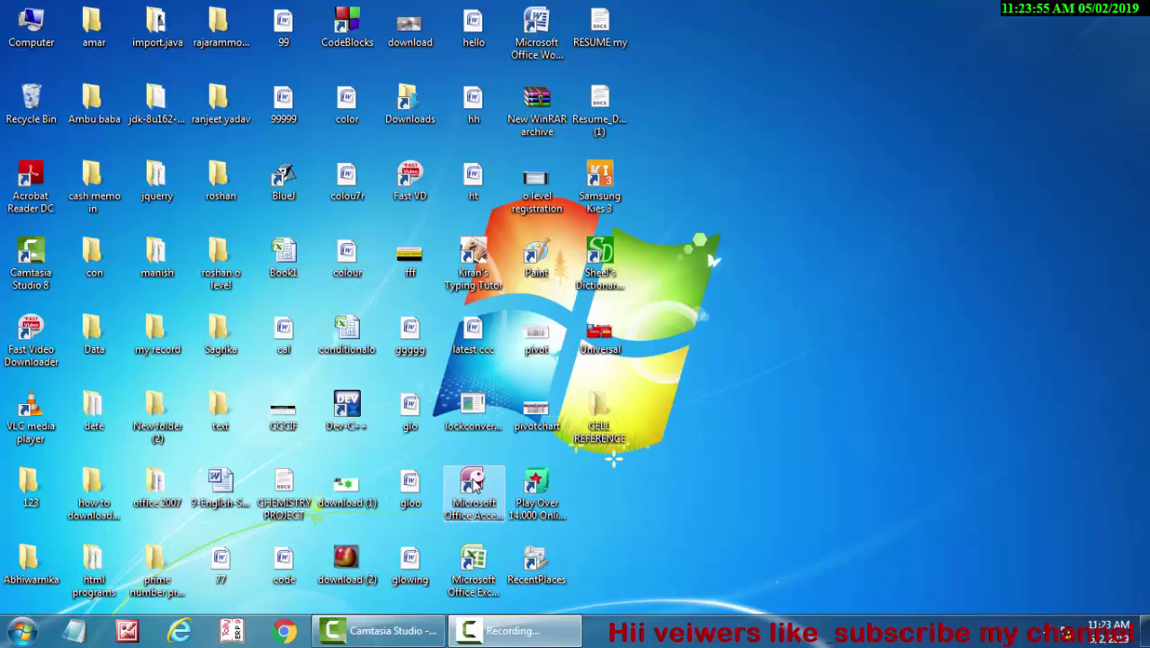
- Launch Microsoft Access 2007 and maximize its window
{"action": "double_click", "coordinate": [473, 484]}
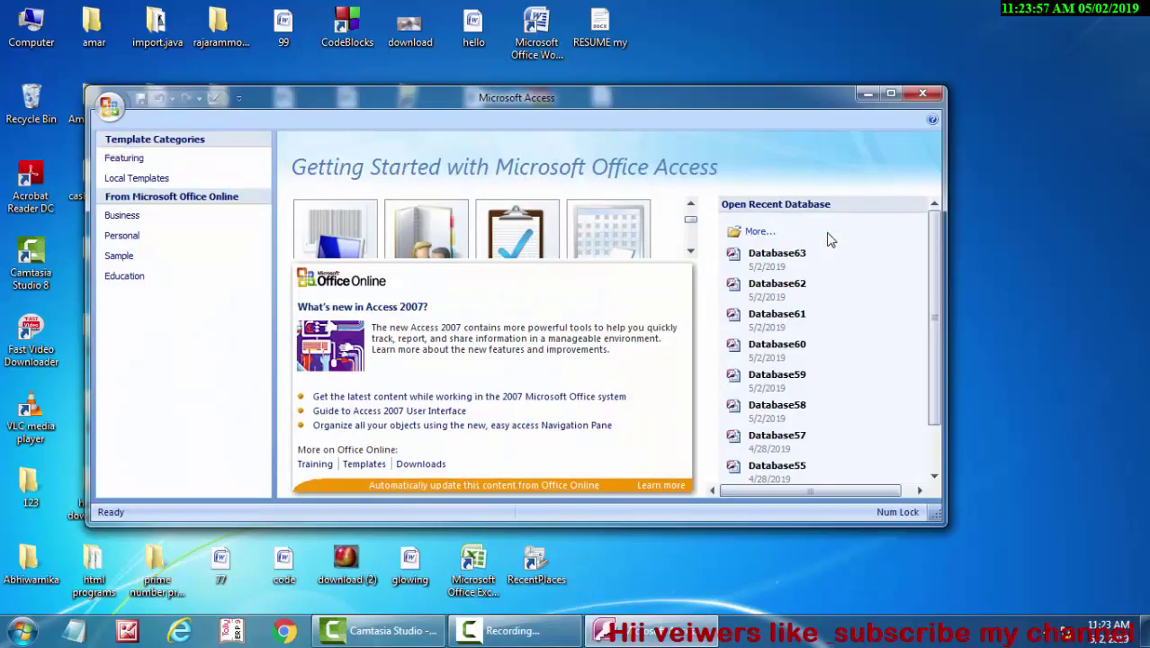
{"action": "left_click", "coordinate": [889, 95]}
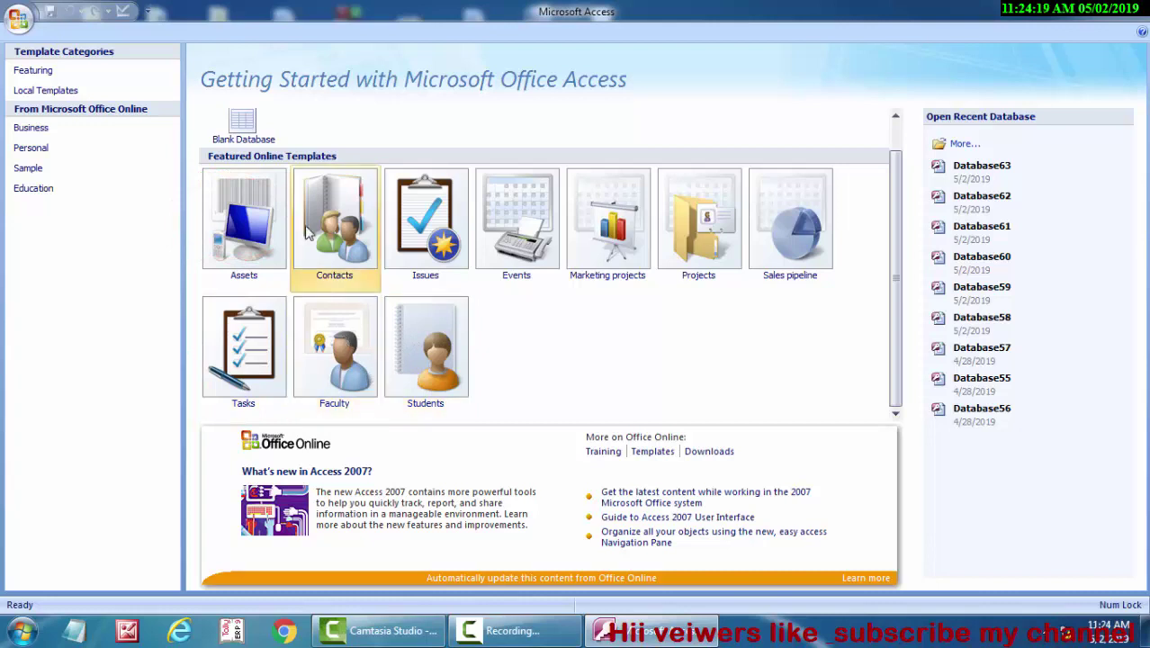
- Create a blank database named teacher1 instead of replacing the existing teacher.accdb
{"action": "left_click", "coordinate": [259, 144]}
{"action": "left_click_drag", "start_coordinate": [969, 429], "coordinate": [846, 433]}
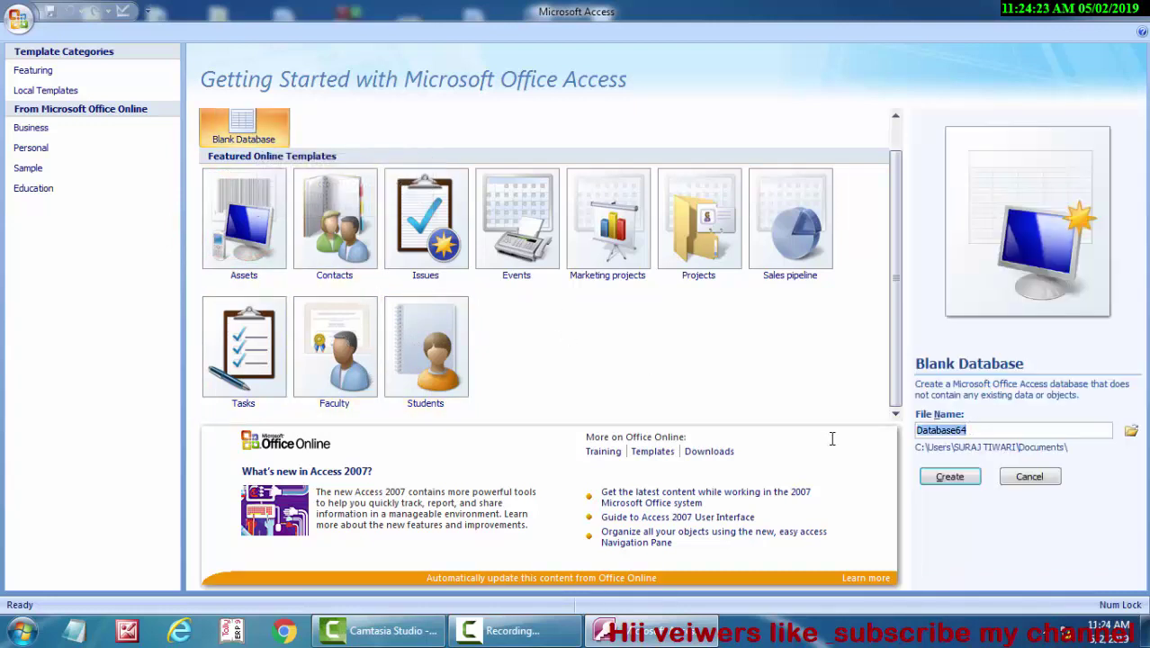
{"action": "key", "text": "BackSpace"}
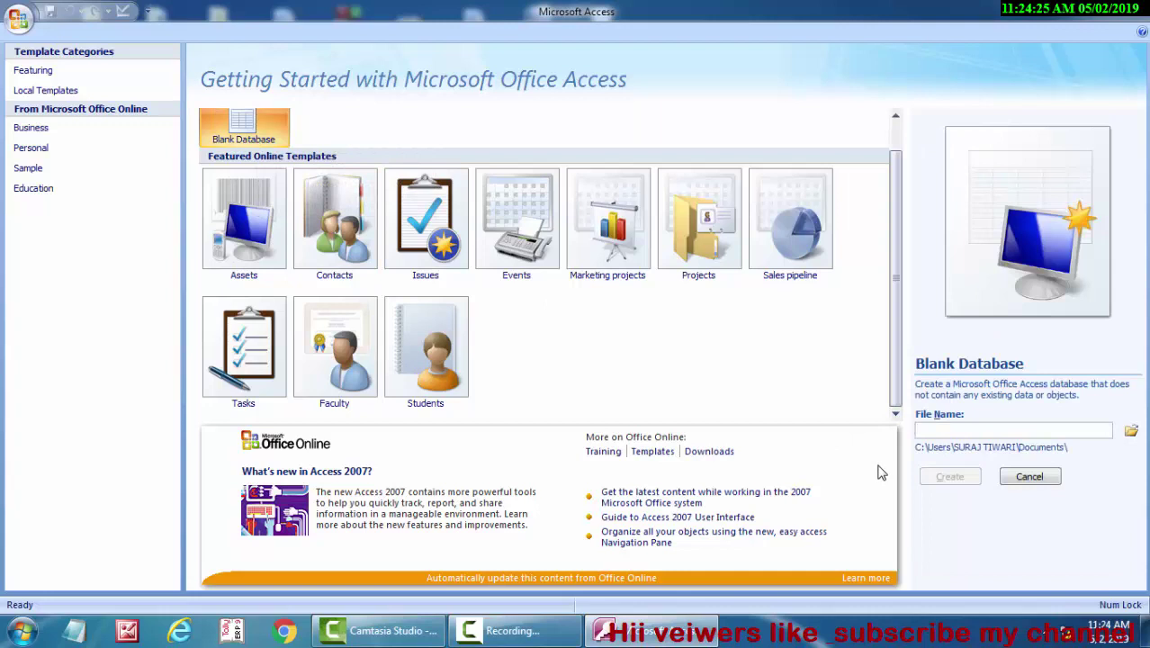
{"action": "type", "text": "teacher"}
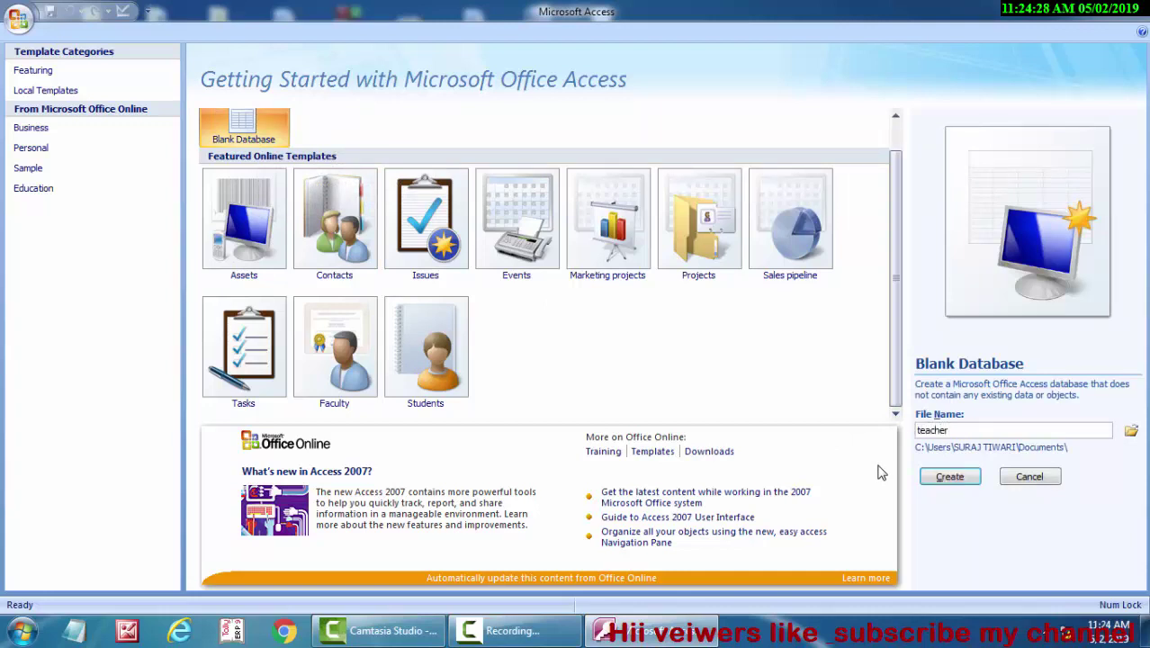
{"action": "key", "text": "Return"}
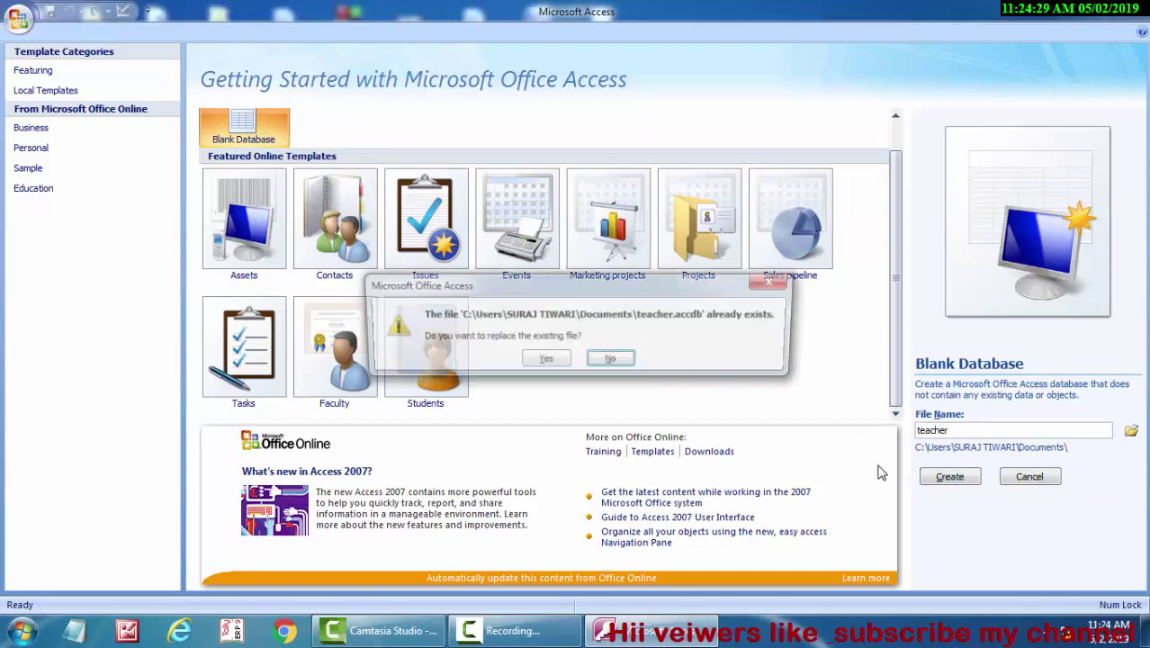
{"action": "left_click", "coordinate": [608, 360]}
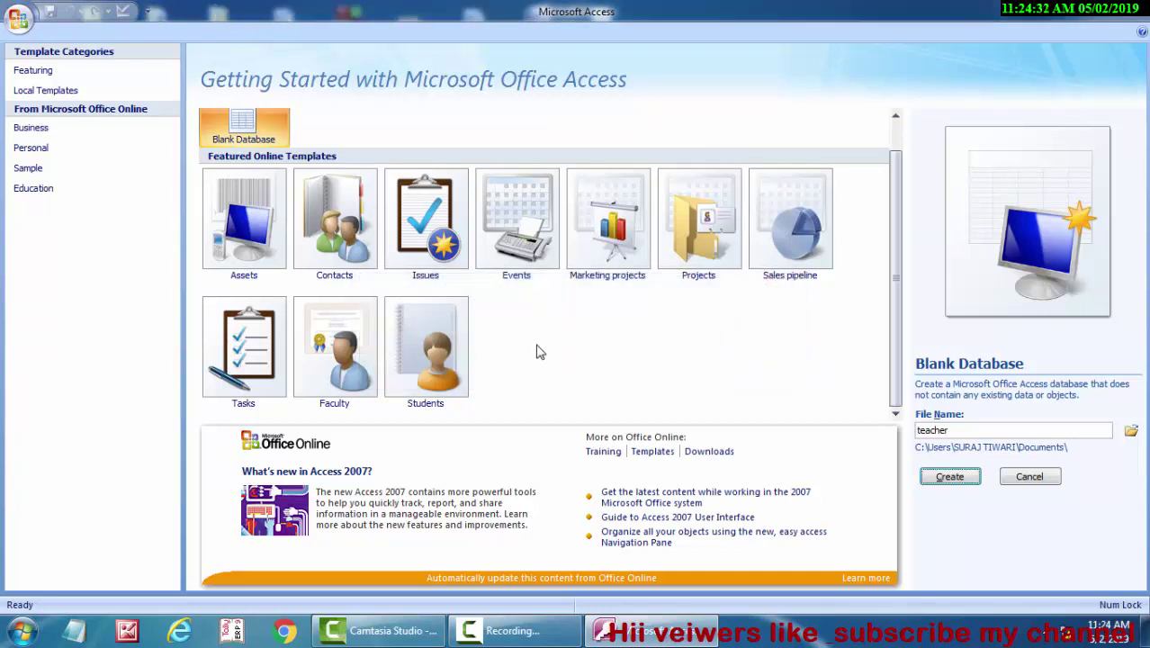
{"action": "left_click", "coordinate": [977, 430]}
{"action": "key", "text": "Return"}
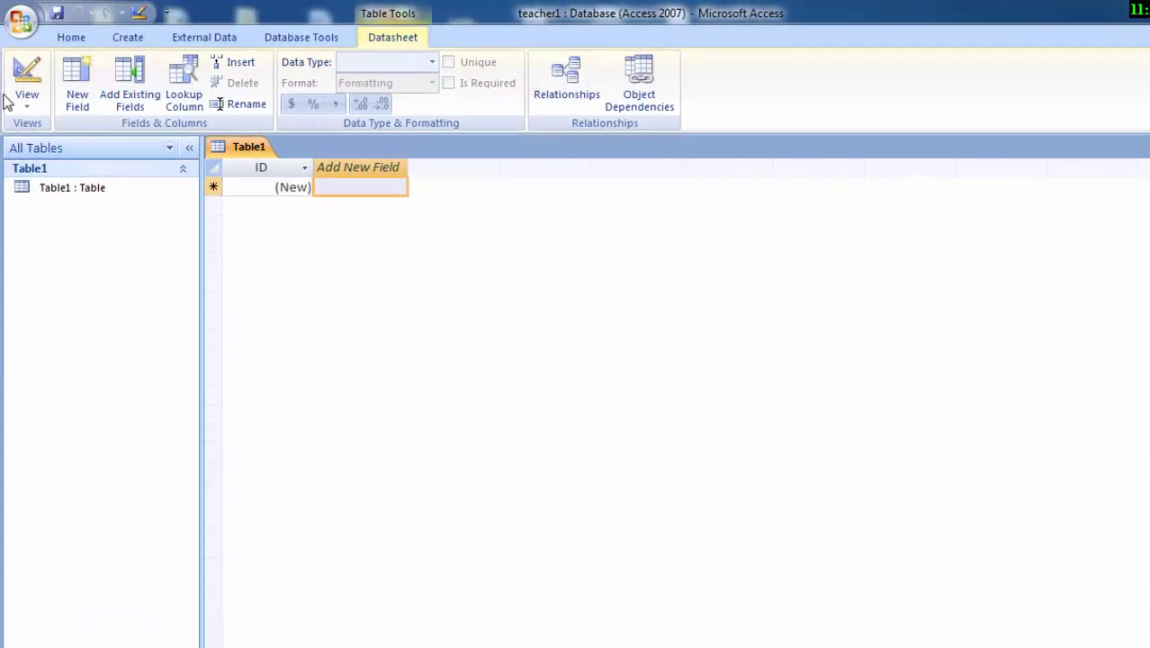
- Switch Table1 to Design view and save it as poo
{"action": "left_click", "coordinate": [23, 90]}
{"action": "left_click", "coordinate": [60, 221]}
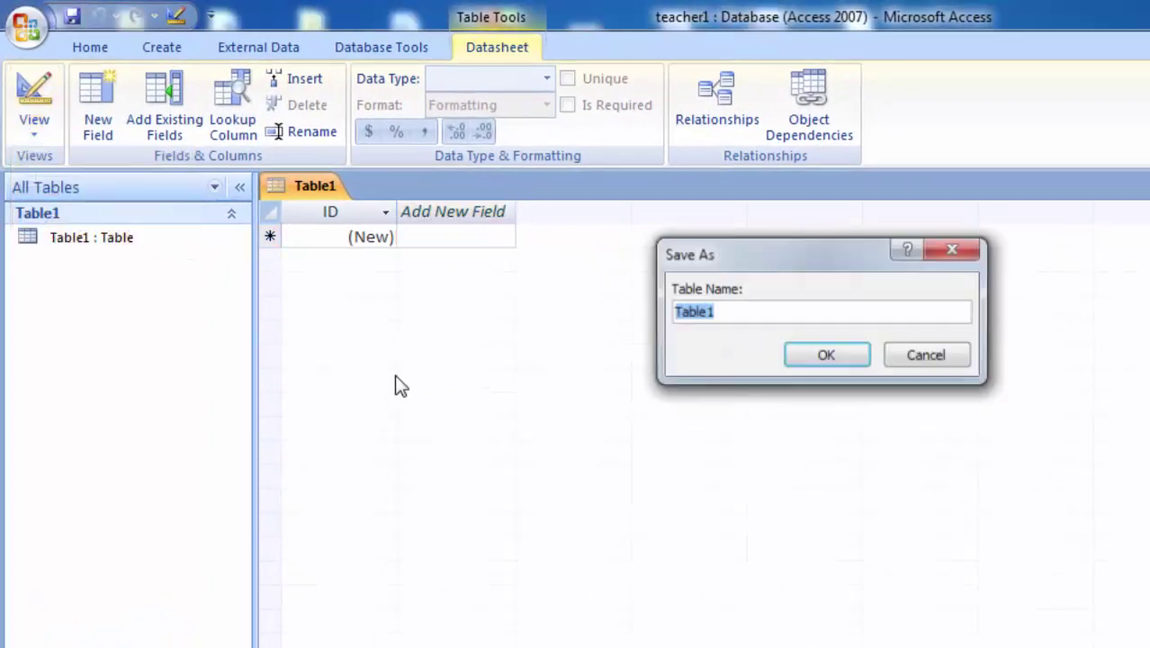
{"action": "key", "text": "BackSpace"}
{"action": "type", "text": "poo"}
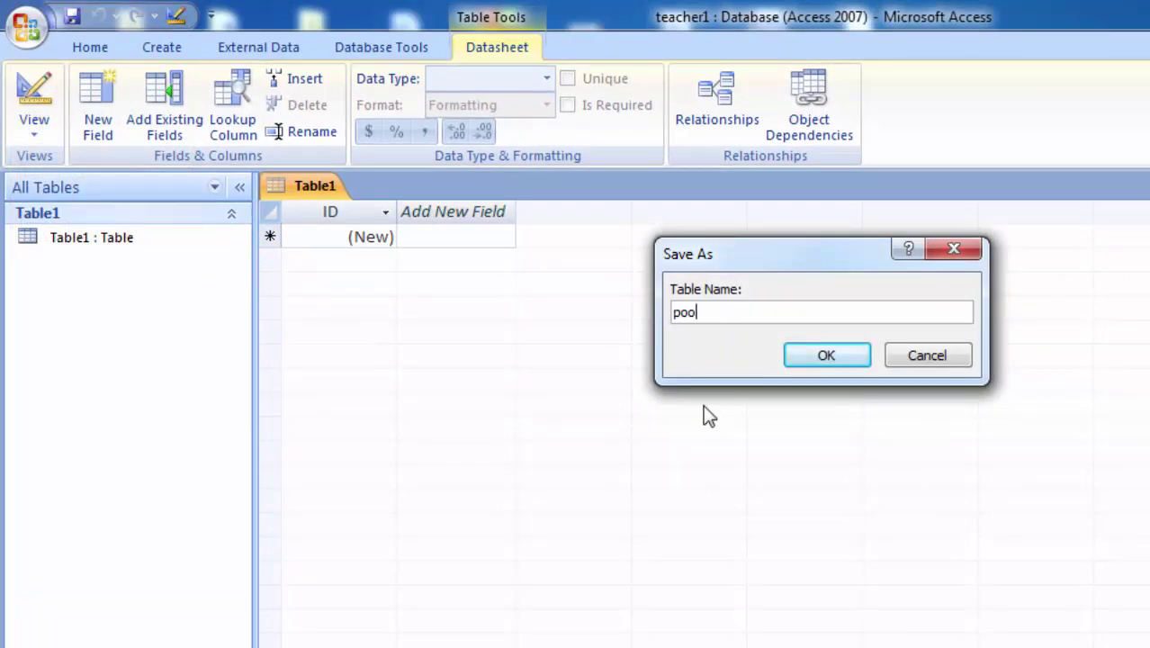
{"action": "key", "text": "Return"}
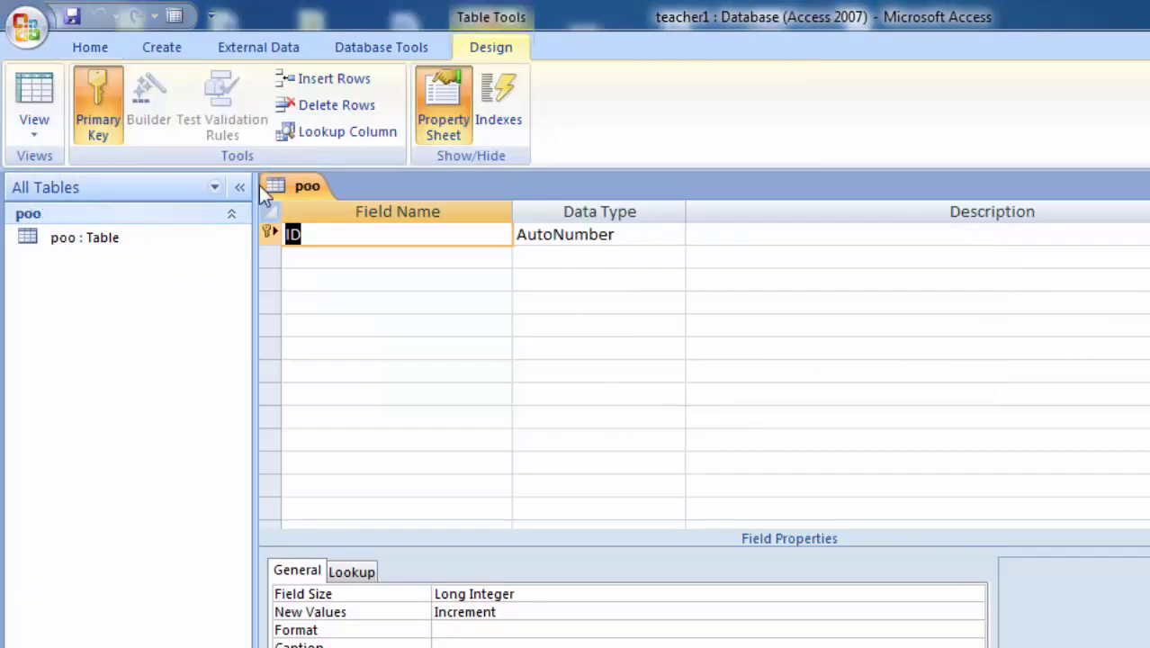
- Rename the ID field to Loanid and set its data type to Number
{"action": "left_click", "coordinate": [369, 232]}
{"action": "key", "text": "BackSpace"}
{"action": "key", "text": "BackSpace"}
{"action": "type", "text": "Loanid"}
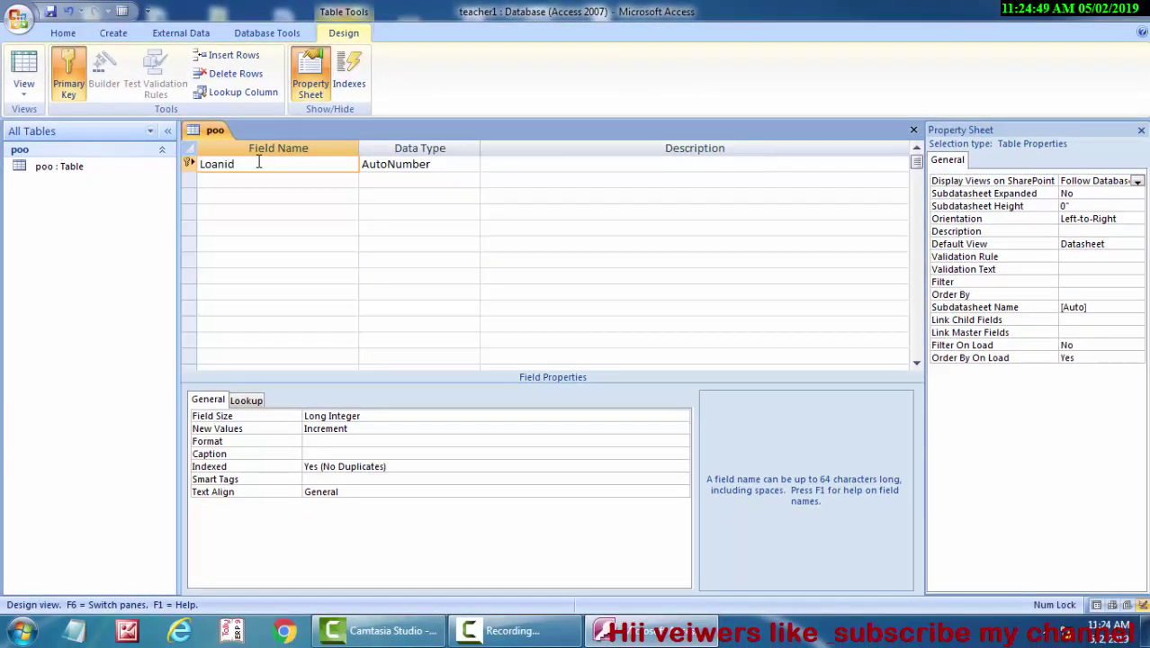
{"action": "left_click", "coordinate": [431, 165]}
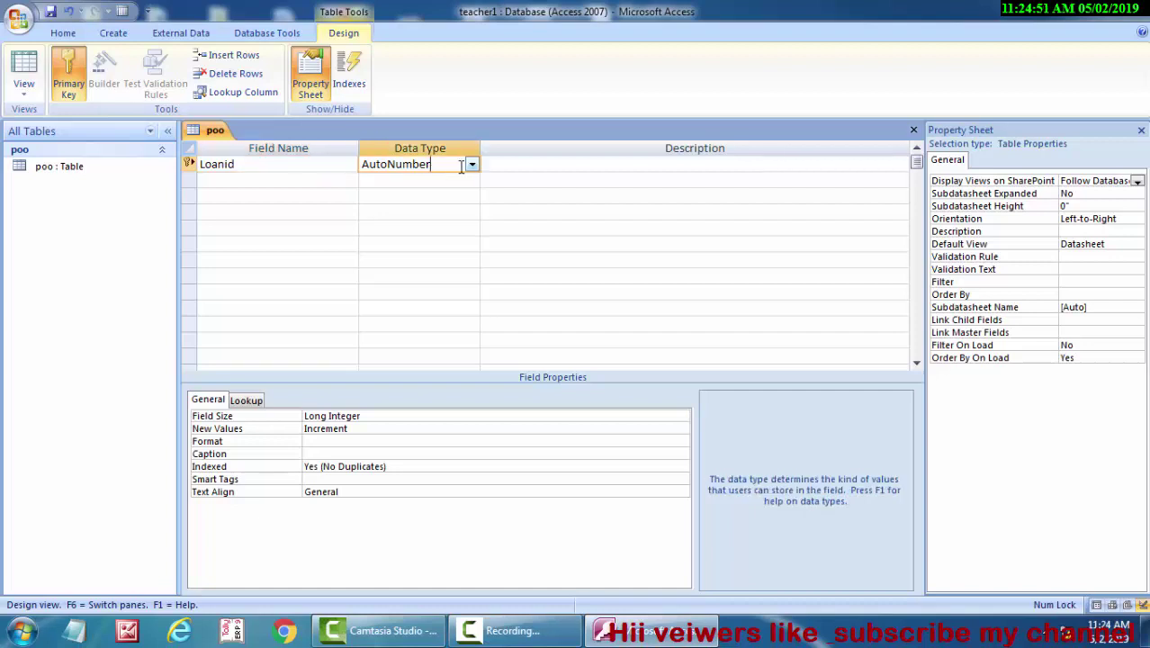
{"action": "left_click", "coordinate": [473, 171]}
{"action": "left_click", "coordinate": [439, 214]}
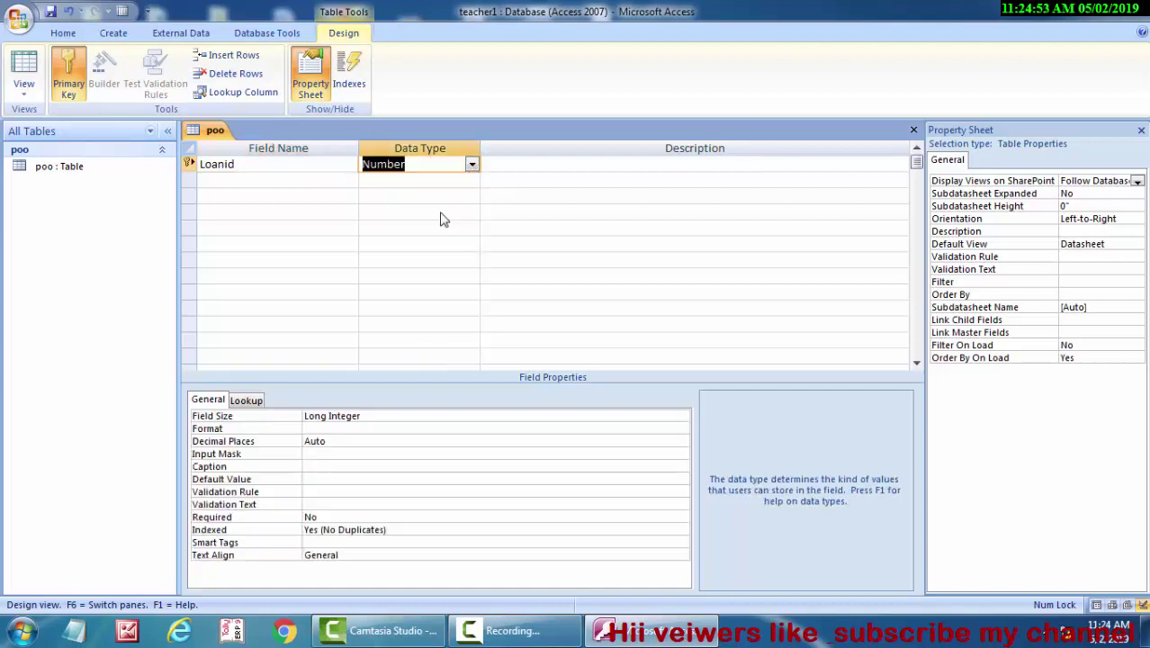
{"action": "left_click", "coordinate": [255, 180]}
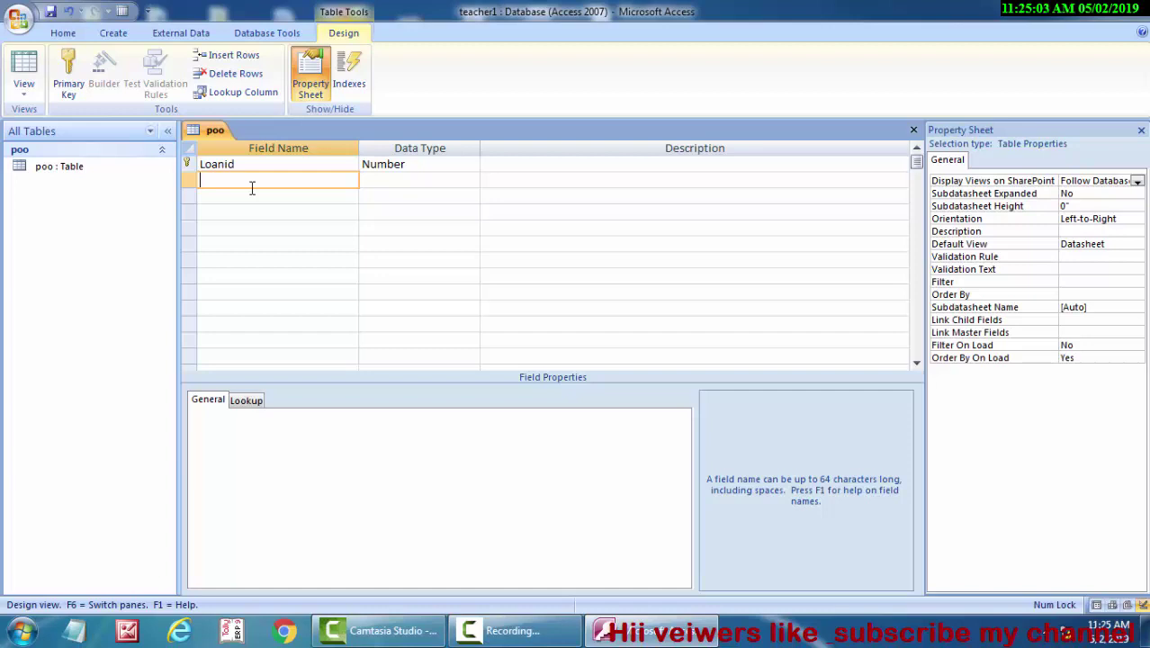
- Add the AmountofLoan field with the Currency data type
{"action": "type", "text": "Am"}
{"action": "type", "text": "ountofLoan"}
{"action": "left_click", "coordinate": [424, 180]}
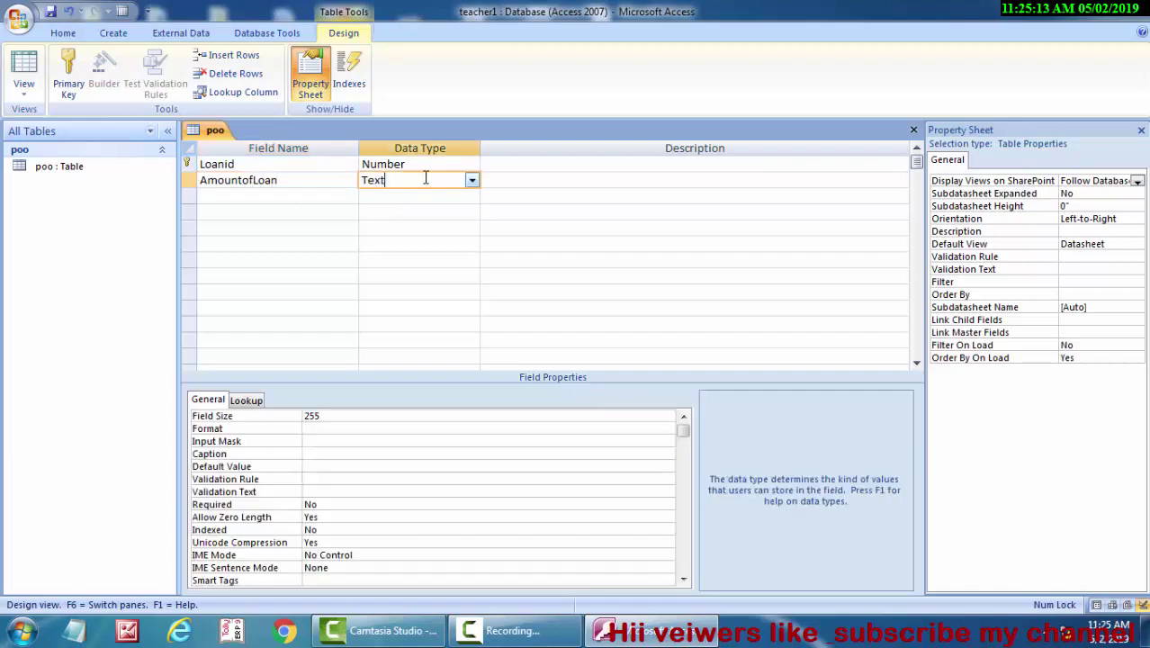
{"action": "left_click", "coordinate": [485, 184]}
{"action": "left_click", "coordinate": [472, 181]}
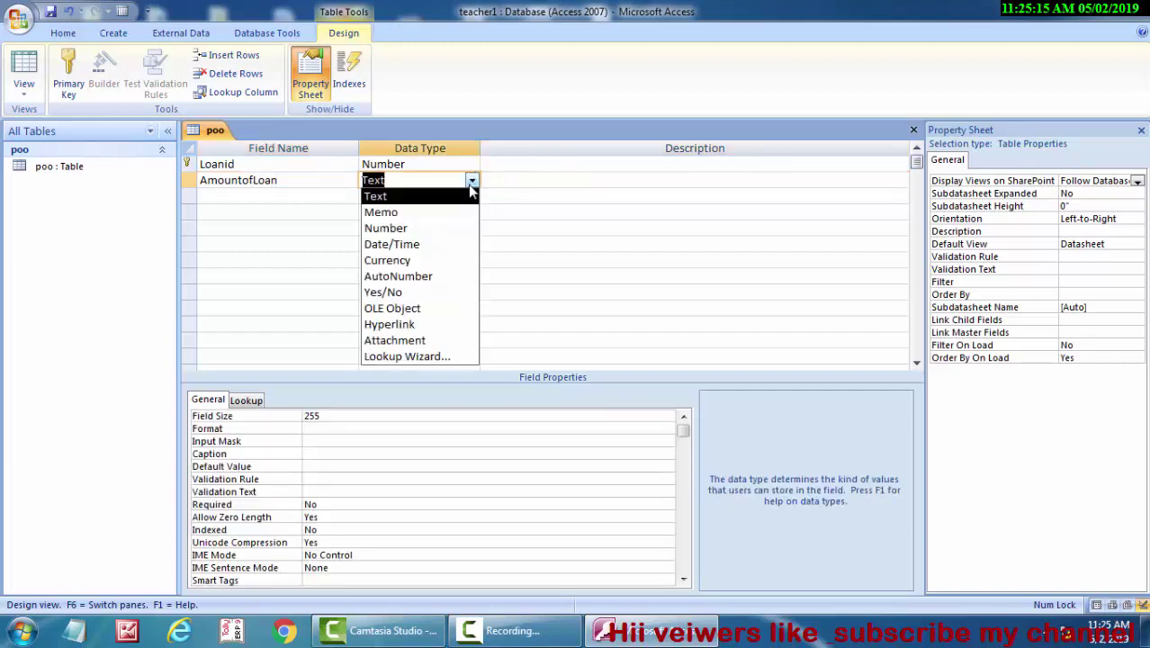
{"action": "left_click", "coordinate": [429, 260]}
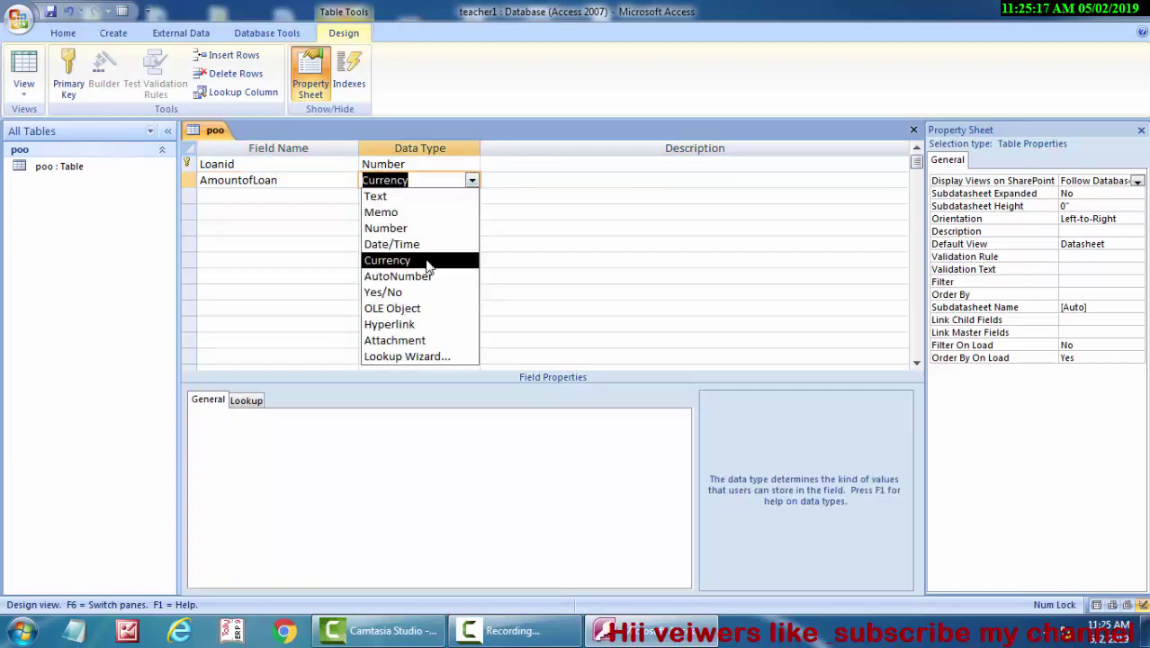
- Add InterestRate as a Number field with Double field size and Percent format
{"action": "left_click", "coordinate": [252, 195]}
{"action": "type", "text": "Int"}
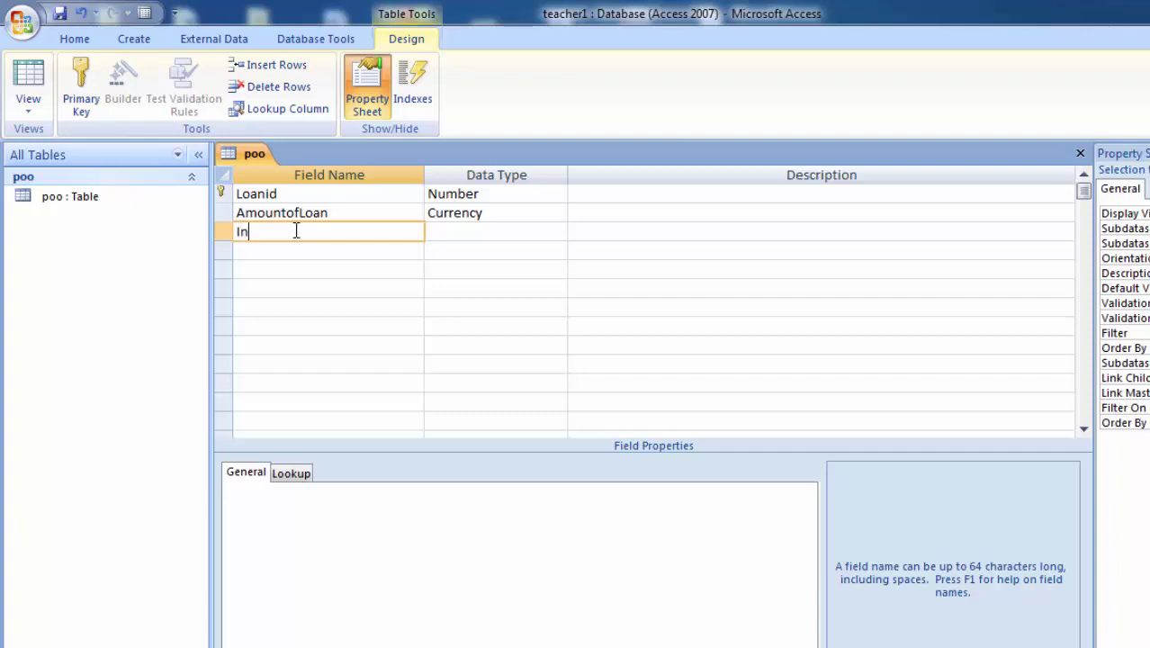
{"action": "type", "text": "ere"}
{"action": "type", "text": "stRat"}
{"action": "type", "text": "e"}
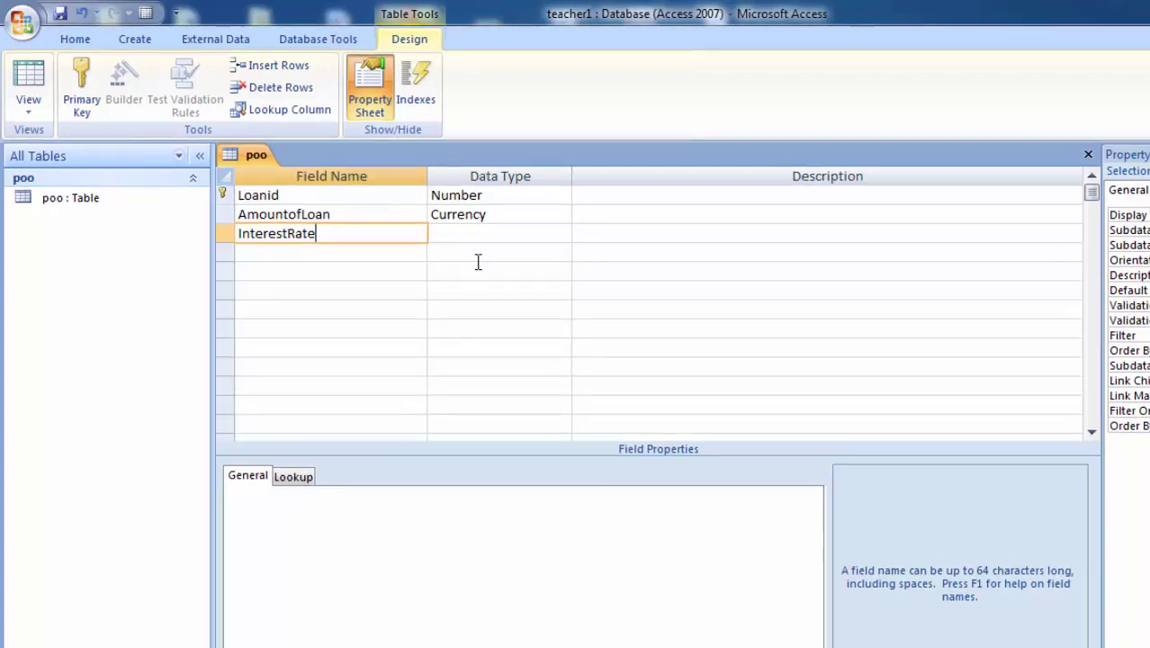
{"action": "left_click", "coordinate": [497, 233]}
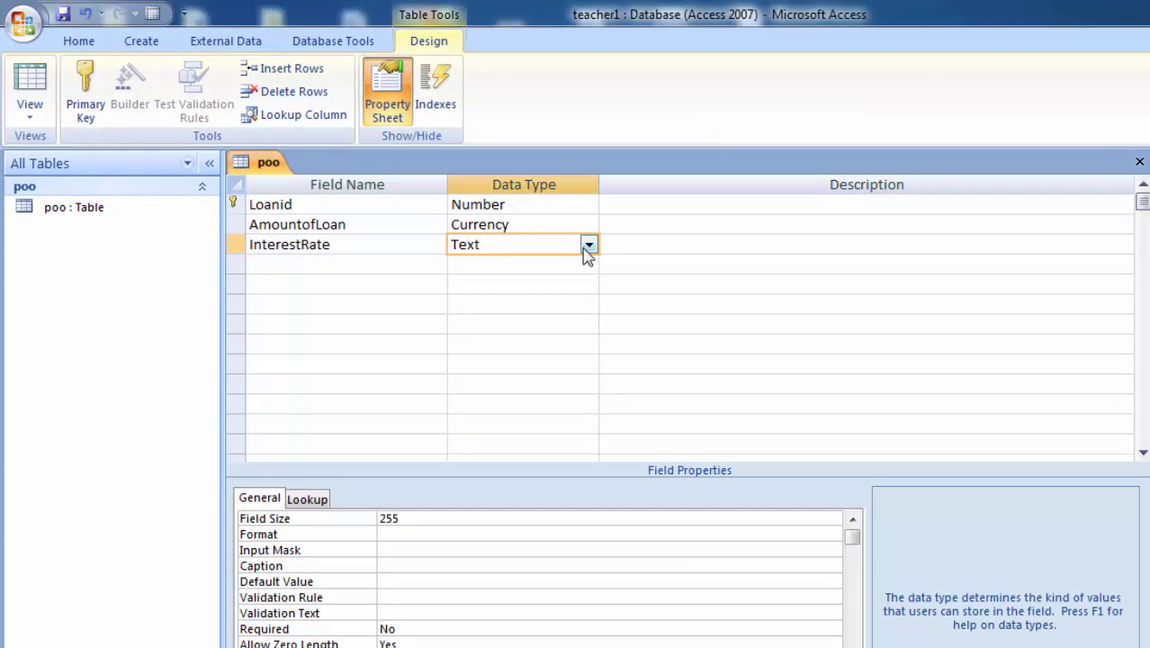
{"action": "left_click", "coordinate": [587, 245]}
{"action": "left_click", "coordinate": [519, 305]}
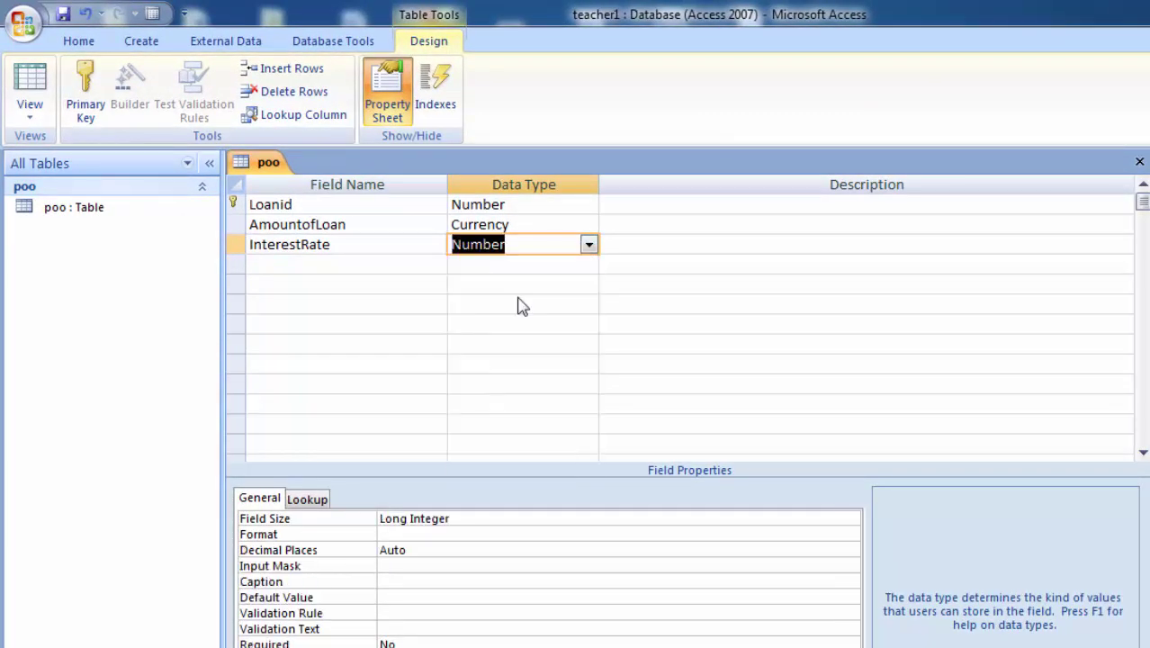
{"action": "left_click", "coordinate": [482, 521]}
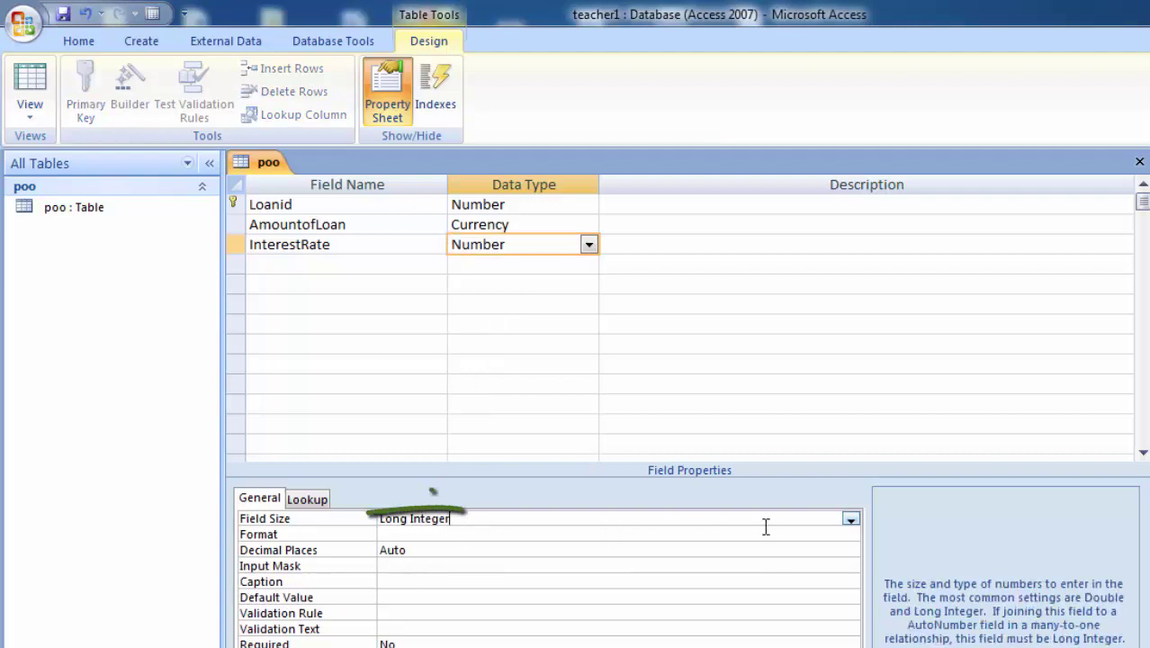
{"action": "left_click", "coordinate": [850, 522]}
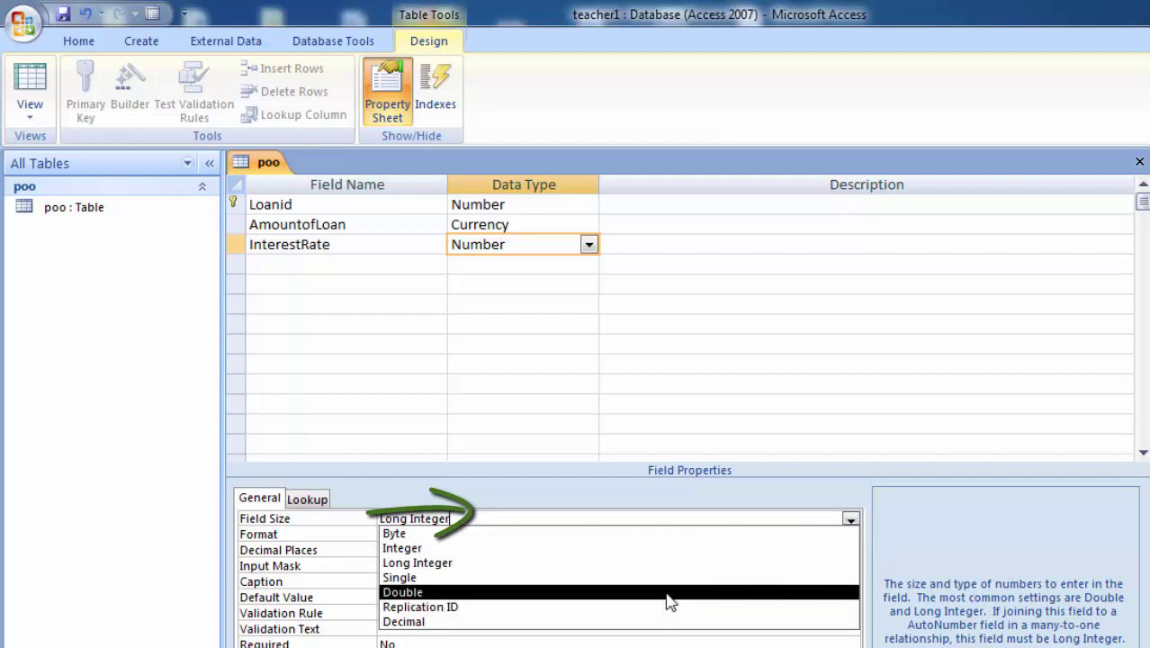
{"action": "left_click", "coordinate": [670, 592]}
{"action": "left_click", "coordinate": [426, 536]}
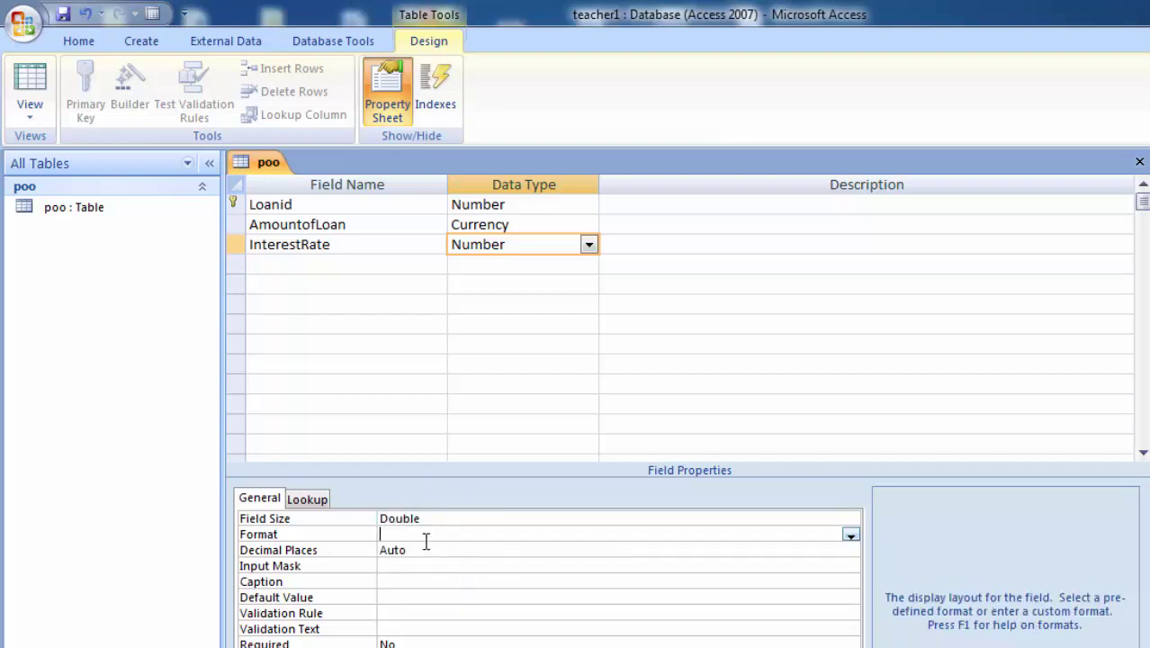
{"action": "left_click", "coordinate": [850, 536]}
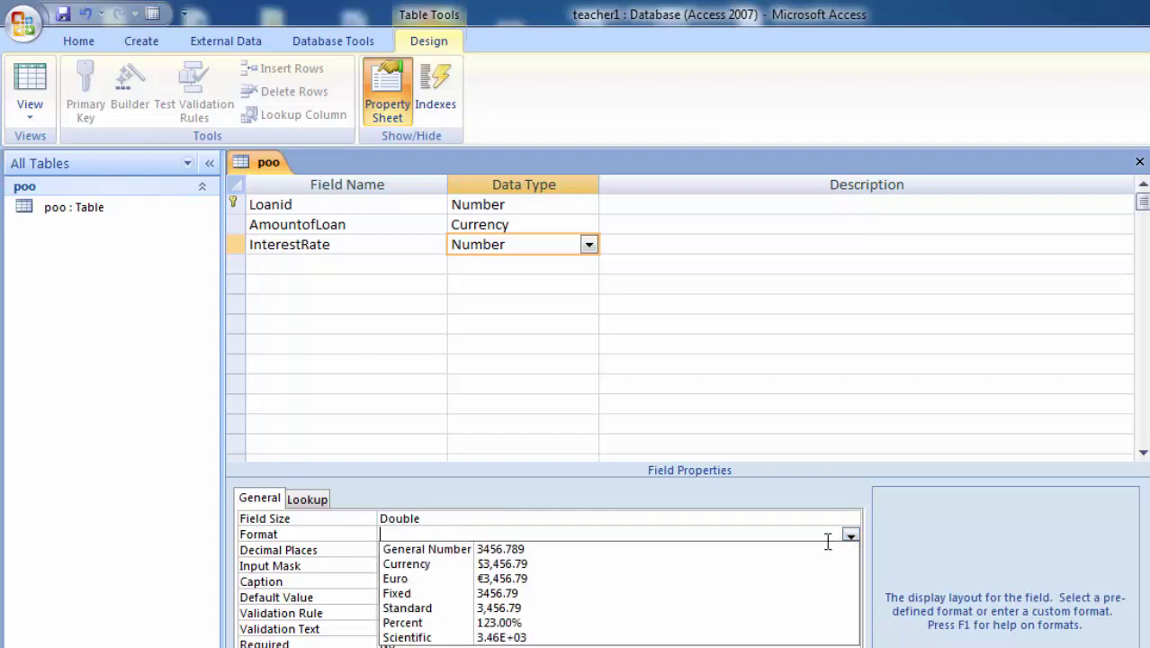
{"action": "left_click", "coordinate": [632, 622]}
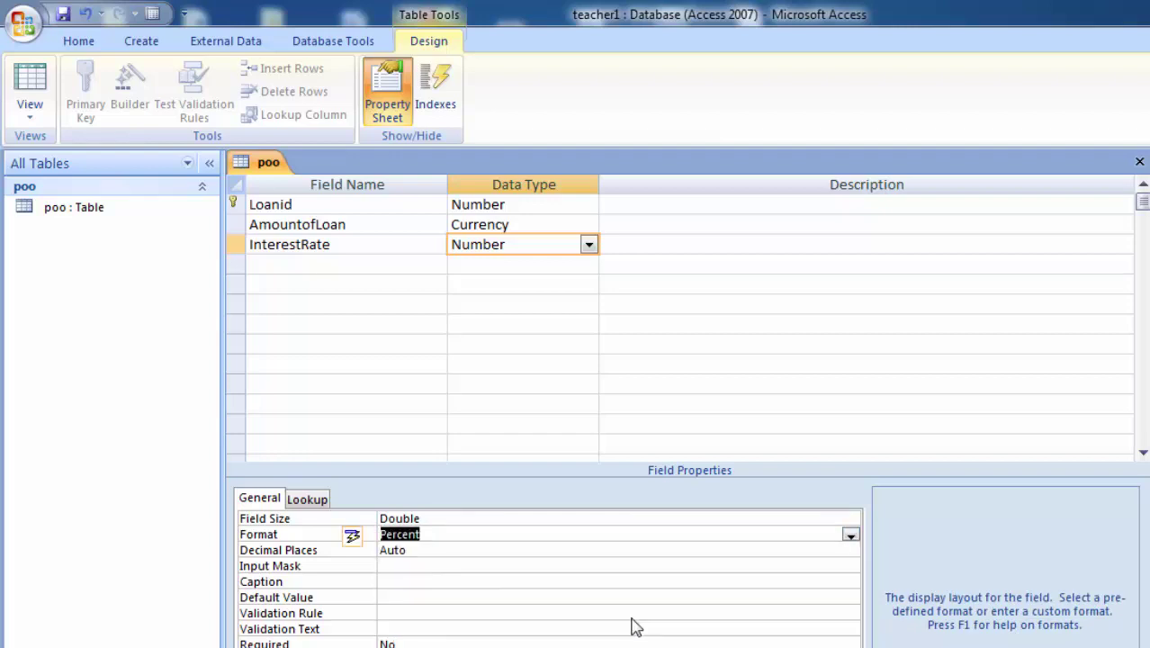
- Add the NumberofYears field with the Number data type
{"action": "left_click", "coordinate": [294, 261]}
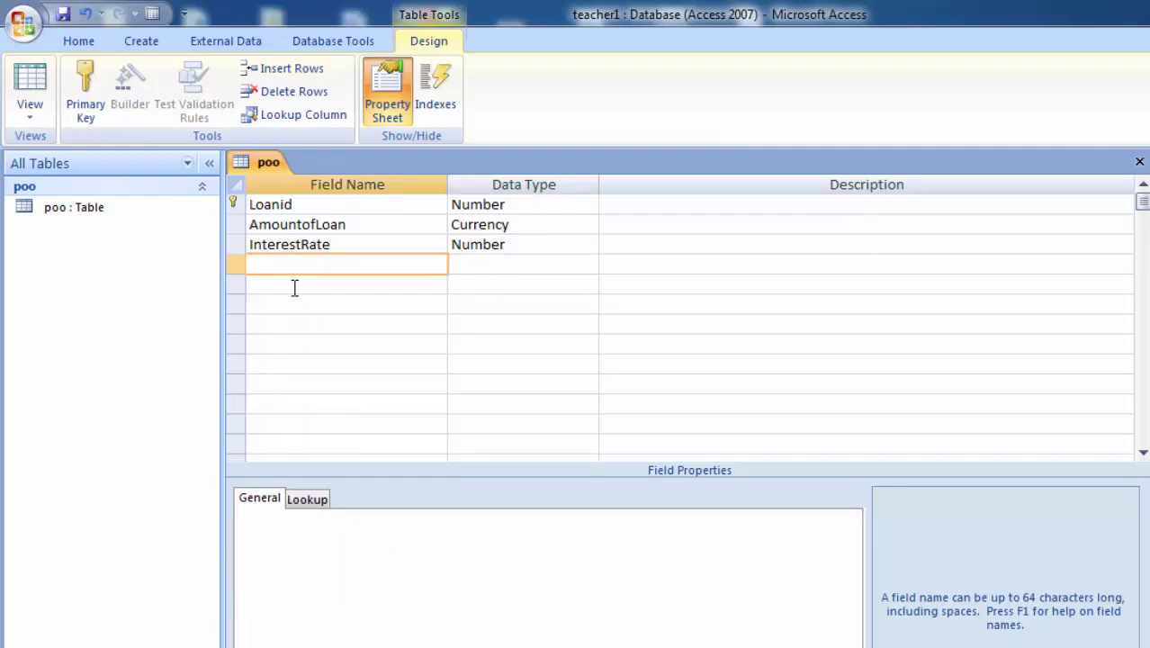
{"action": "type", "text": "Numb"}
{"action": "type", "text": "erof"}
{"action": "type", "text": "Year"}
{"action": "type", "text": "s"}
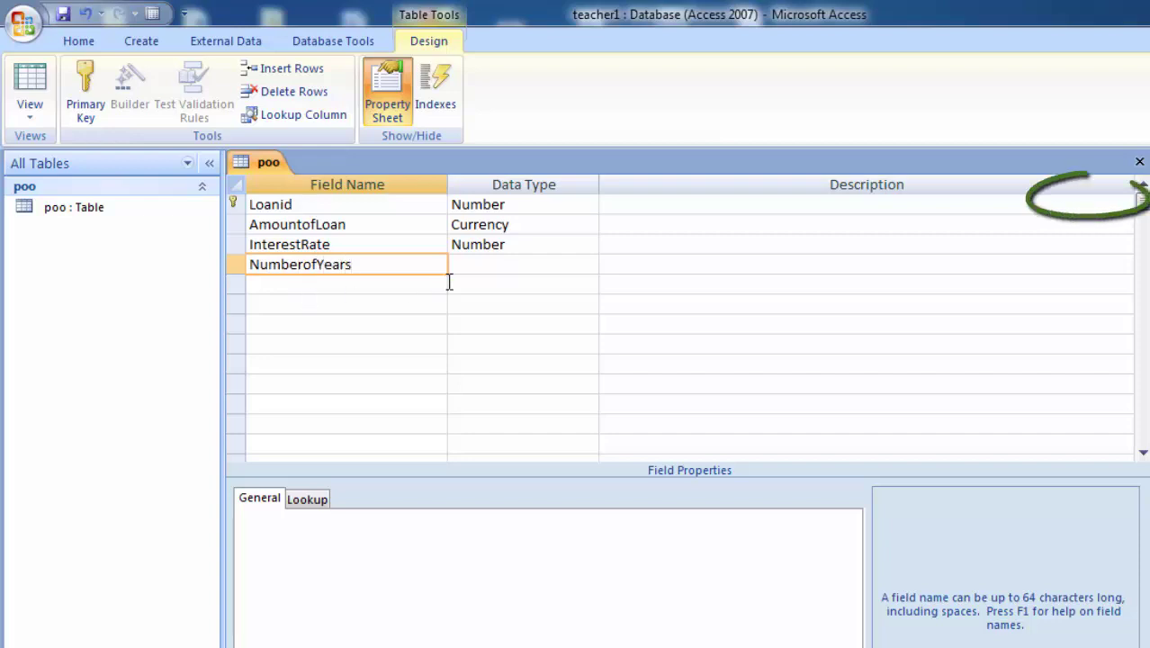
{"action": "left_click", "coordinate": [479, 276]}
{"action": "left_click", "coordinate": [493, 266]}
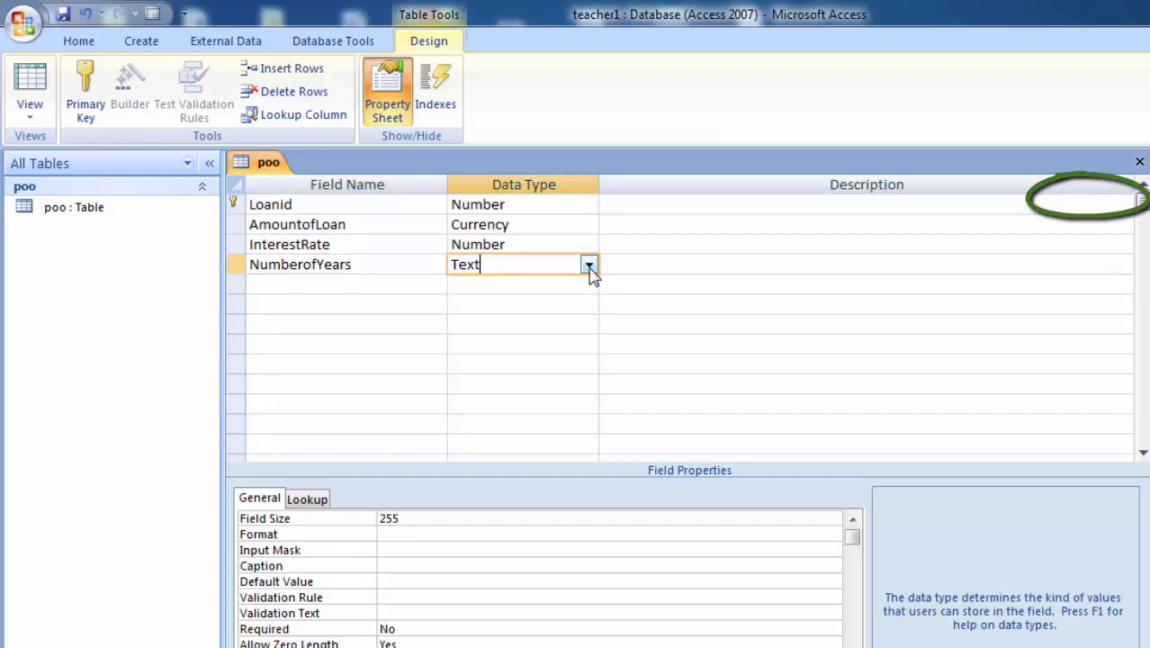
{"action": "left_click", "coordinate": [589, 264]}
{"action": "left_click", "coordinate": [536, 324]}
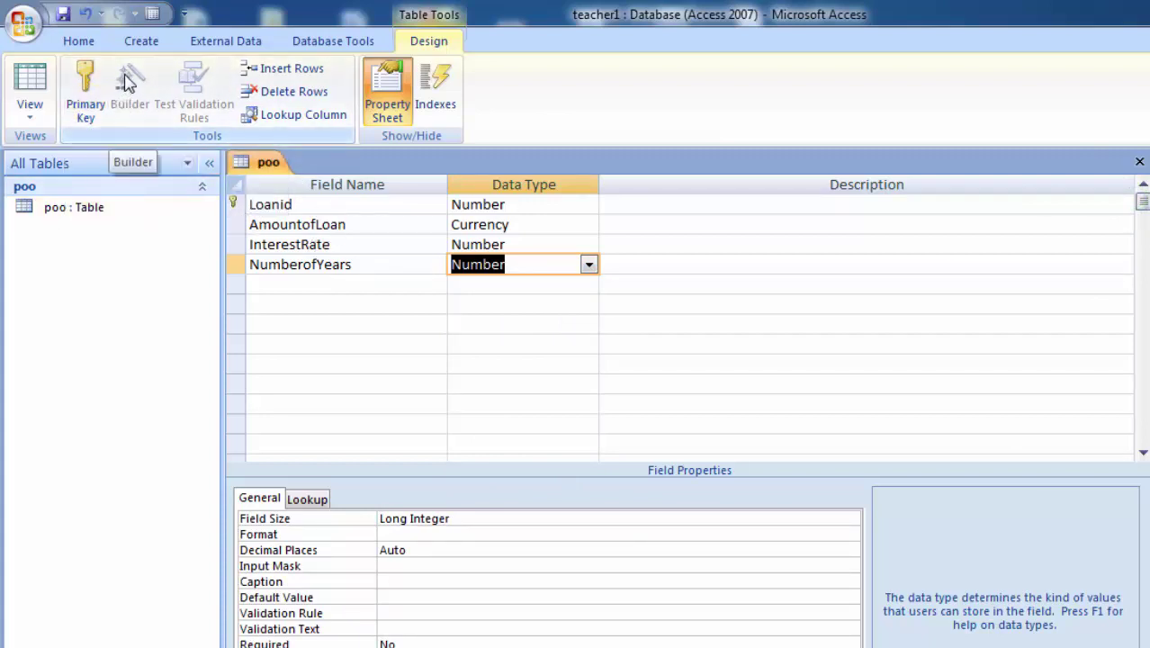
- Save the poo table and switch it to Datasheet view
{"action": "left_click", "coordinate": [29, 101]}
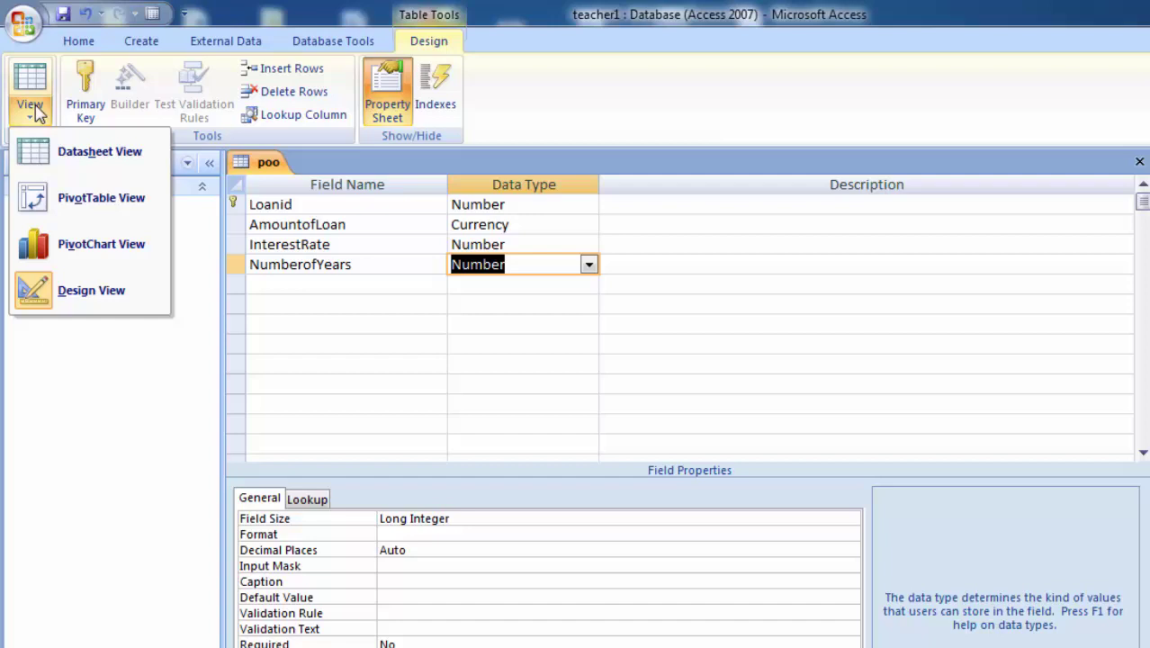
{"action": "left_click", "coordinate": [65, 155]}
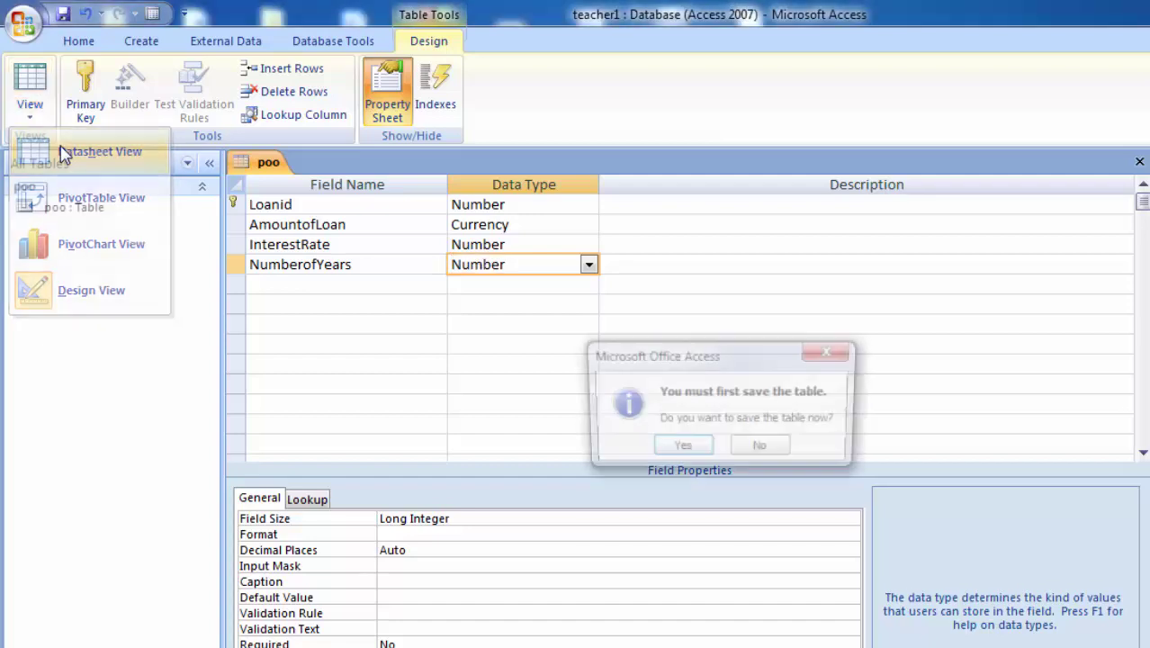
{"action": "left_click", "coordinate": [680, 449]}
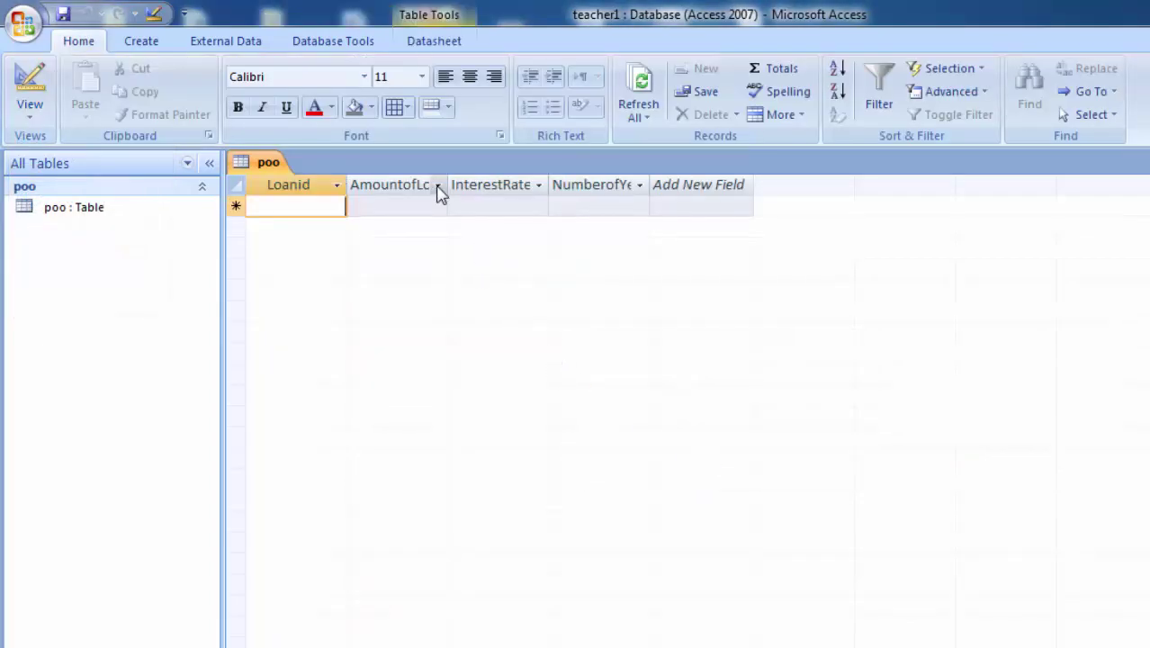
- Autofit the AmountofLoan, InterestRate and NumberofYears columns to their full names
{"action": "double_click", "coordinate": [447, 184]}
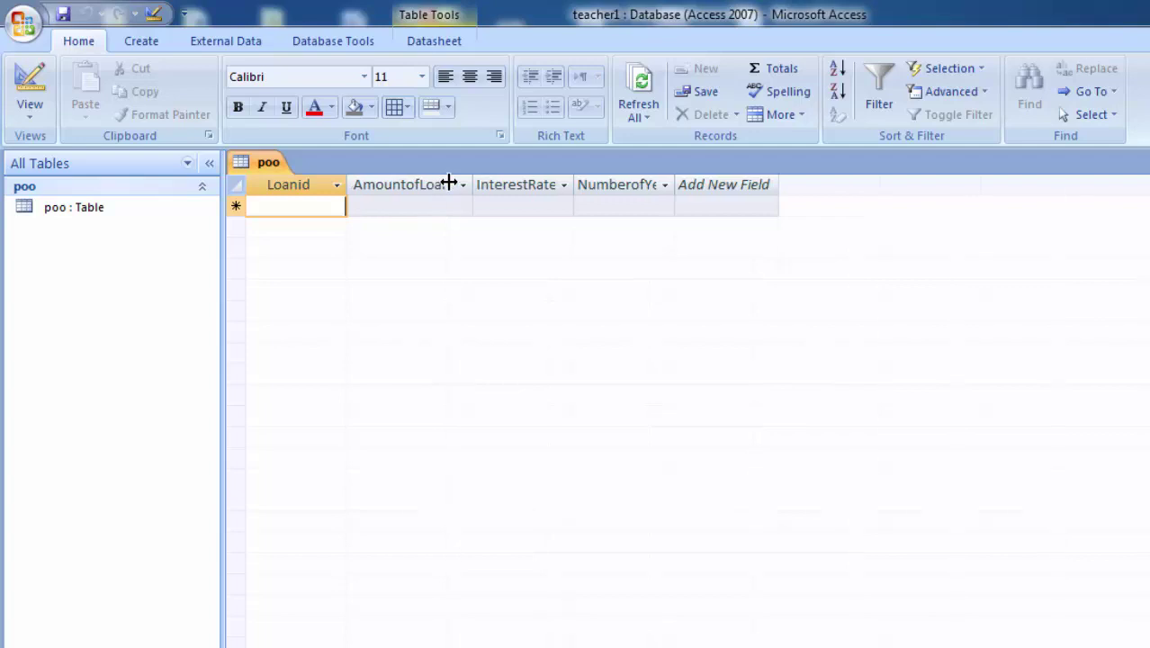
{"action": "double_click", "coordinate": [575, 185]}
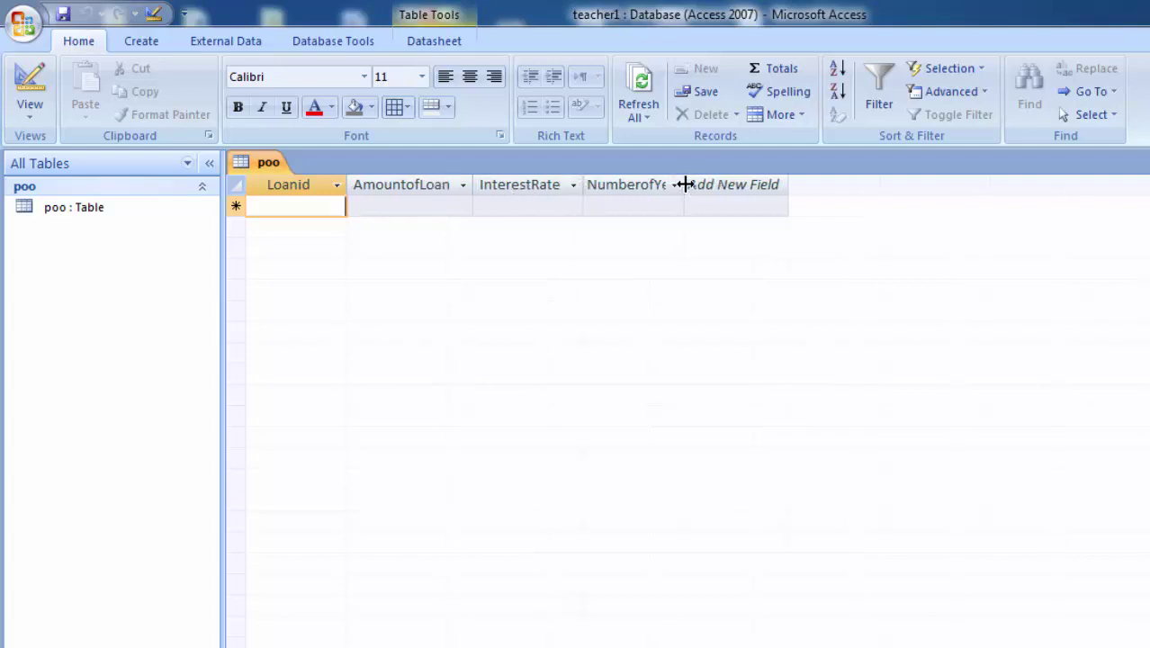
{"action": "double_click", "coordinate": [683, 184]}
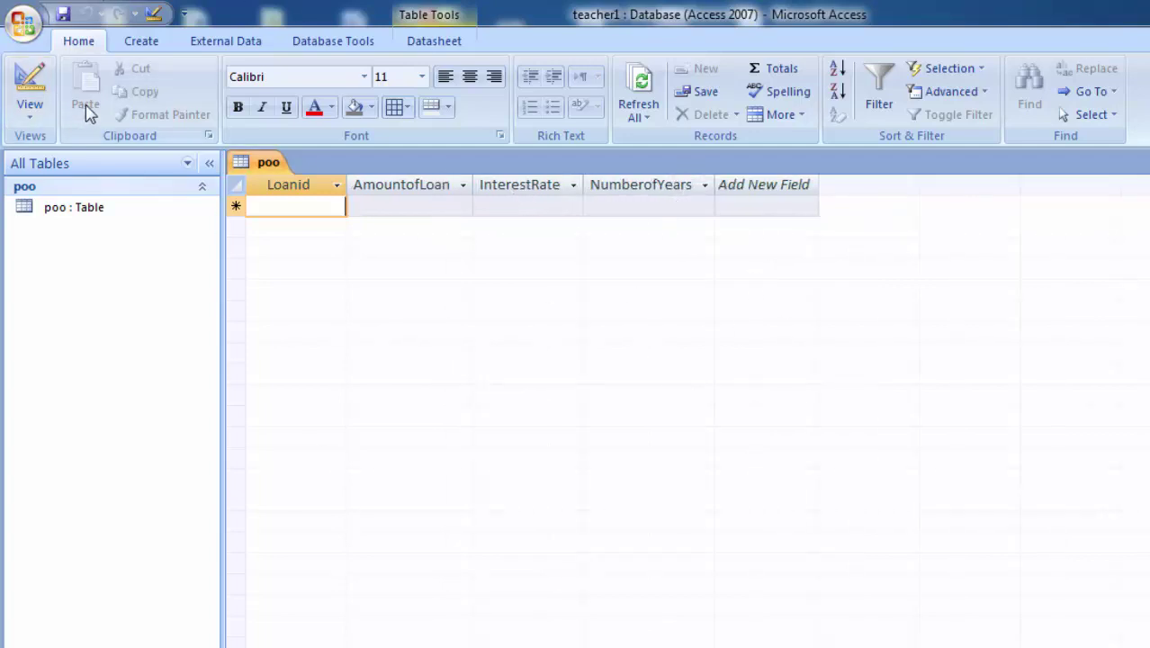
- Start a new query in Design view with the poo table added
{"action": "left_click", "coordinate": [142, 42]}
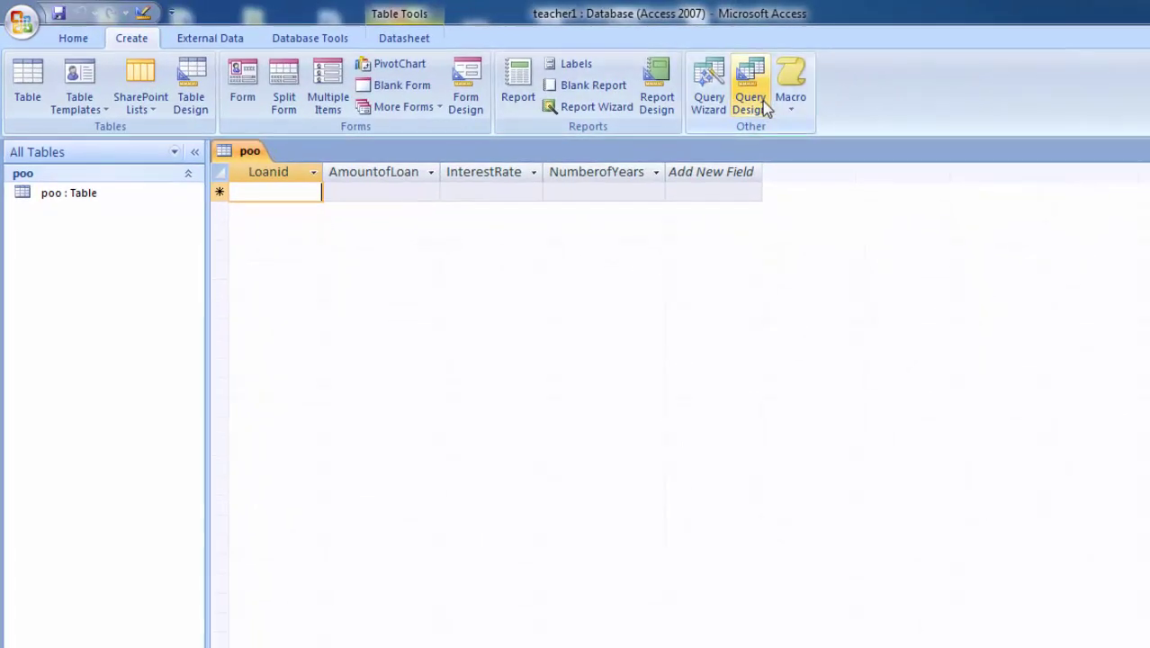
{"action": "left_click", "coordinate": [762, 100]}
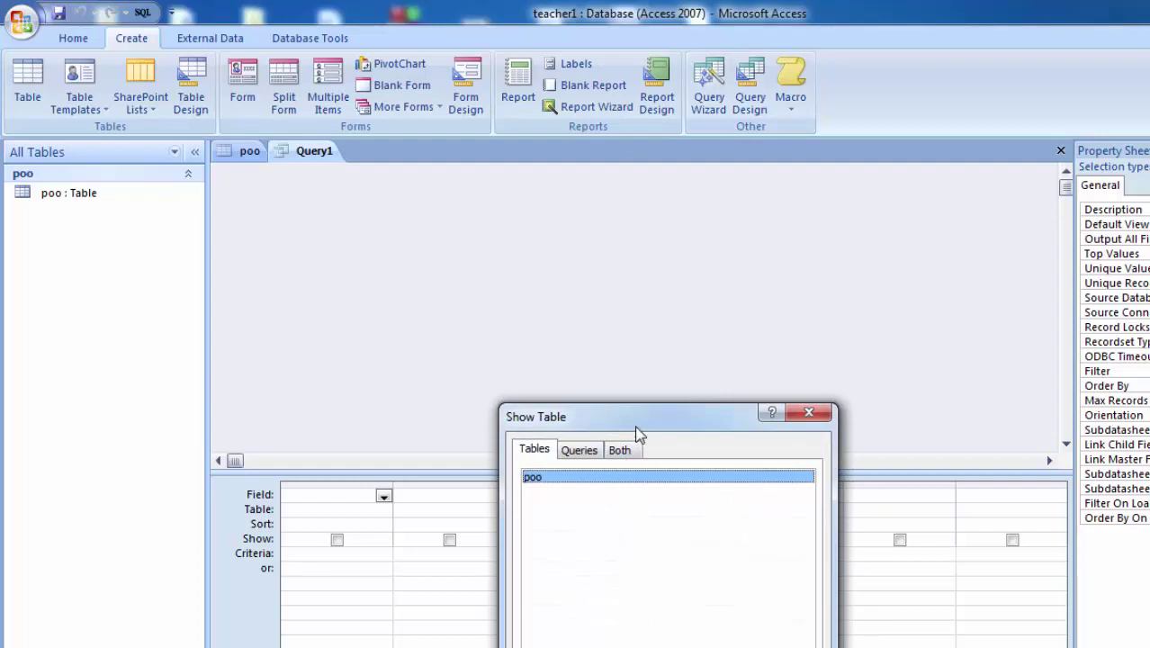
{"action": "left_click_drag", "start_coordinate": [635, 427], "coordinate": [605, 173]}
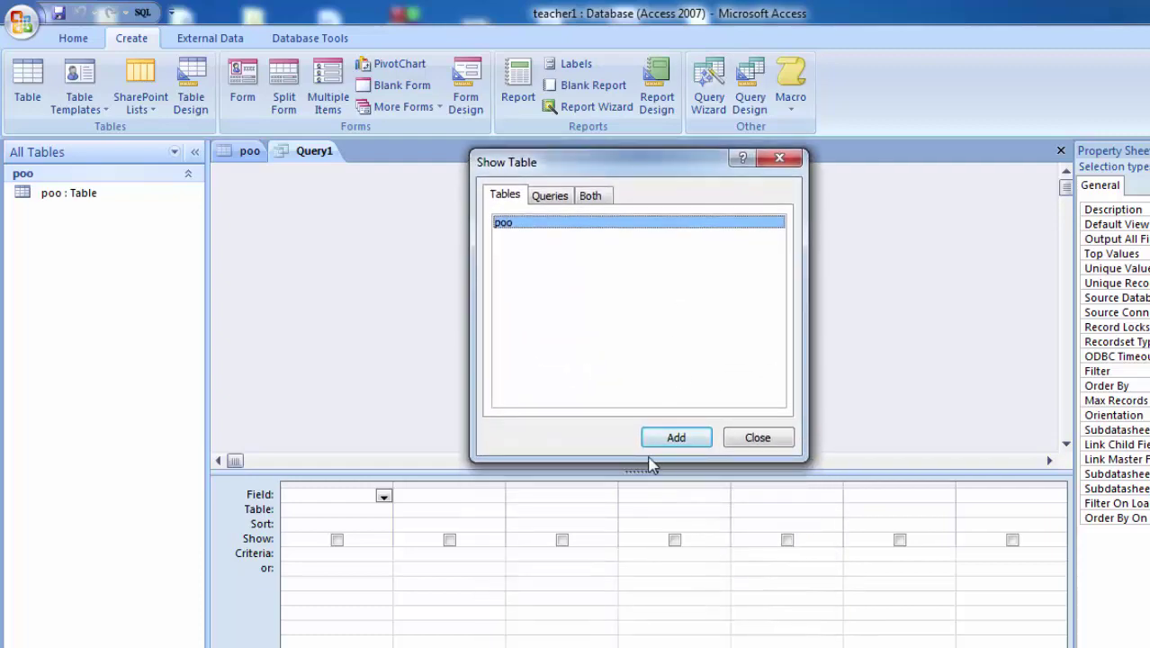
{"action": "left_click", "coordinate": [670, 439]}
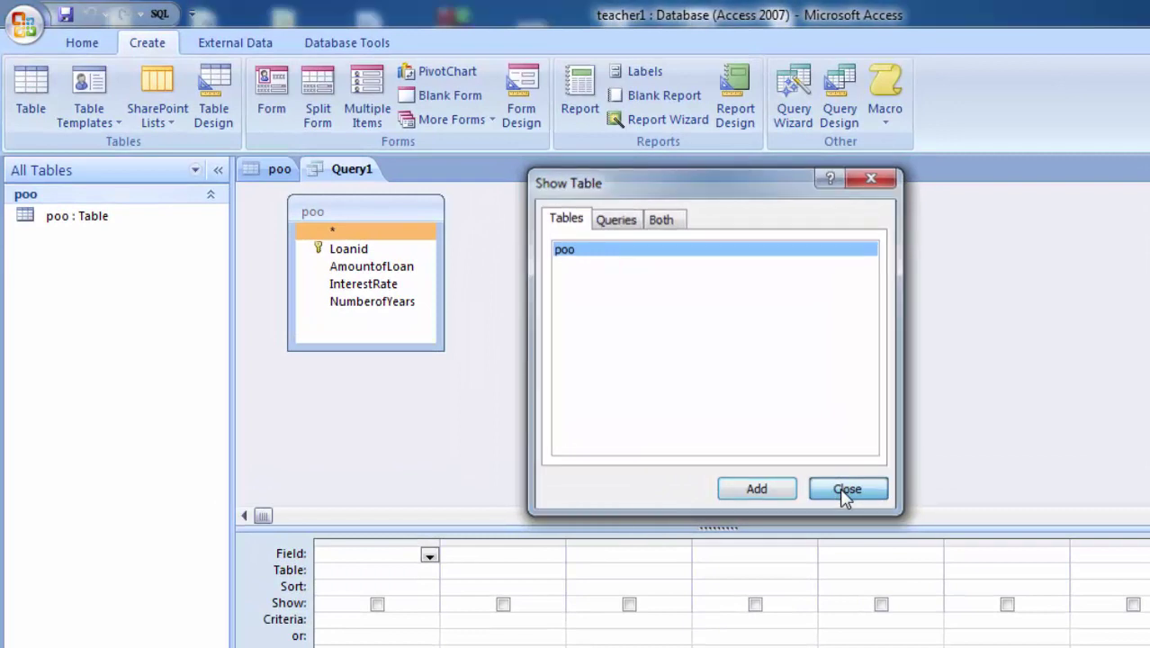
{"action": "left_click", "coordinate": [841, 490]}
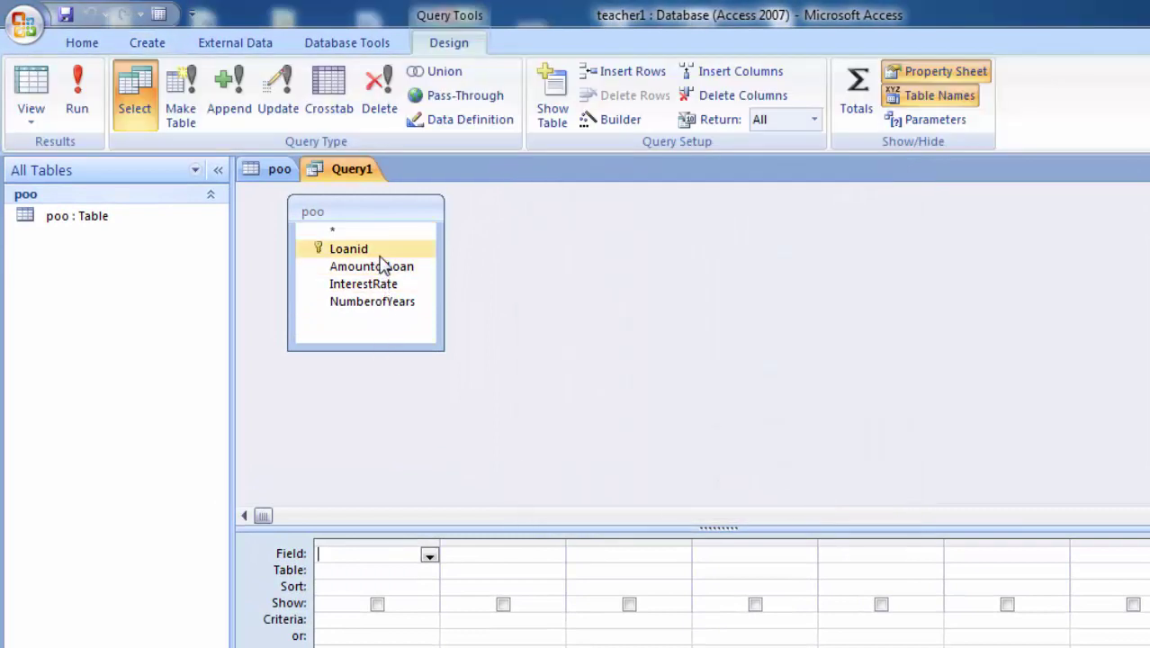
- Place Loanid, AmountofLoan, InterestRate and NumberofYears in the query grid
{"action": "double_click", "coordinate": [360, 249]}
{"action": "left_click", "coordinate": [385, 267]}
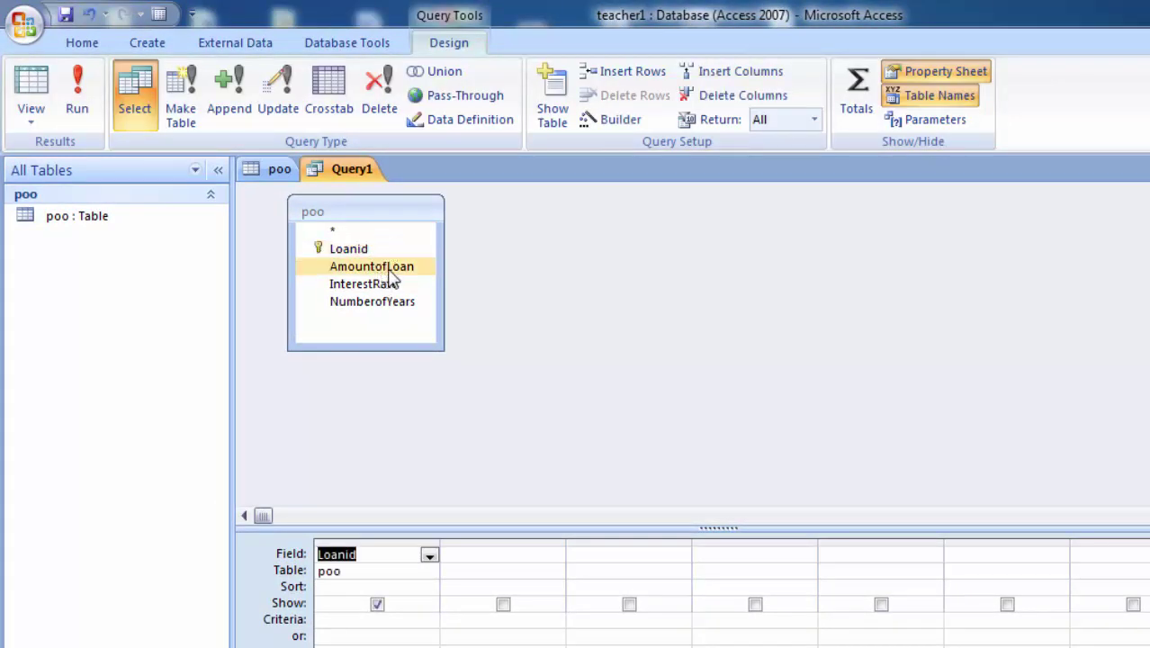
{"action": "double_click", "coordinate": [389, 268]}
{"action": "double_click", "coordinate": [385, 284]}
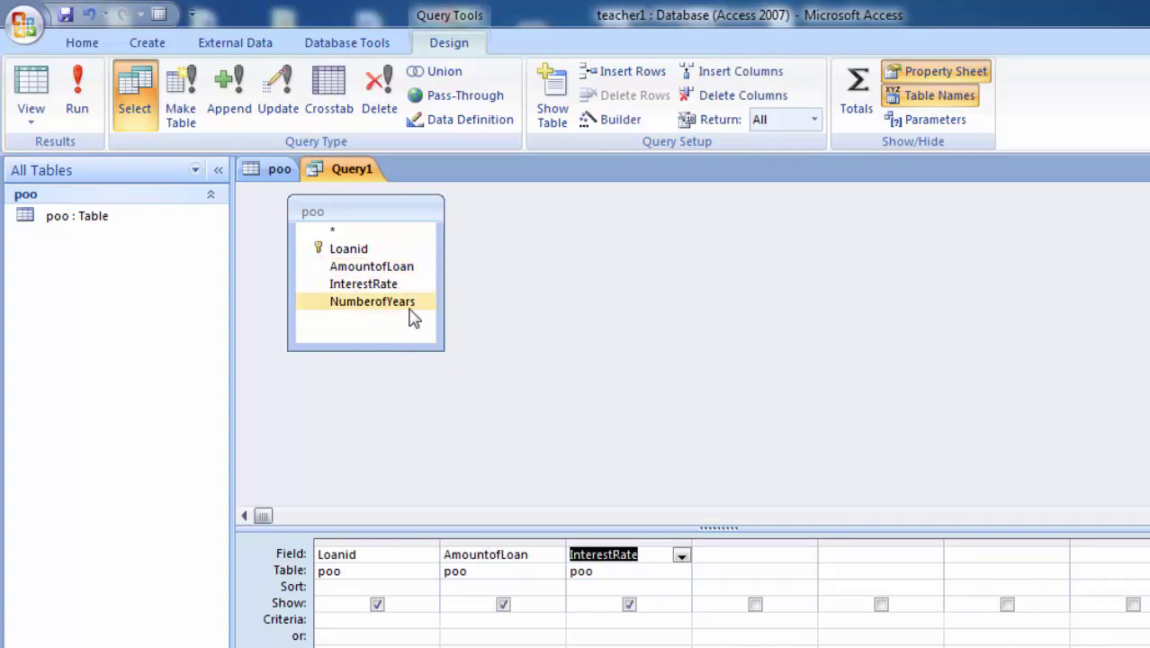
{"action": "double_click", "coordinate": [430, 303]}
- In the fifth column enter MonthlyPayment:pmt([InterestRate]/12,[NumberofYears]*12,[AmountofLoan])
{"action": "left_click", "coordinate": [843, 553]}
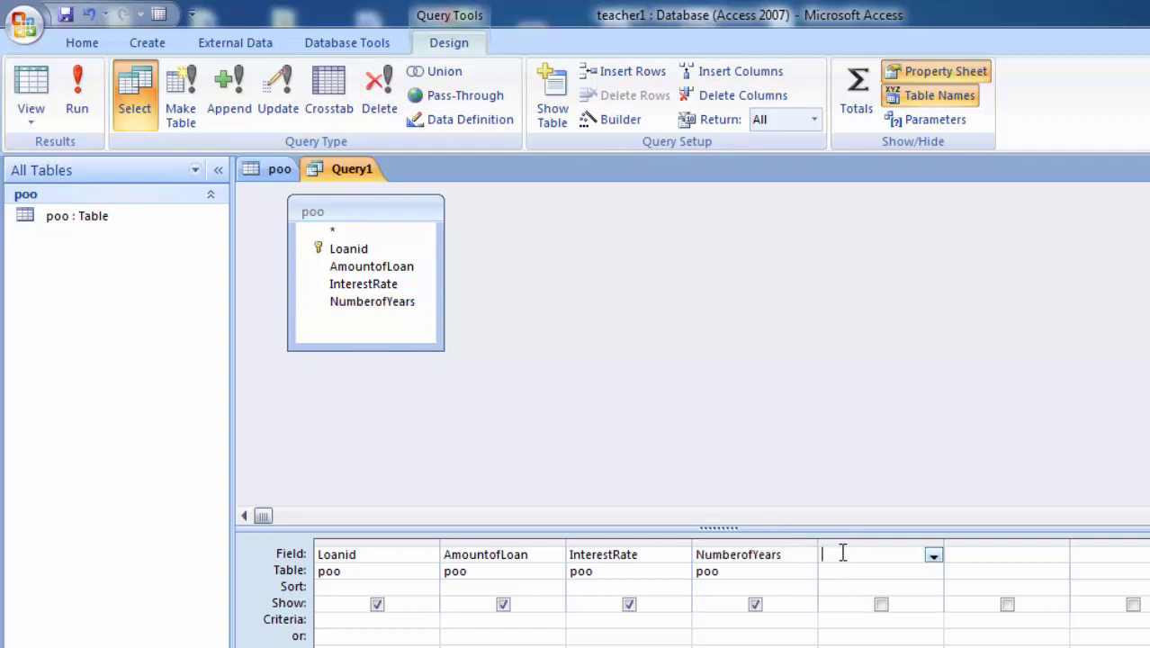
{"action": "type", "text": "M"}
{"action": "type", "text": "me"}
{"action": "type", "text": "n"}
{"action": "type", "text": "t:"}
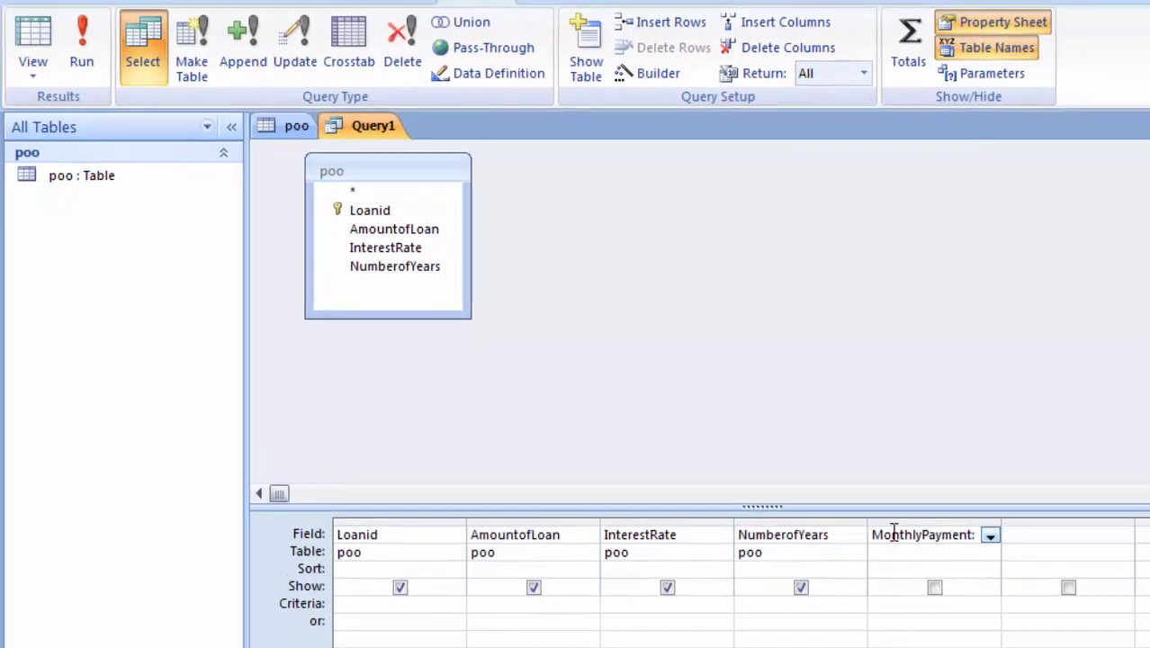
{"action": "type", "text": "pm"}
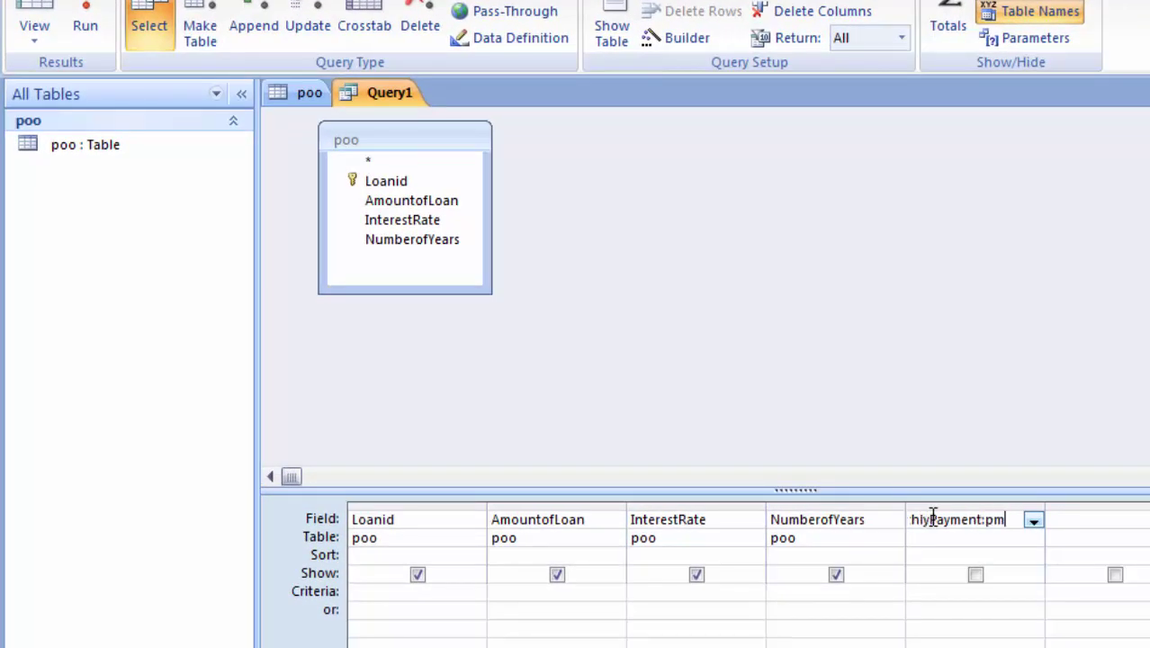
{"action": "type", "text": "t([I"}
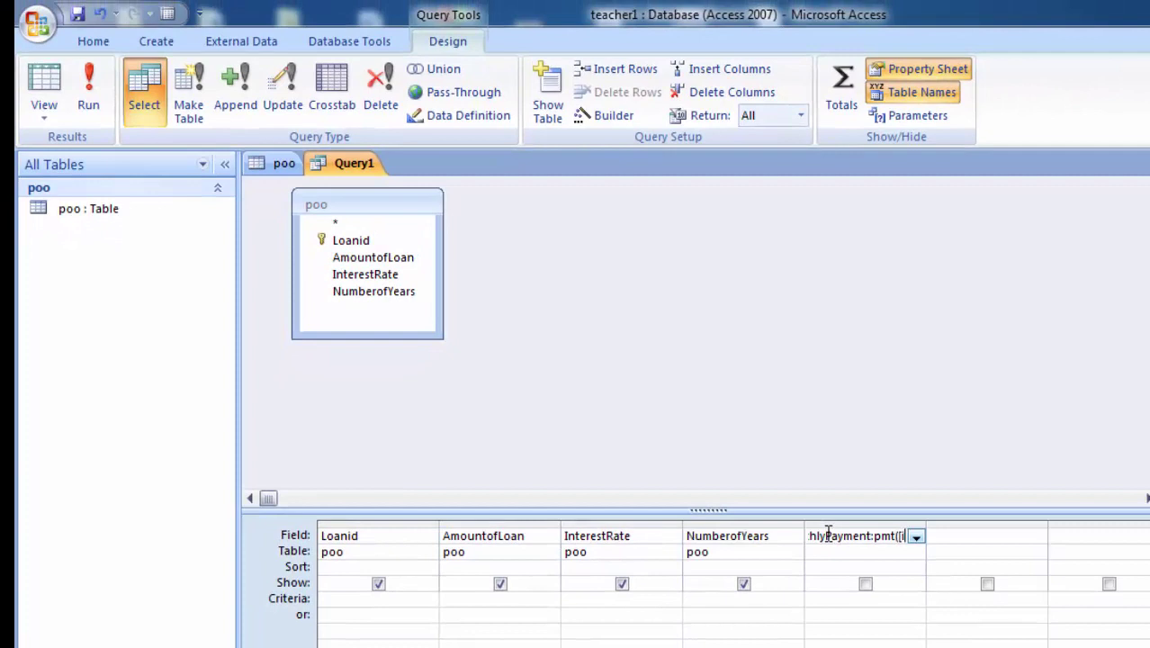
{"action": "type", "text": "nteres"}
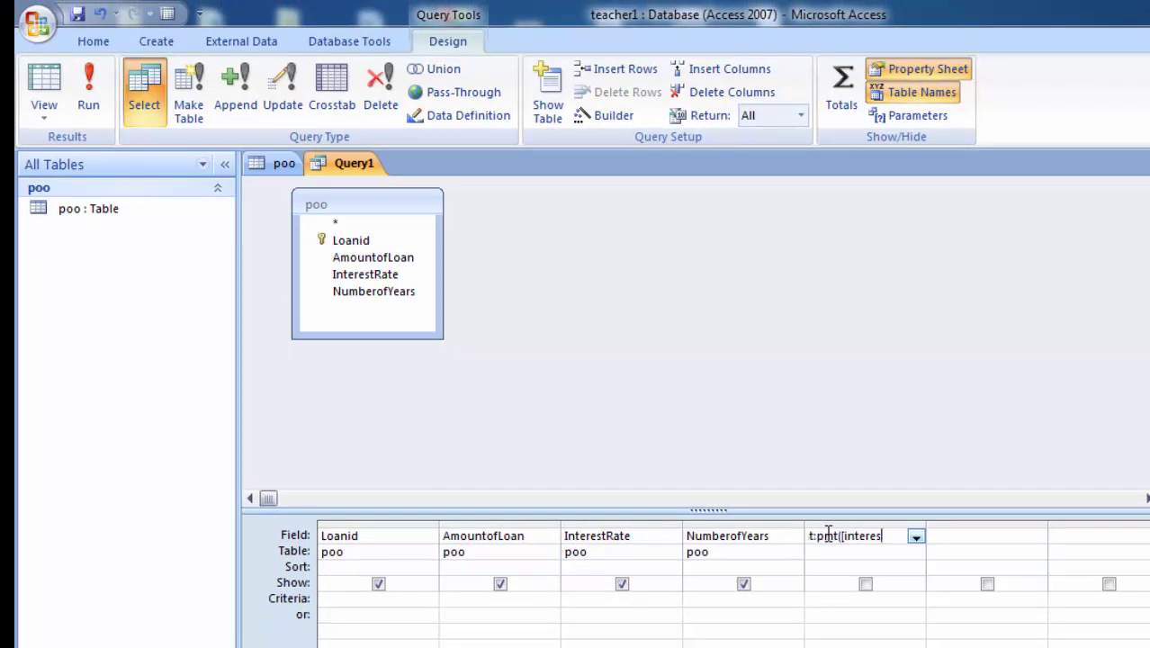
{"action": "type", "text": "r"}
{"action": "type", "text": "t"}
{"action": "type", "text": "Rate]/"}
{"action": "type", "text": "12"}
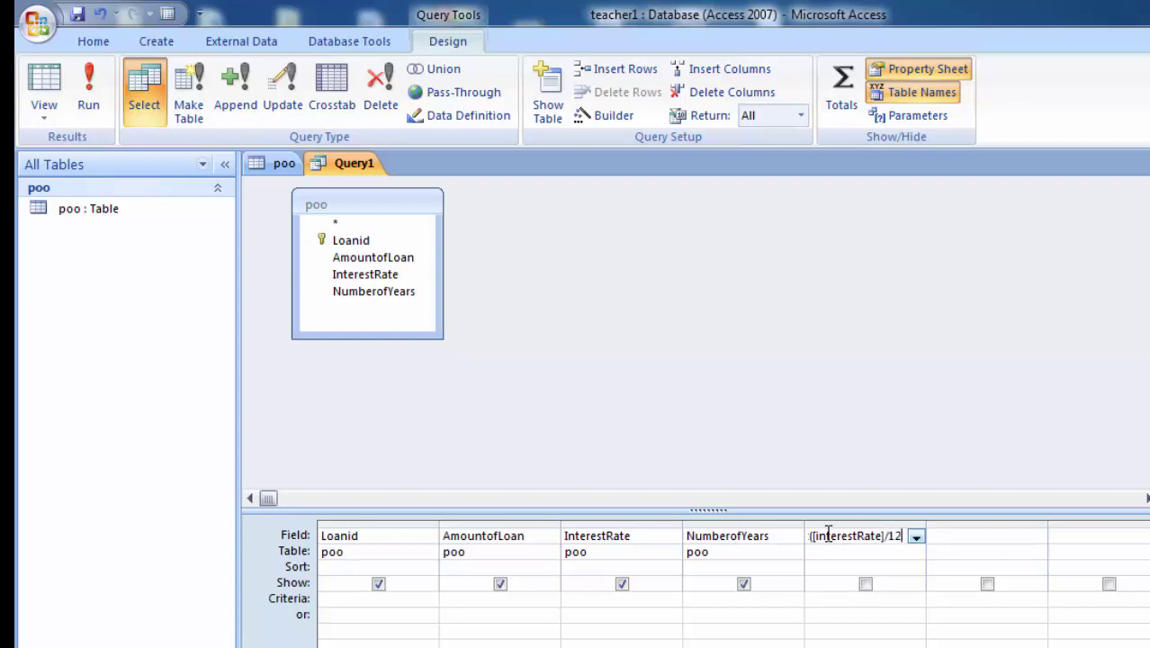
{"action": "type", "text": ","}
{"action": "type", "text": "[numb"}
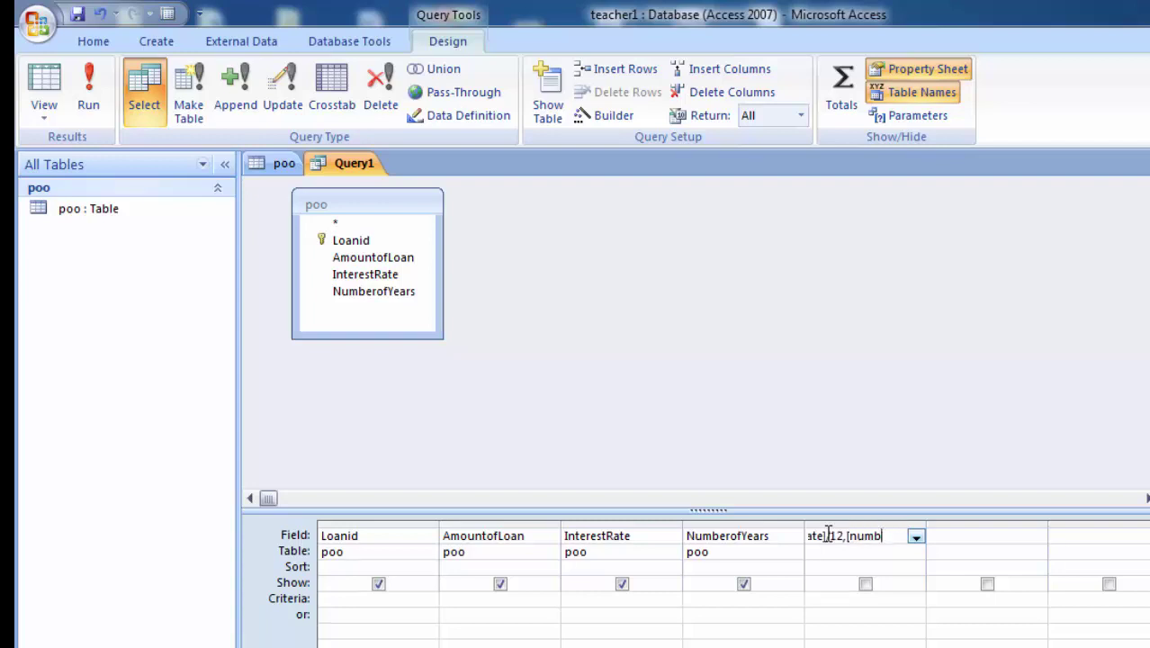
{"action": "type", "text": "erofy"}
{"action": "type", "text": "ears"}
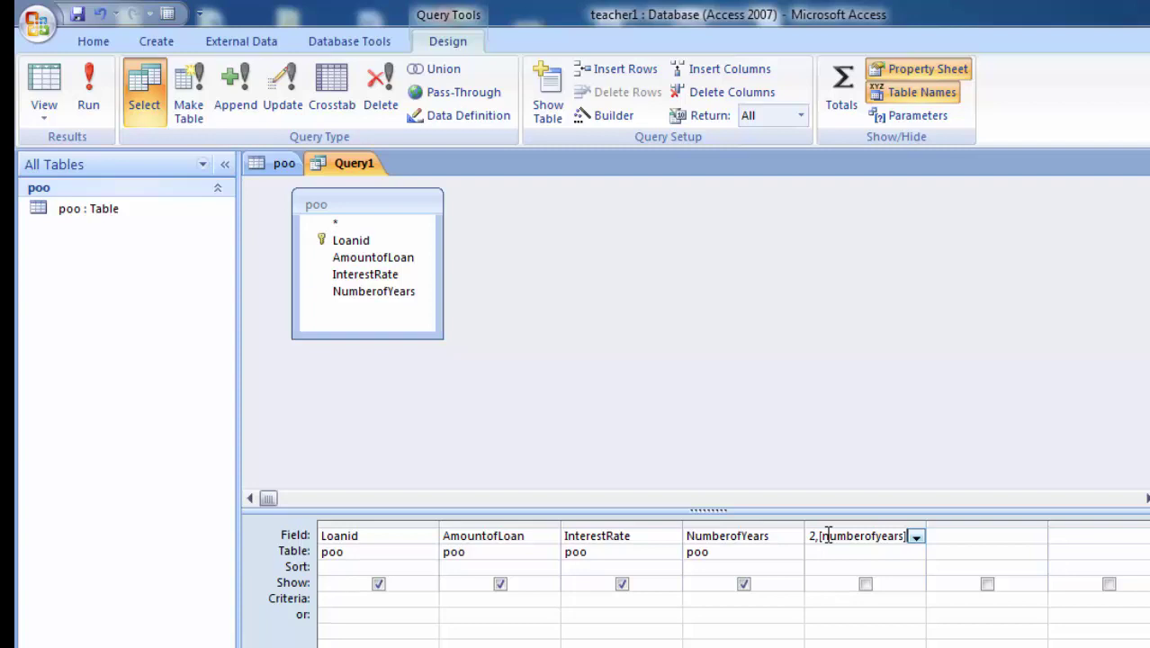
{"action": "type", "text": "*"}
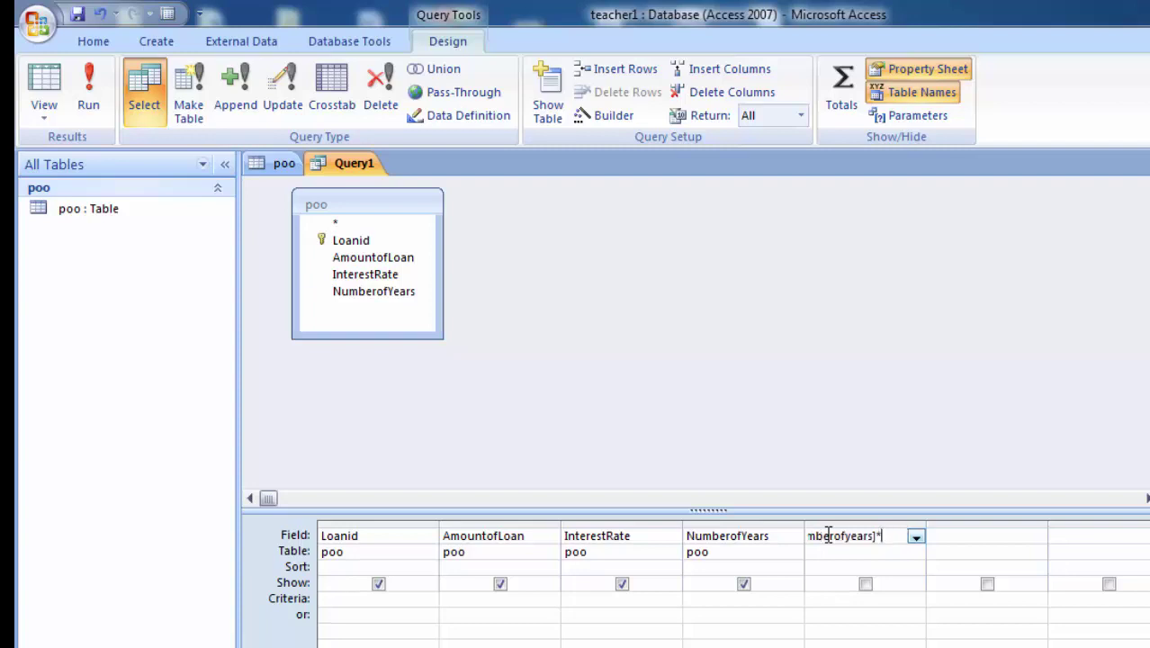
{"action": "type", "text": "12"}
{"action": "type", "text": ",[A"}
{"action": "type", "text": "mount"}
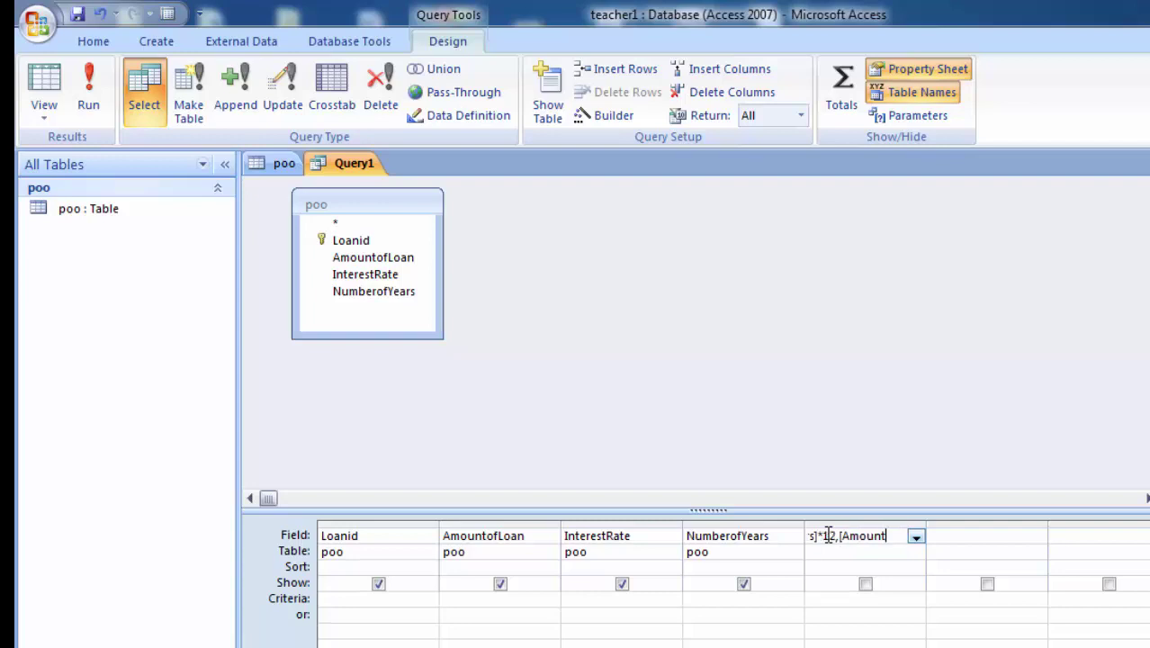
{"action": "type", "text": "of"}
{"action": "type", "text": "Lo"}
{"action": "type", "text": "an"}
{"action": "type", "text": "]"}
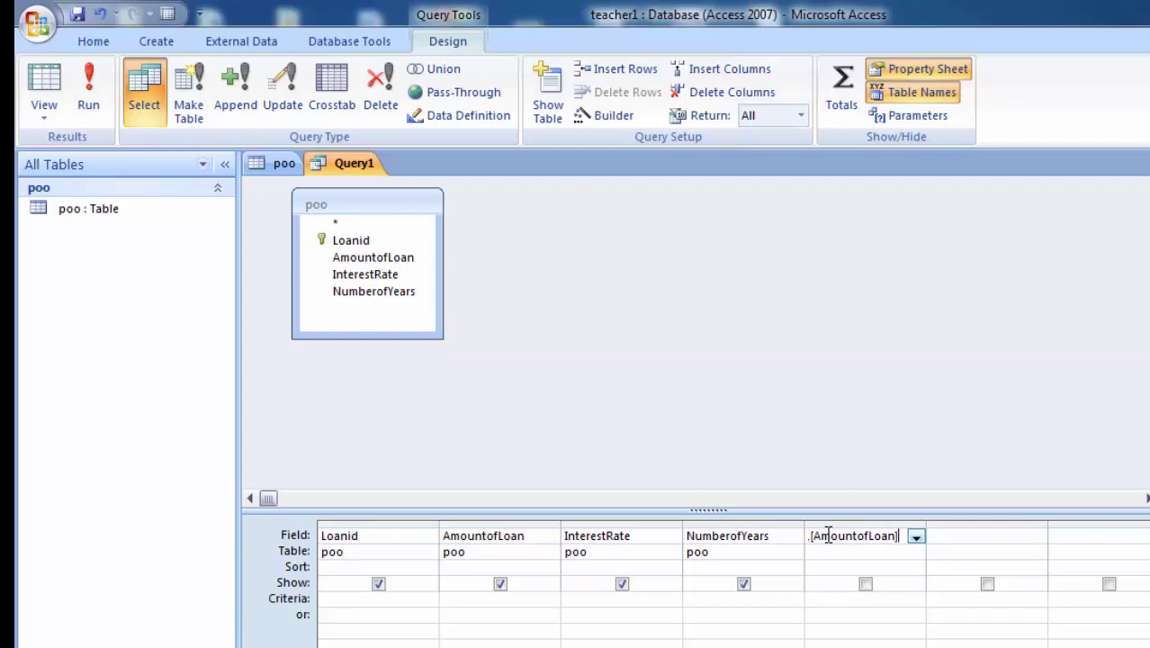
{"action": "type", "text": ")"}
- Run Query1 and enlarge the datasheet text to size 16
{"action": "left_click", "coordinate": [88, 108]}
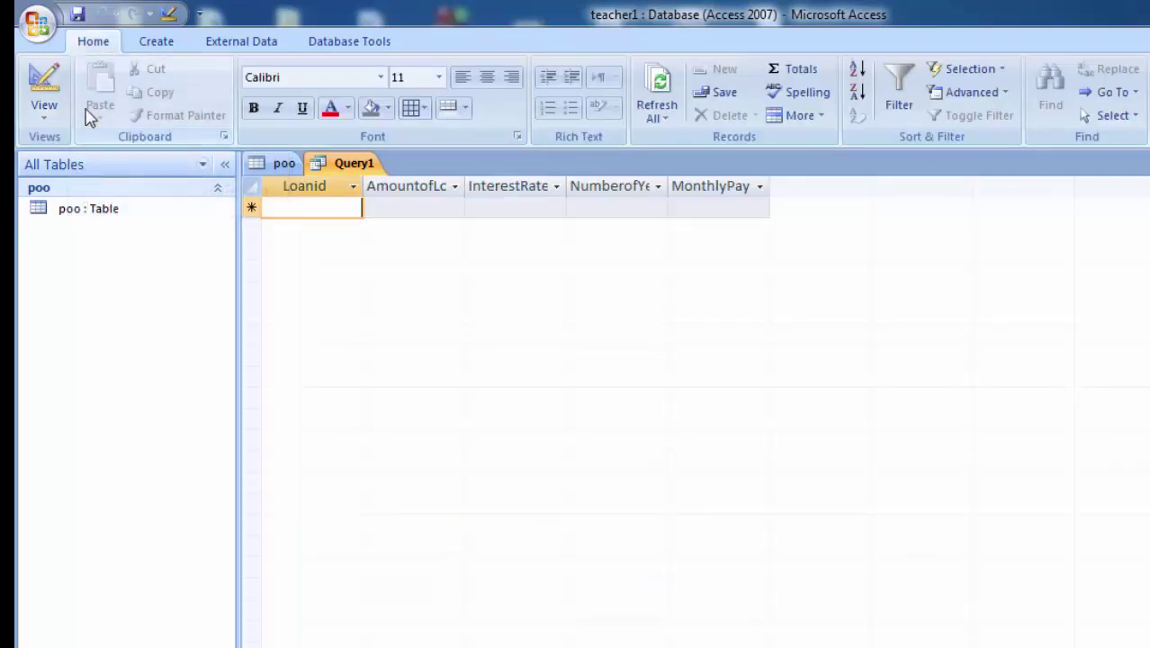
{"action": "double_click", "coordinate": [574, 196]}
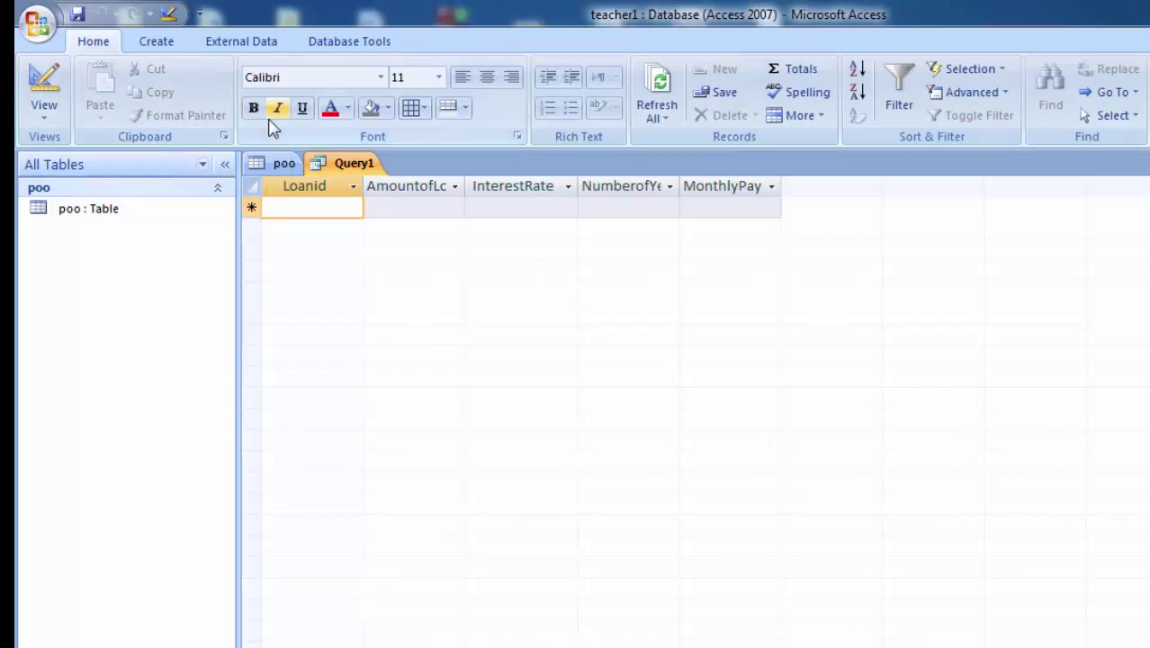
{"action": "left_click", "coordinate": [439, 77]}
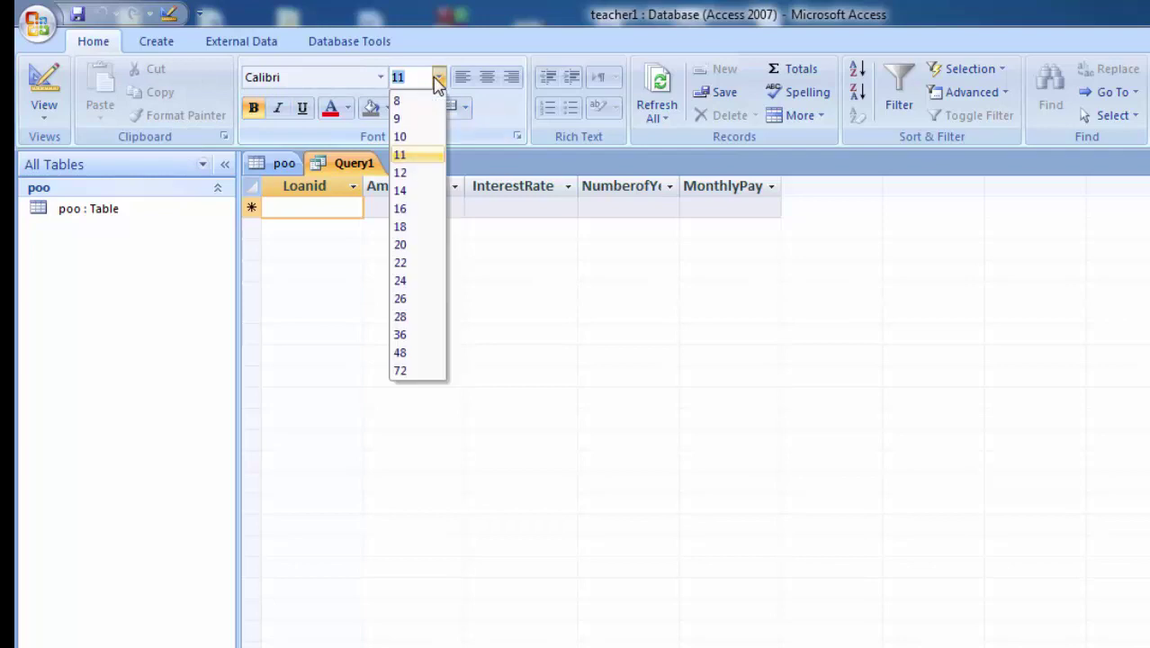
{"action": "left_click", "coordinate": [407, 208]}
- Autofit the AmountofLoan, InterestRate, NumberofYears and MonthlyPayment columns to their names
{"action": "double_click", "coordinate": [467, 180]}
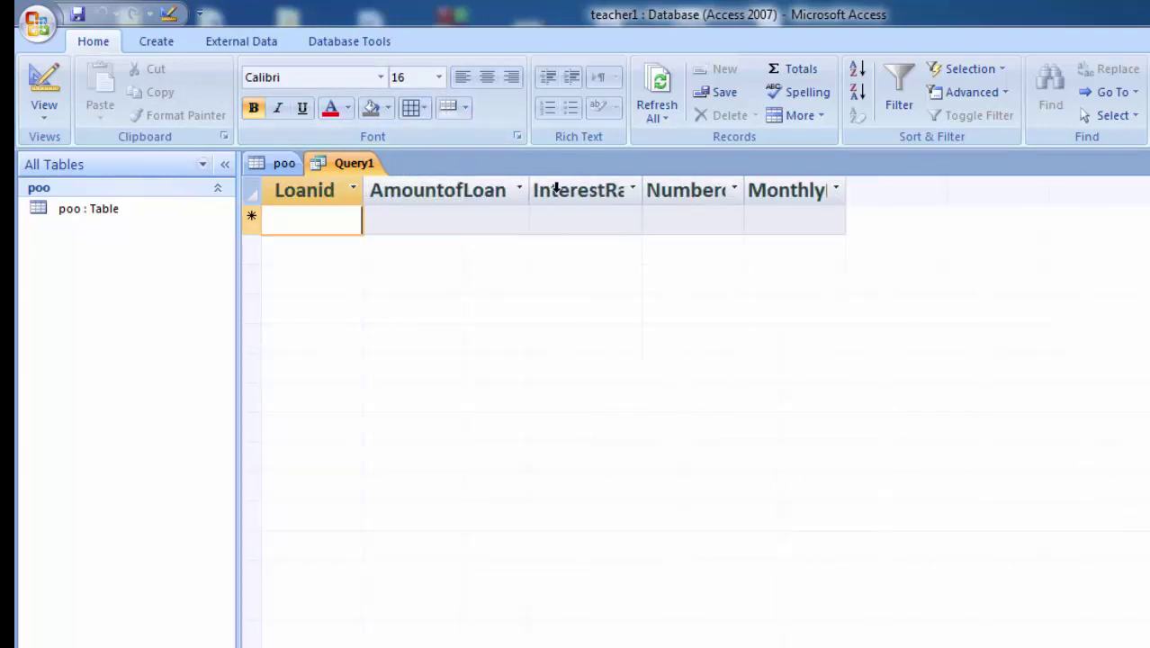
{"action": "double_click", "coordinate": [642, 187]}
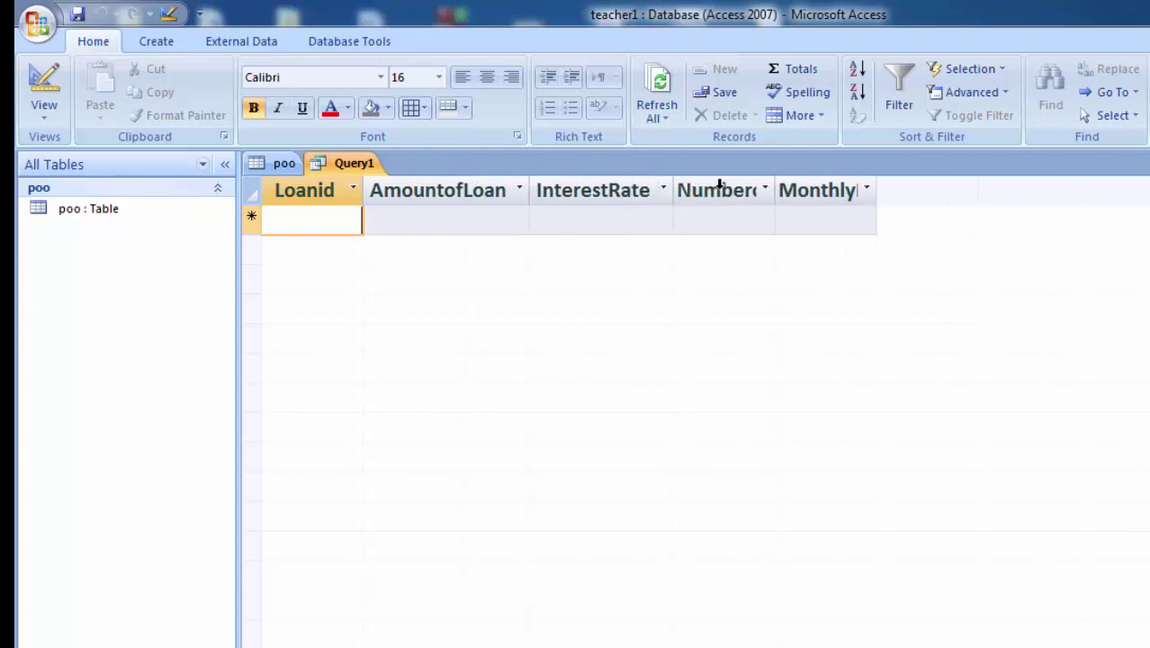
{"action": "double_click", "coordinate": [779, 184]}
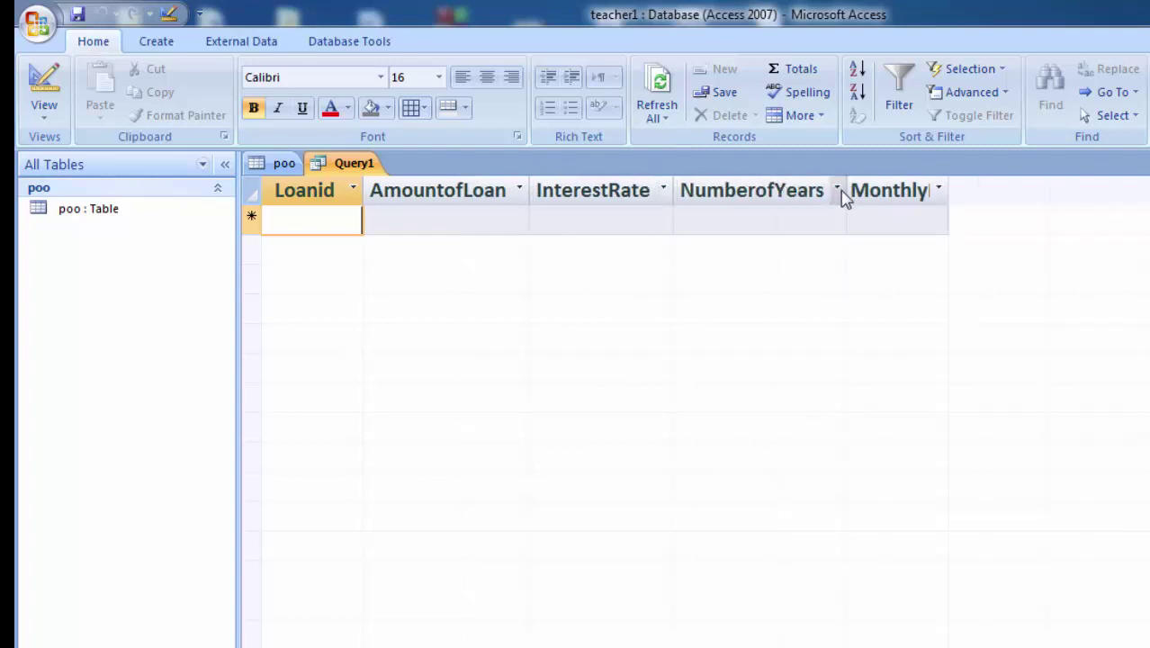
{"action": "double_click", "coordinate": [947, 187]}
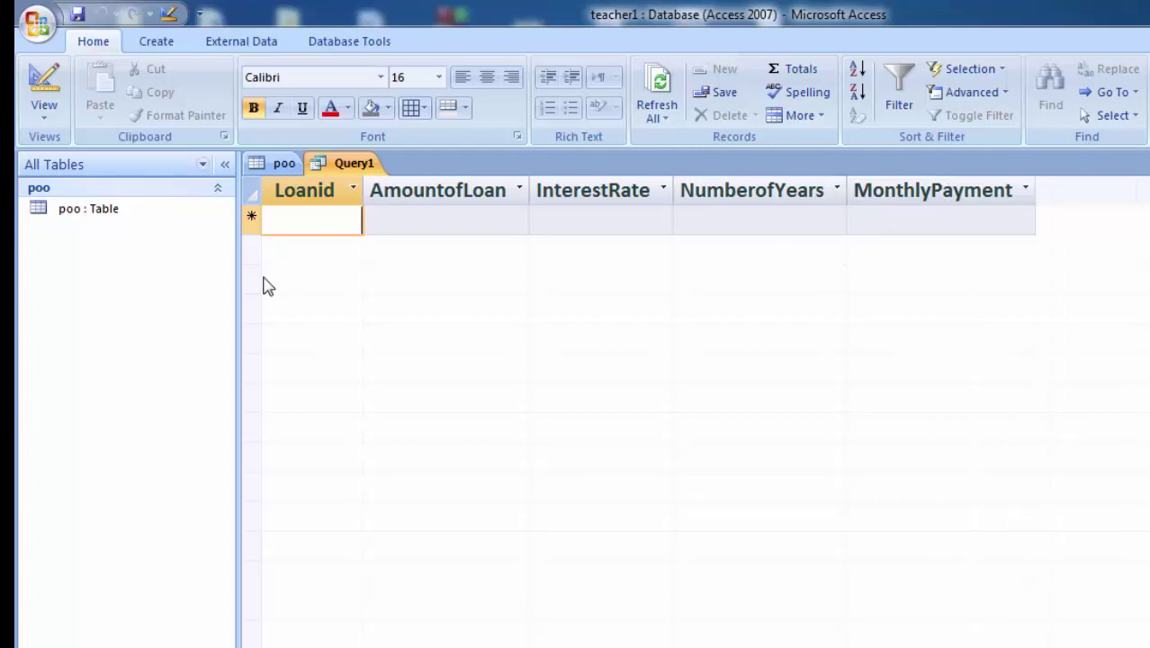
- Enter loan 12: amount 500000, interest rate 6%, 5 years
{"action": "type", "text": "12"}
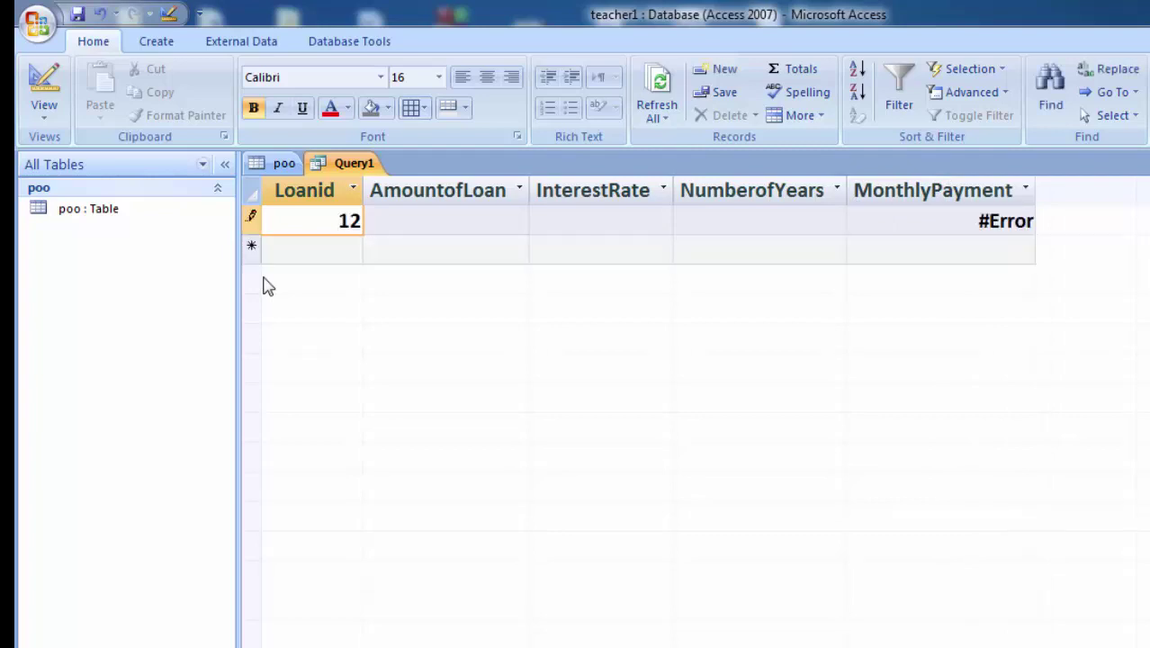
{"action": "left_click", "coordinate": [431, 209]}
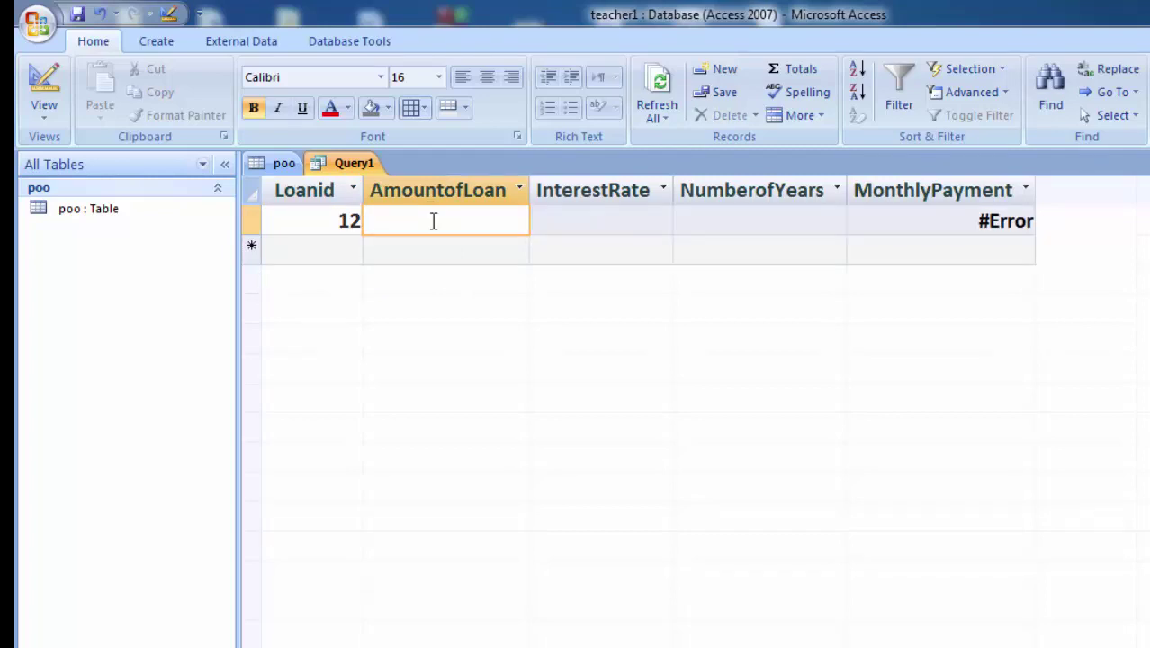
{"action": "type", "text": "5000"}
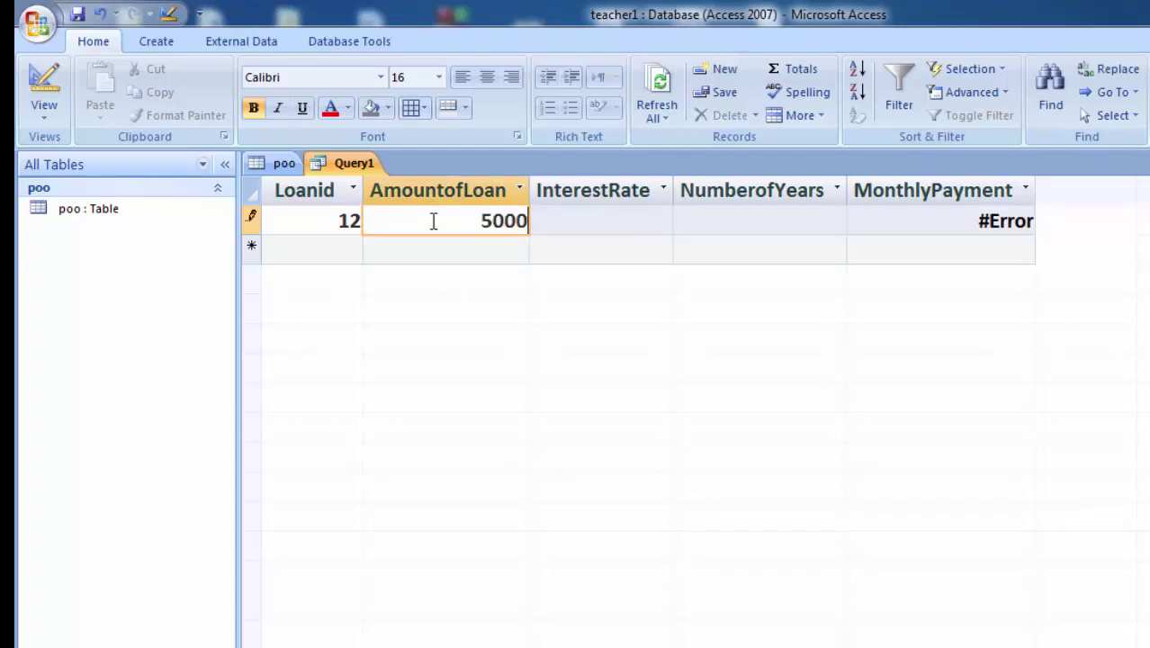
{"action": "type", "text": "00"}
{"action": "left_click", "coordinate": [557, 215]}
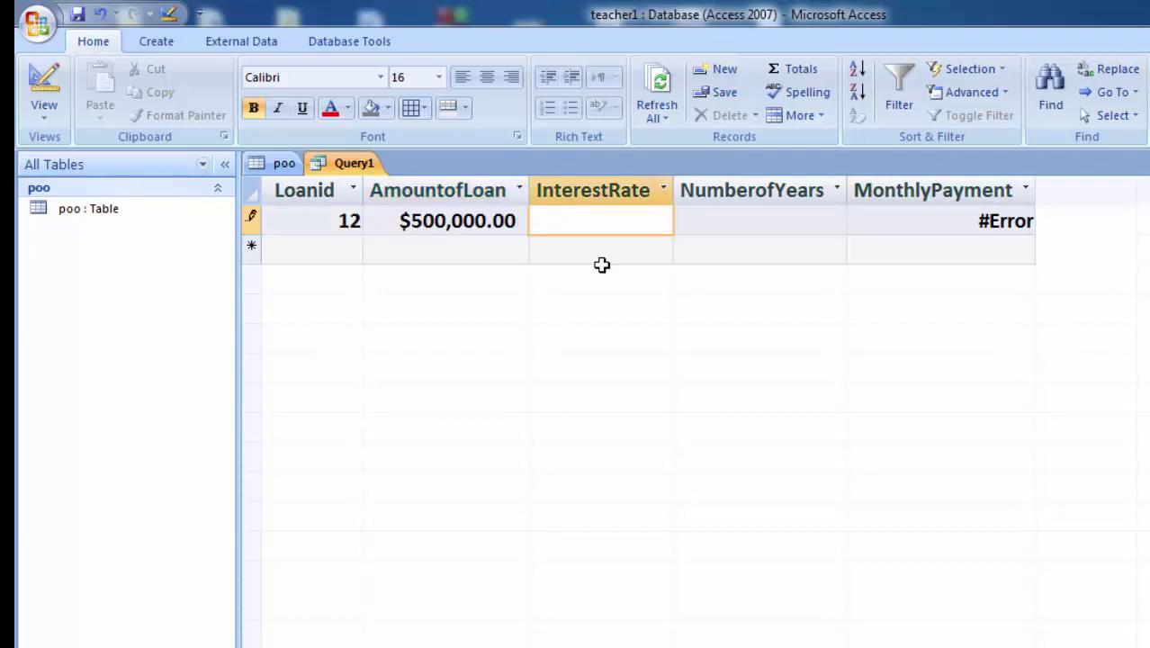
{"action": "type", "text": "6%"}
{"action": "left_click", "coordinate": [777, 213]}
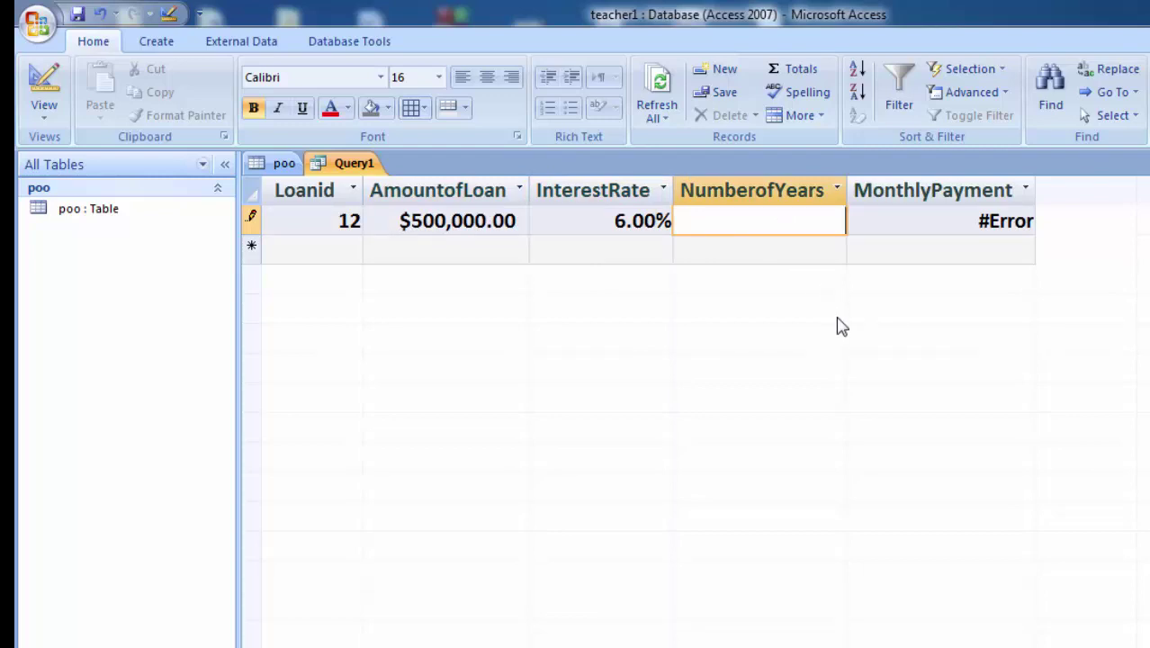
{"action": "type", "text": "5"}
{"action": "left_click", "coordinate": [885, 219]}
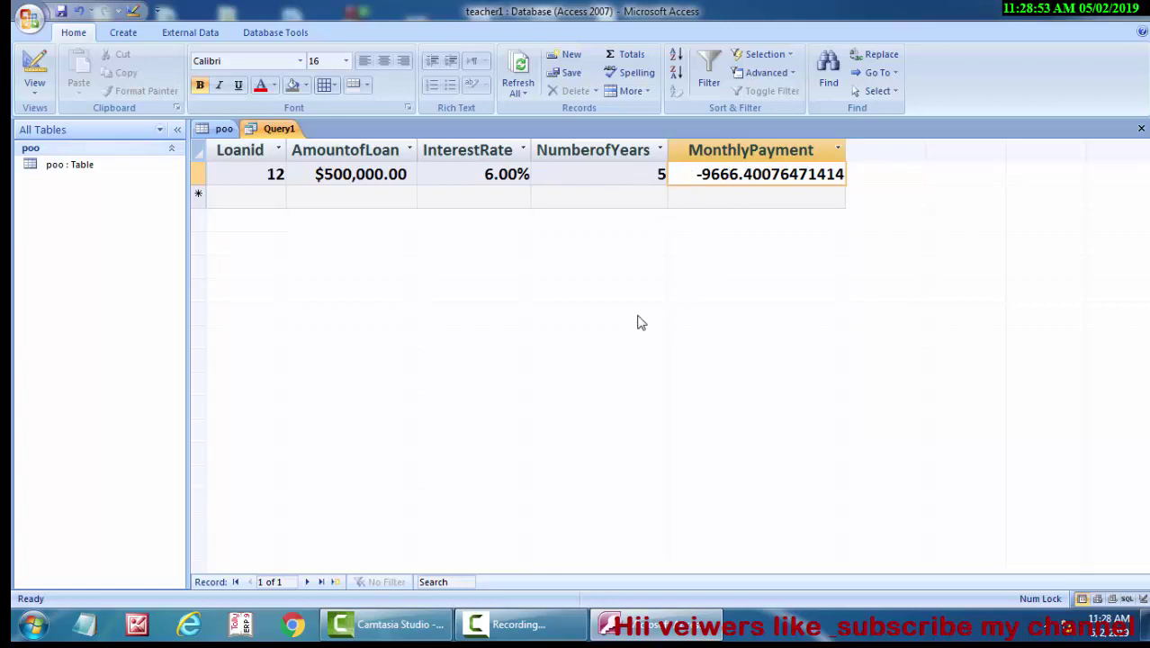
- Set the MonthlyPayment field's Format to Currency in Design view, then view the results
{"action": "left_click", "coordinate": [38, 90]}
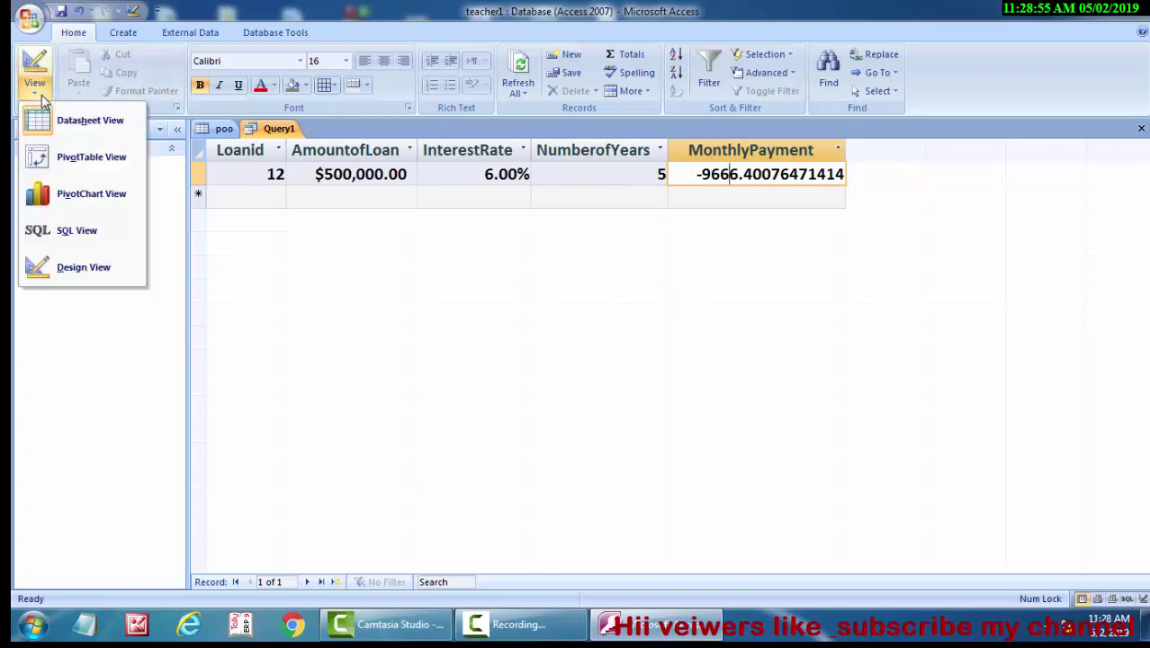
{"action": "left_click", "coordinate": [83, 267]}
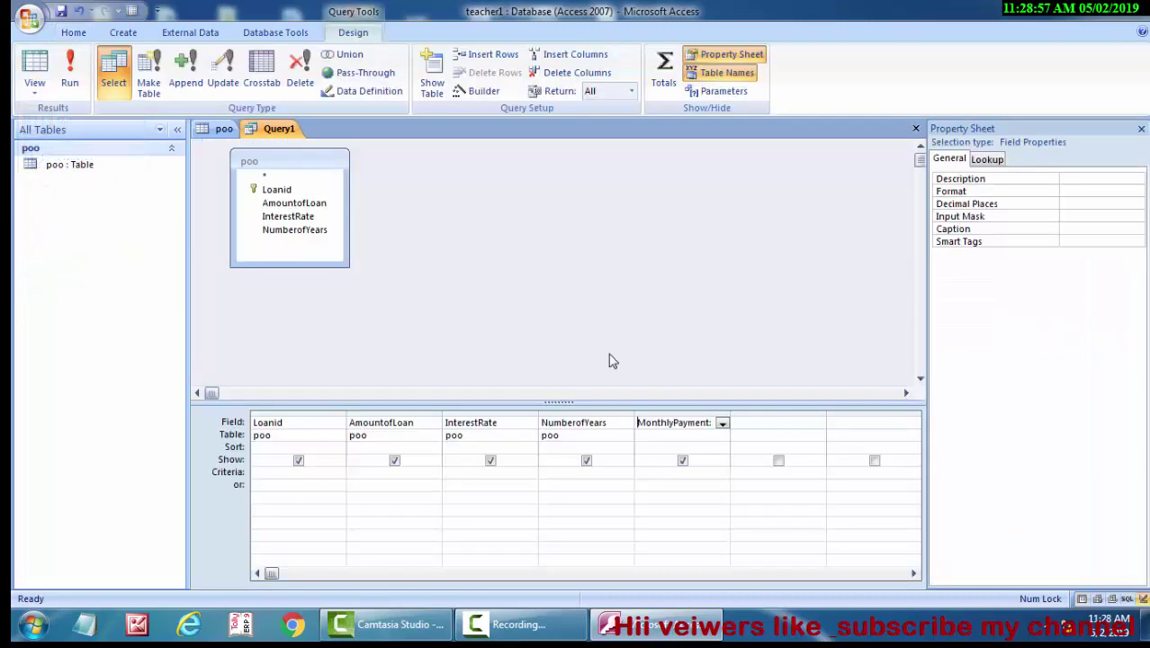
{"action": "left_click", "coordinate": [1099, 194]}
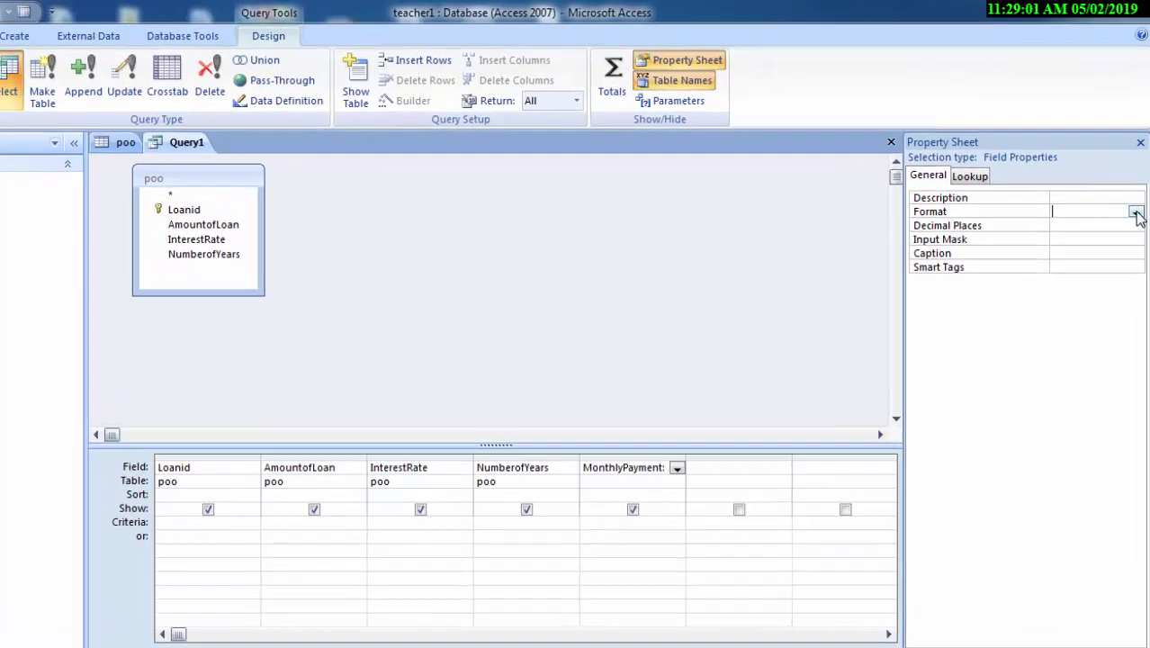
{"action": "left_click", "coordinate": [1135, 212]}
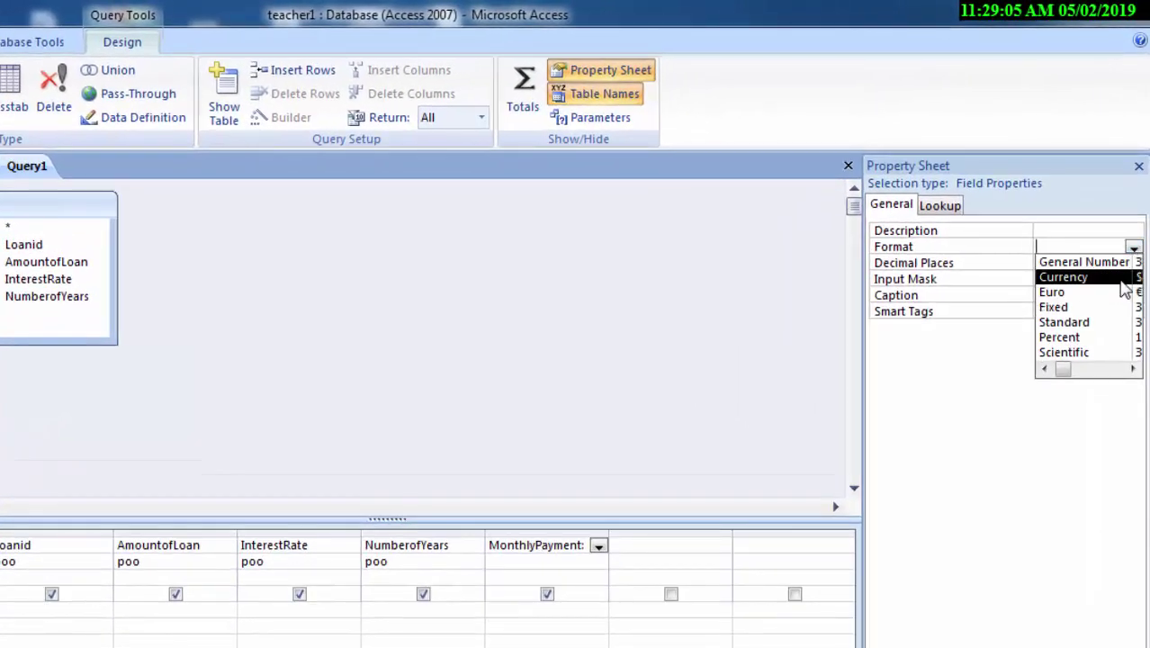
{"action": "left_click", "coordinate": [1123, 281]}
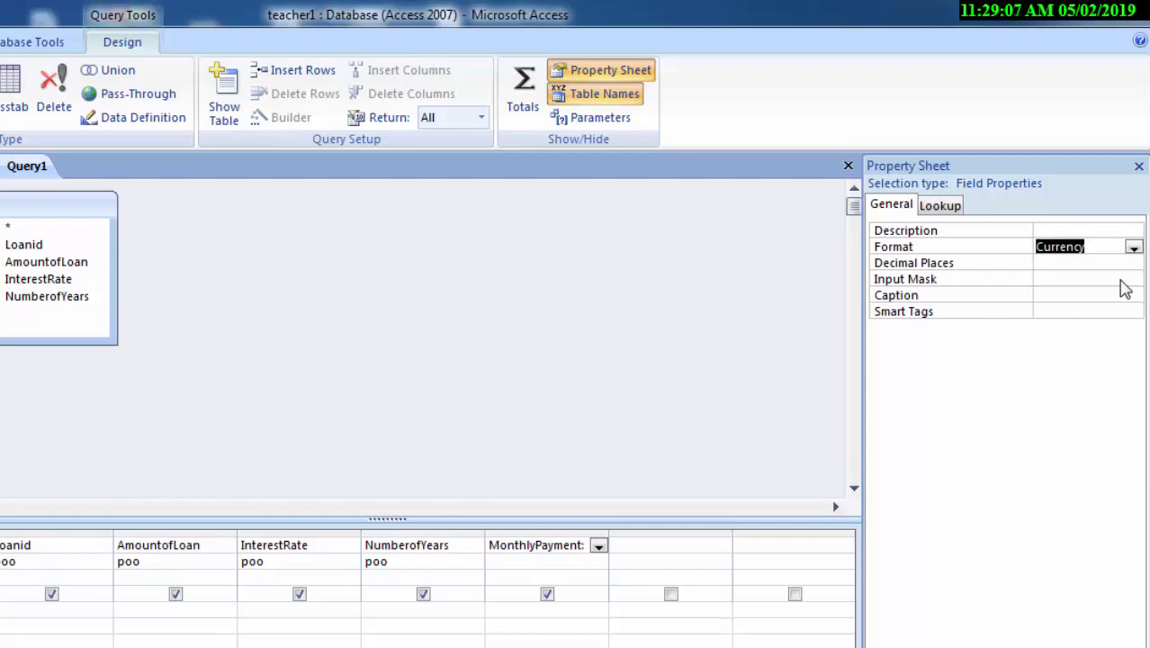
{"action": "left_click", "coordinate": [9, 90]}
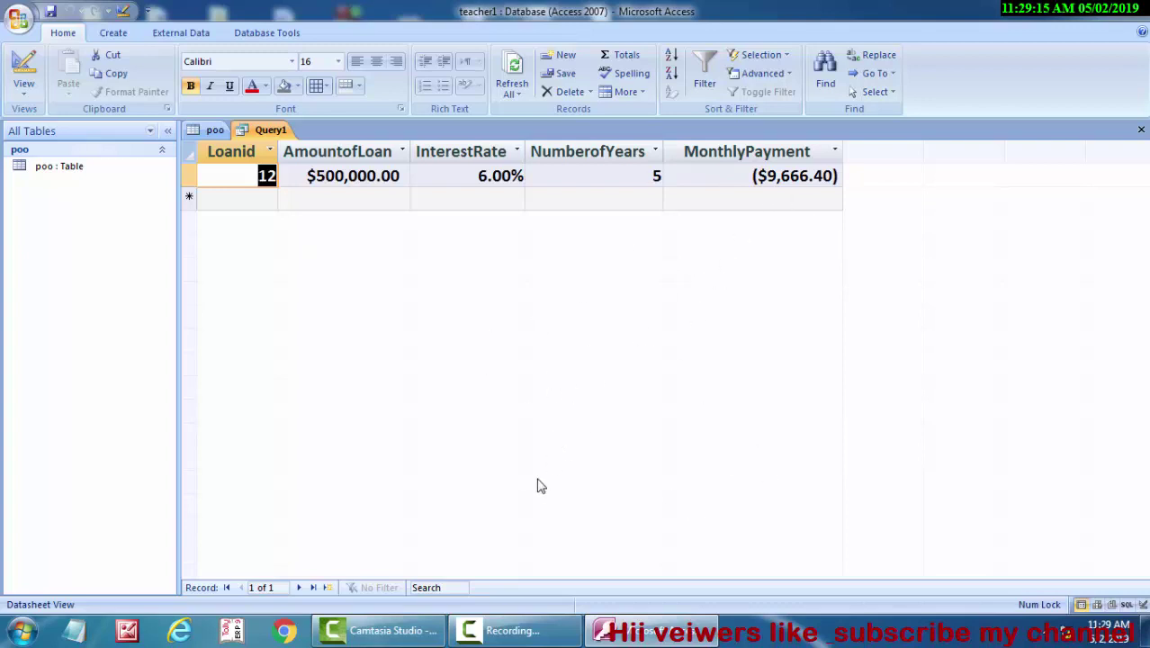
- Enter loan 55 for $1,100,000 at 4% over 2 years, yielding a -47767.41 monthly payment
{"action": "left_click", "coordinate": [243, 197]}
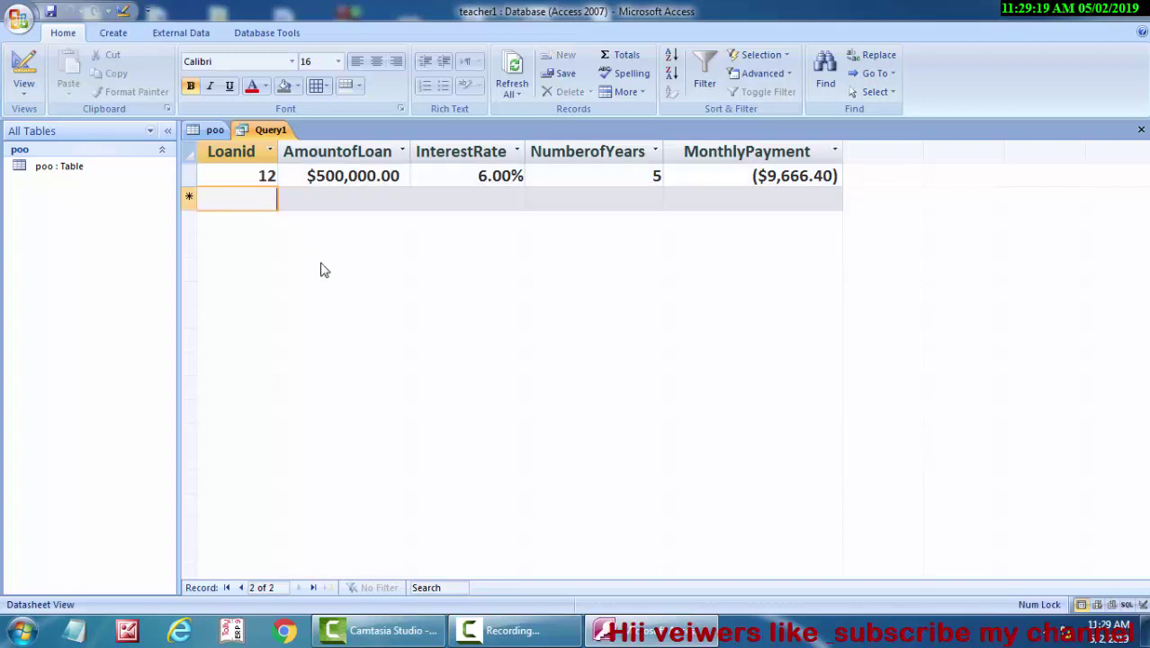
{"action": "type", "text": "55"}
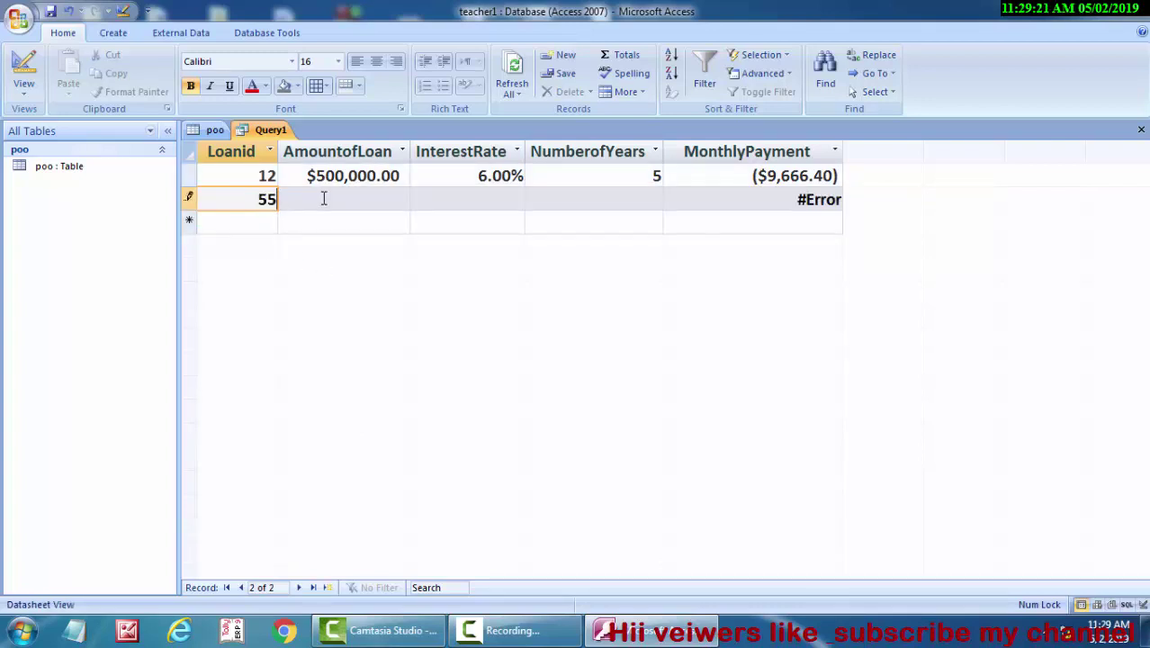
{"action": "left_click", "coordinate": [324, 198]}
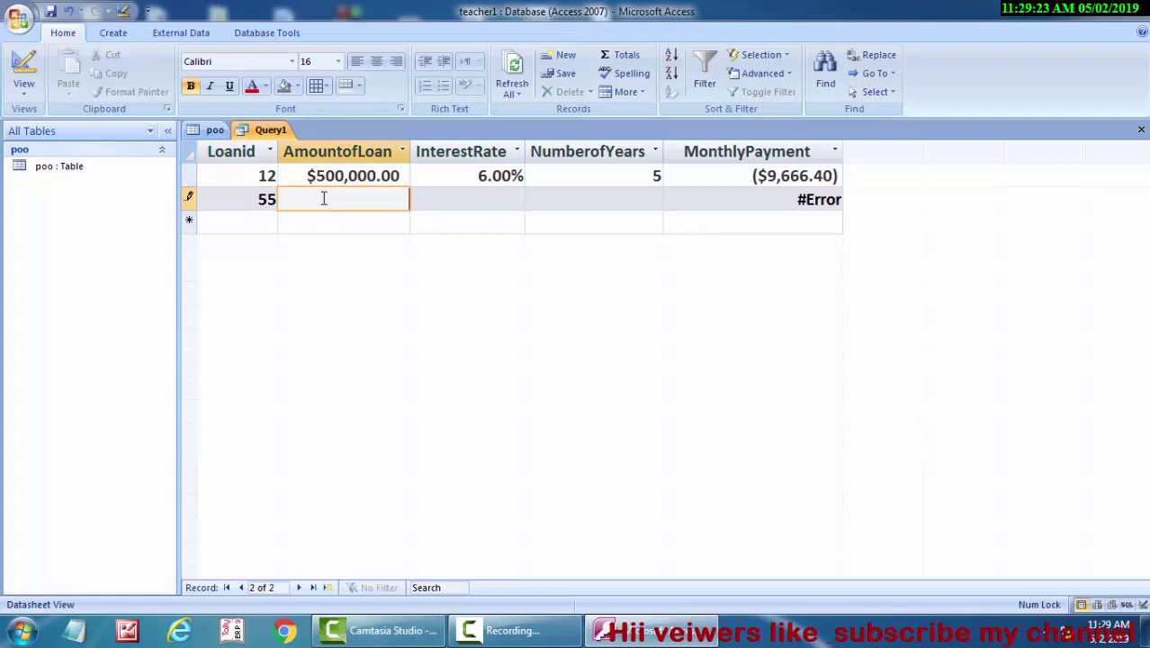
{"action": "type", "text": "11"}
{"action": "type", "text": "000"}
{"action": "type", "text": "0"}
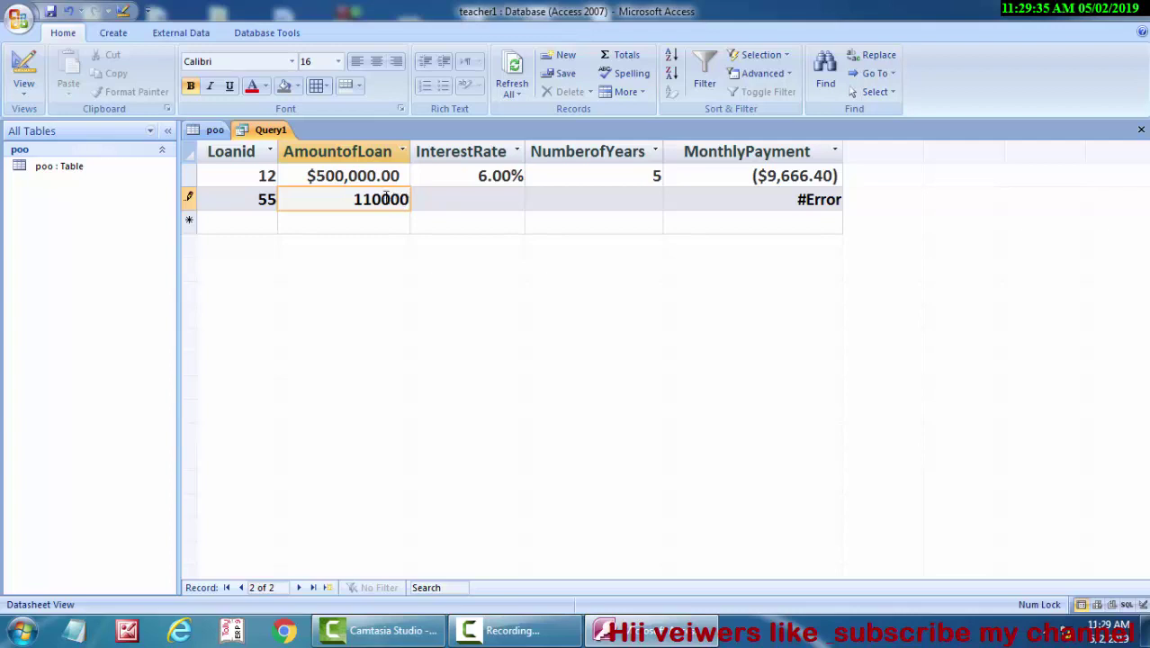
{"action": "type", "text": "0"}
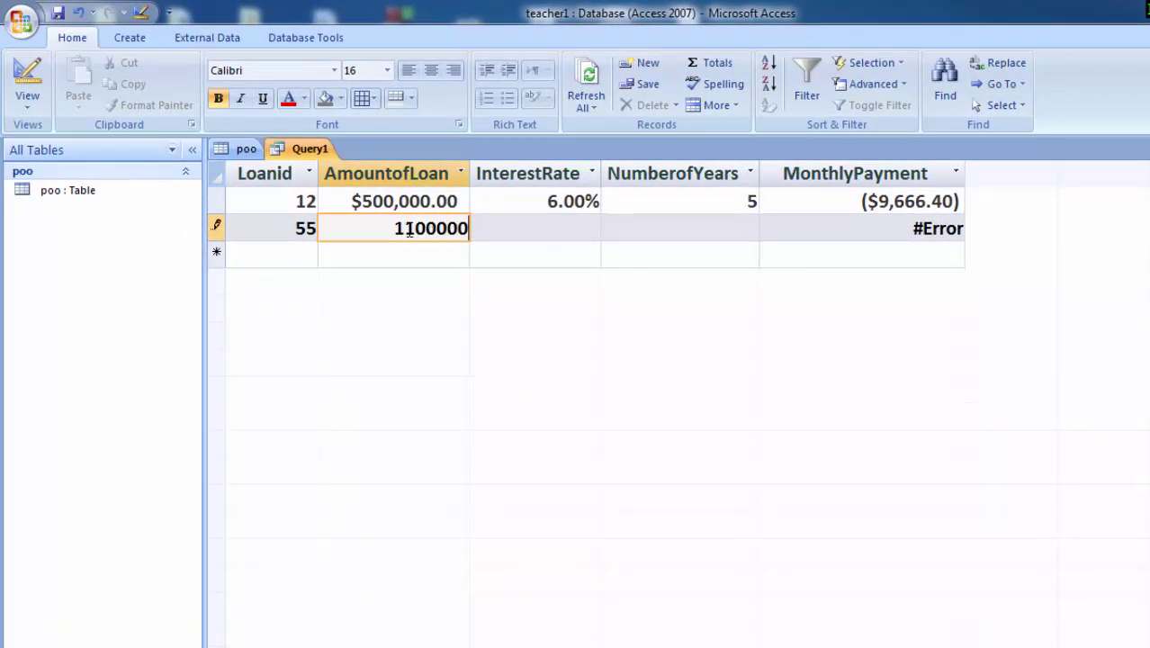
{"action": "left_click", "coordinate": [535, 221]}
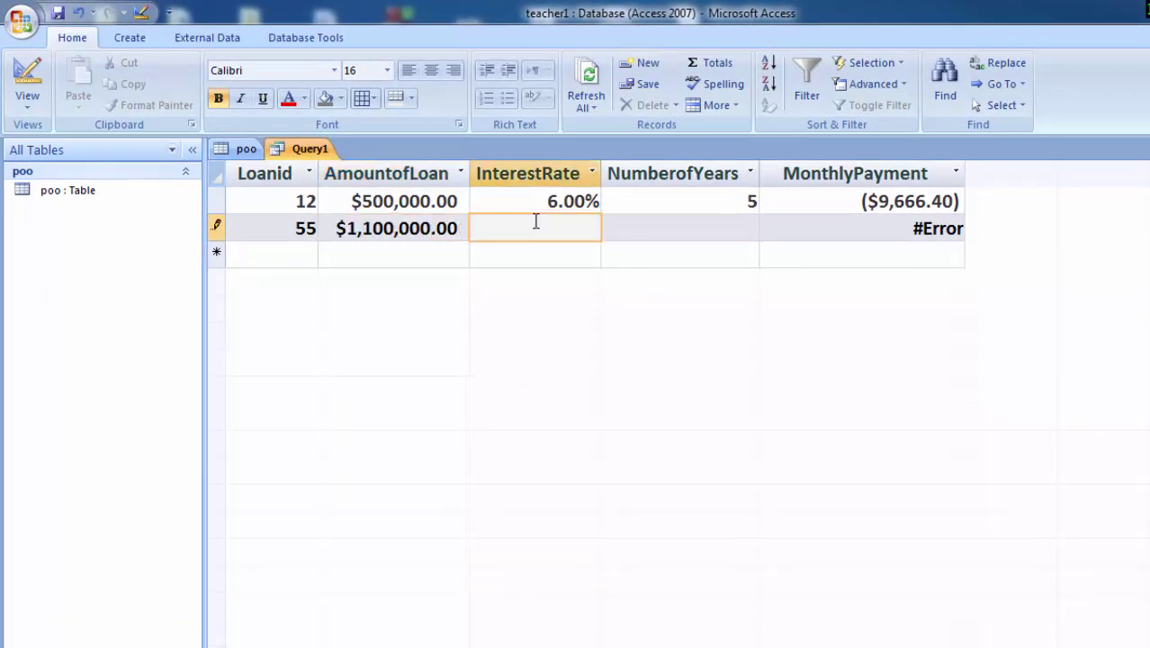
{"action": "type", "text": "4"}
{"action": "left_click", "coordinate": [631, 228]}
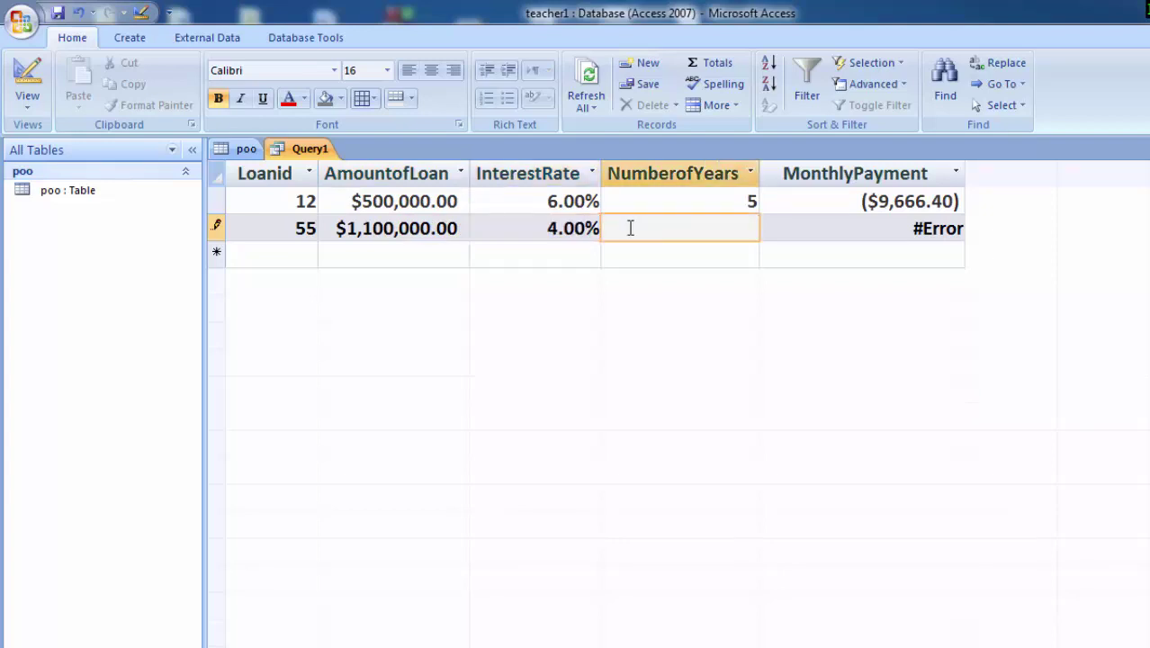
{"action": "type", "text": "2"}
{"action": "left_click", "coordinate": [813, 226]}
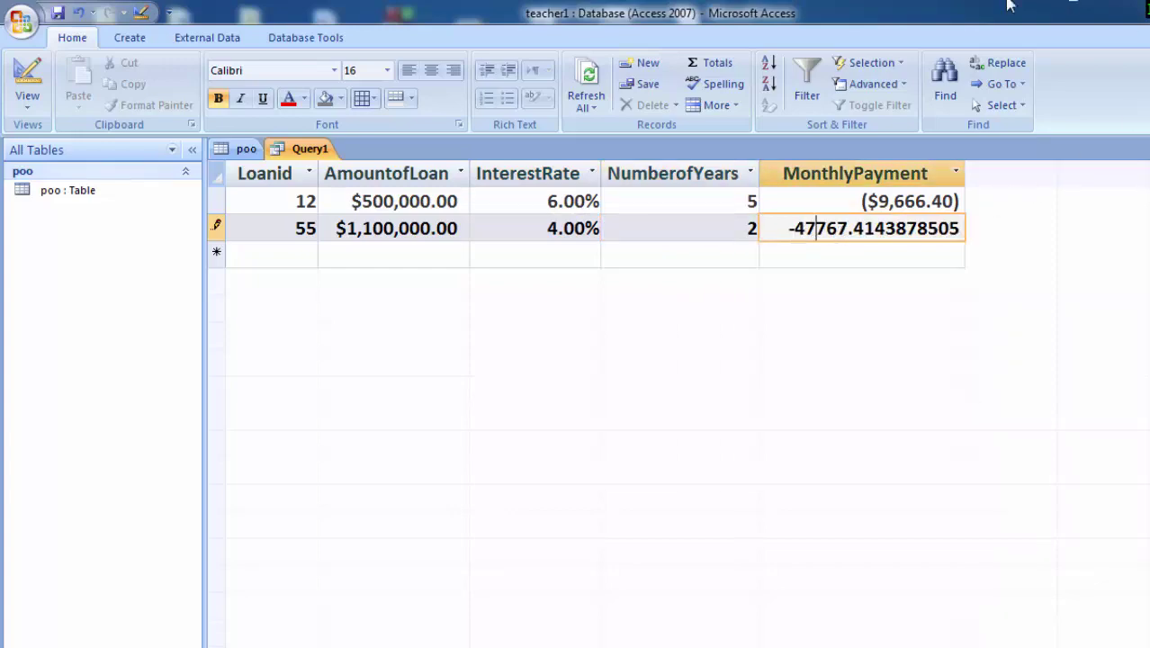
{"action": "left_click", "coordinate": [24, 83]}
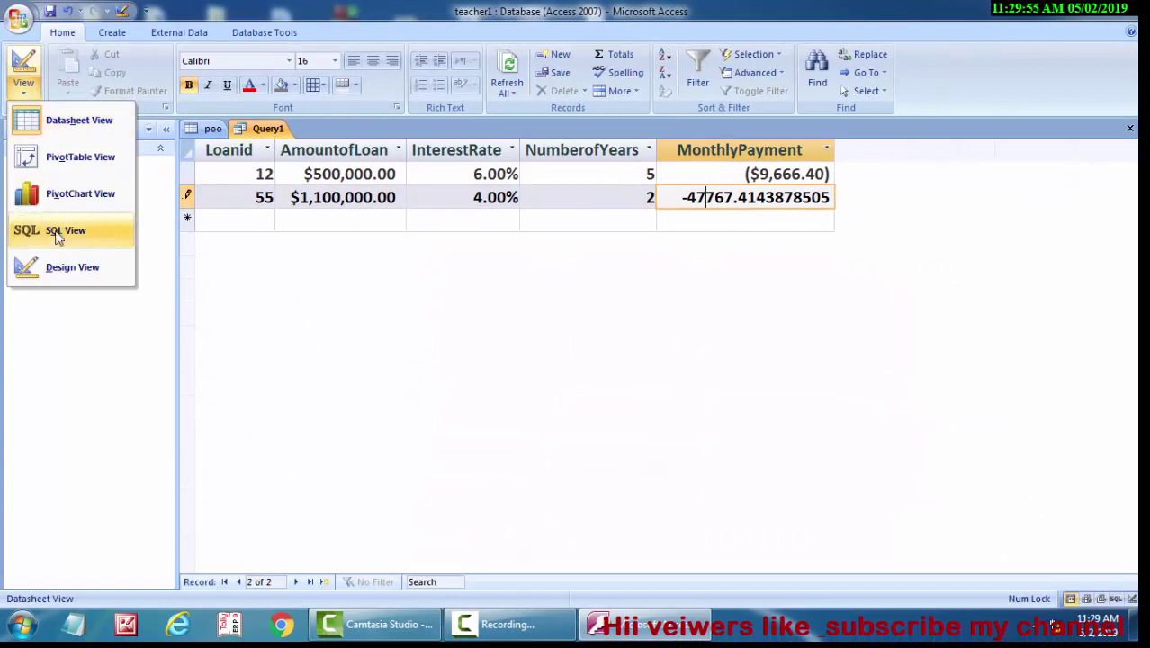
- In Design View, reapply the Currency format to MonthlyPayment, then return to the datasheet
{"action": "left_click", "coordinate": [62, 266]}
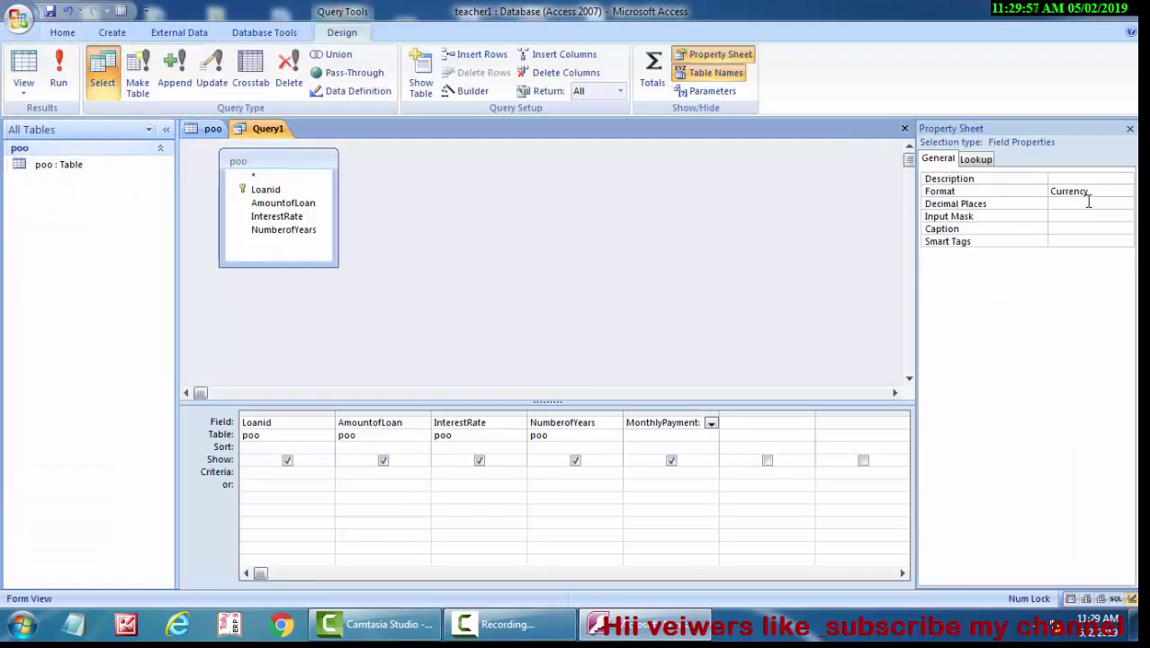
{"action": "left_click", "coordinate": [1109, 191]}
{"action": "left_click", "coordinate": [1126, 193]}
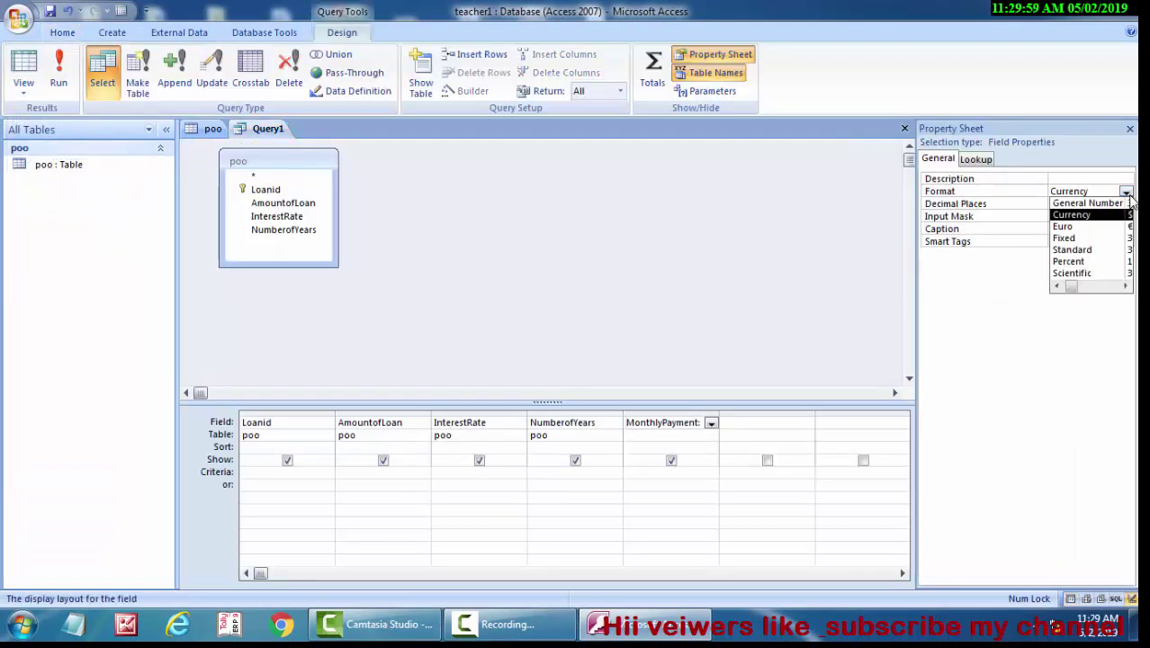
{"action": "left_click", "coordinate": [1113, 216]}
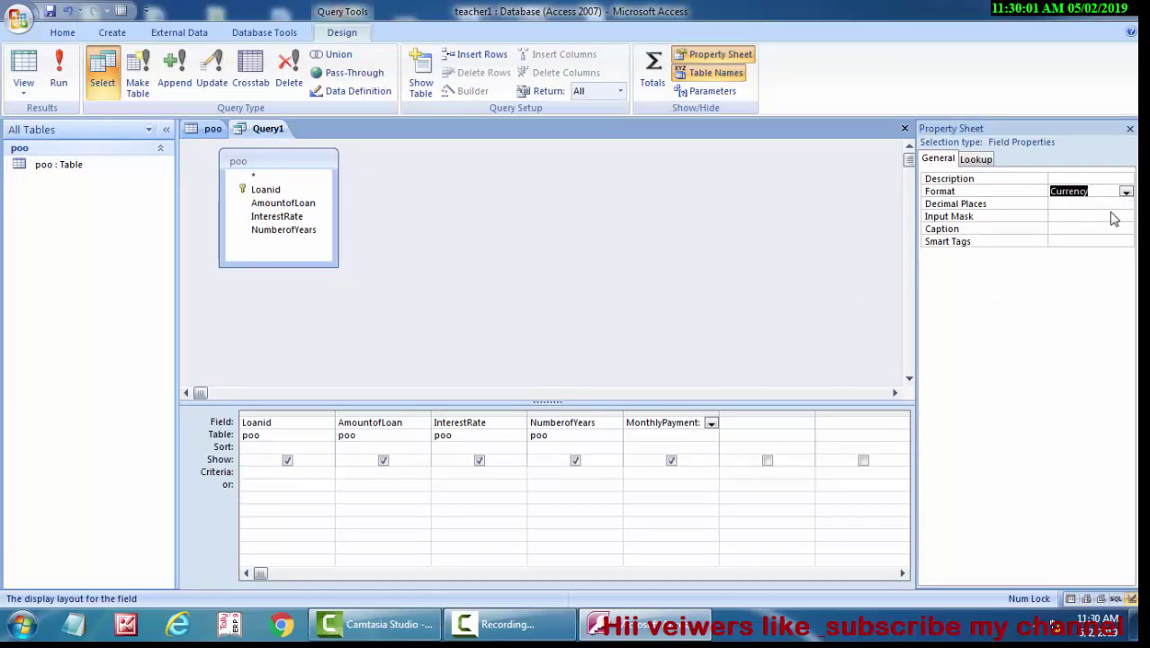
{"action": "left_click", "coordinate": [53, 54]}
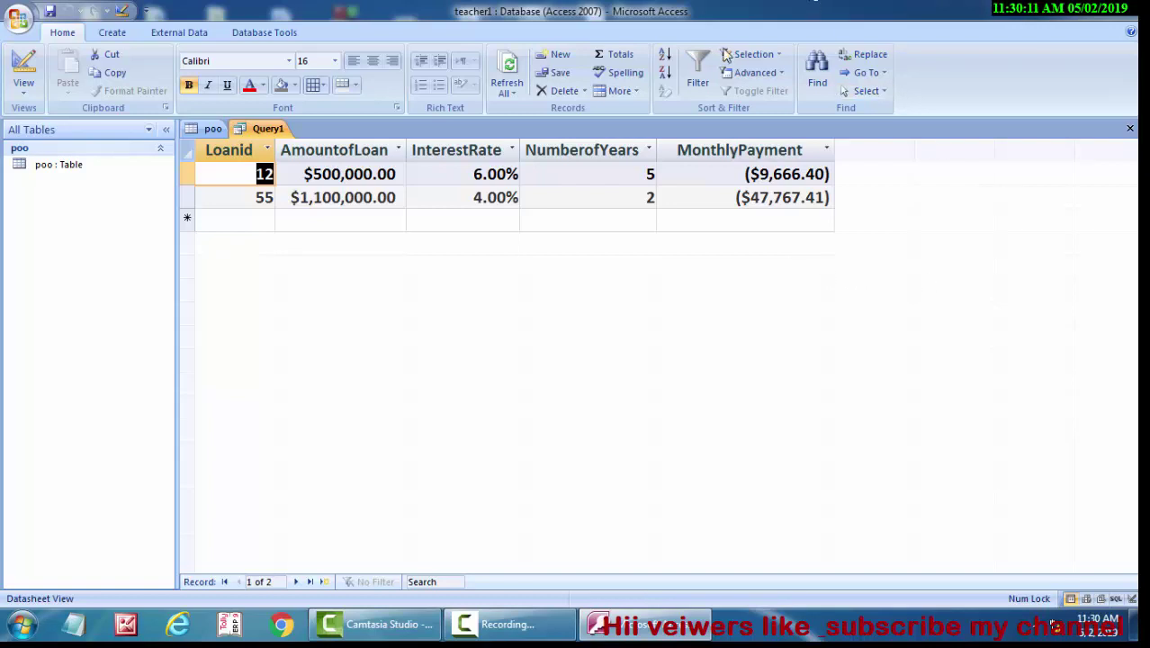
- Enter loan 102 for $200,000 at 5% over 3 years so its payment calculates
{"action": "left_click", "coordinate": [244, 220]}
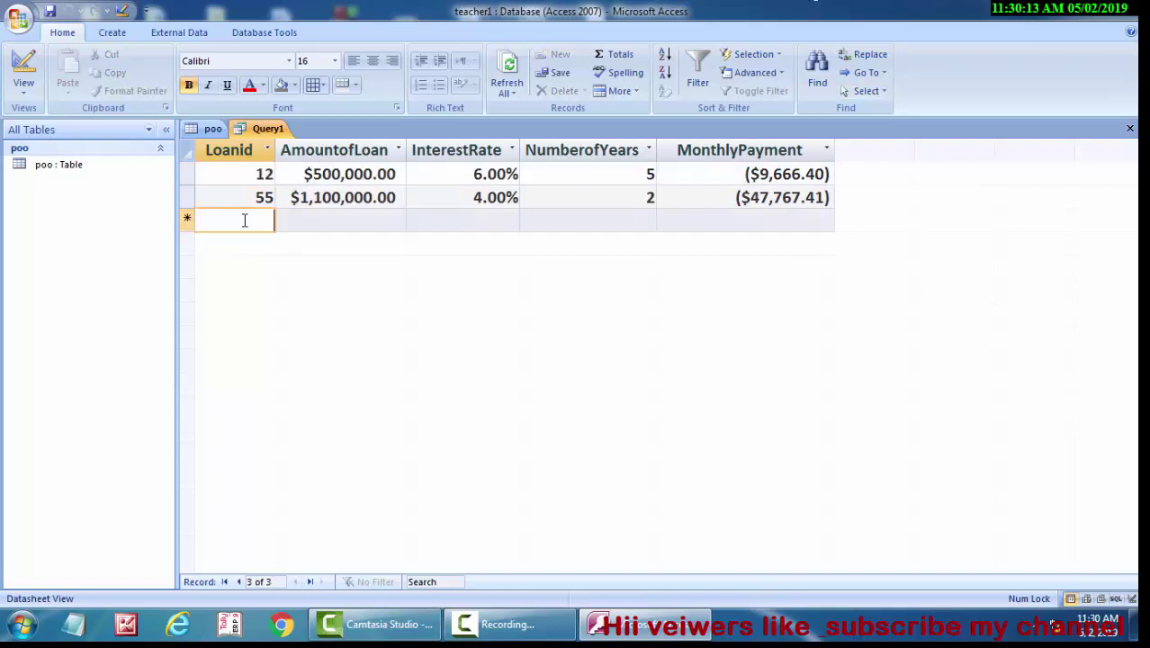
{"action": "type", "text": "10"}
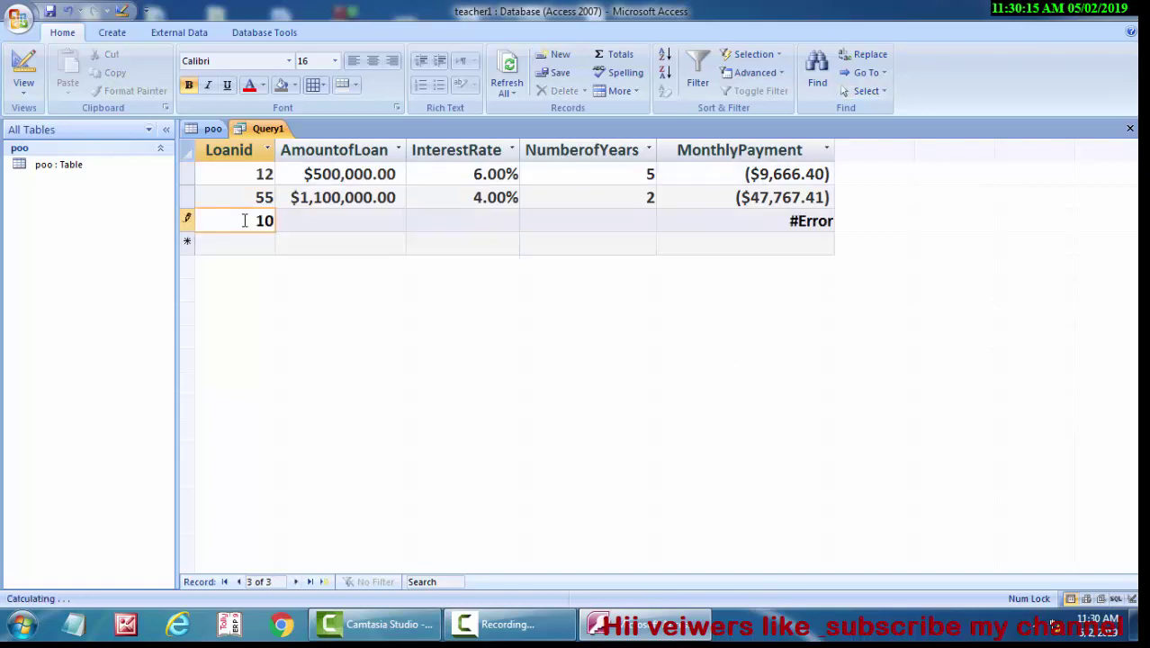
{"action": "type", "text": "2"}
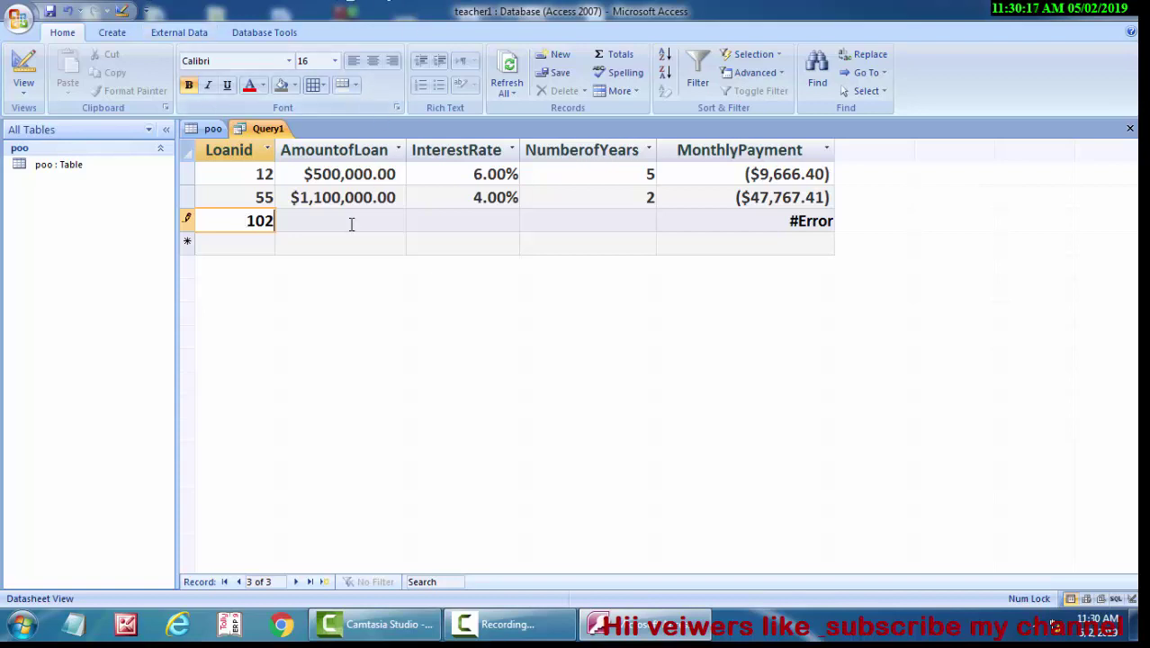
{"action": "left_click", "coordinate": [351, 224]}
{"action": "type", "text": "2"}
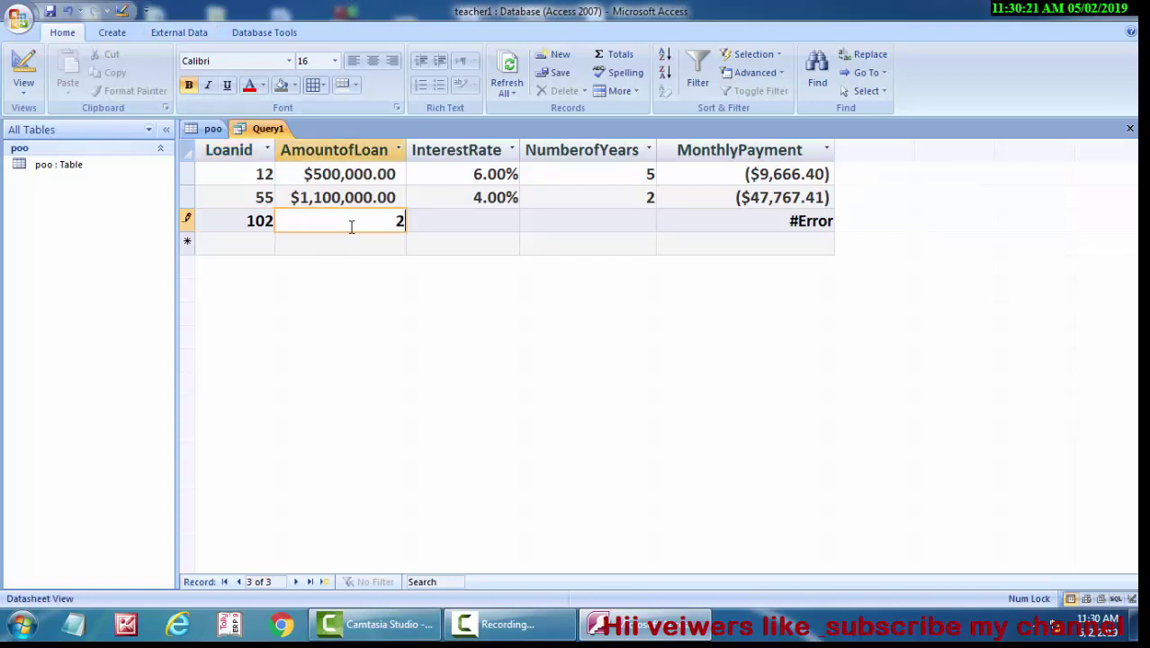
{"action": "type", "text": "000"}
{"action": "type", "text": "00"}
{"action": "left_click", "coordinate": [468, 221]}
{"action": "type", "text": "5"}
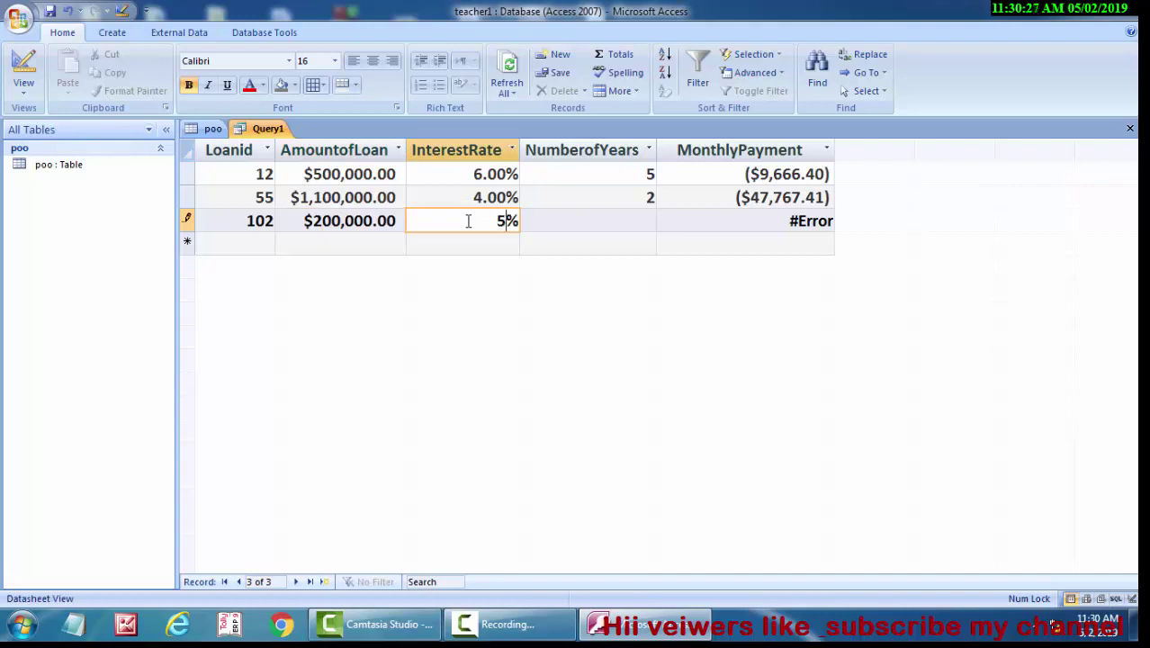
{"action": "left_click", "coordinate": [572, 226]}
{"action": "type", "text": "3"}
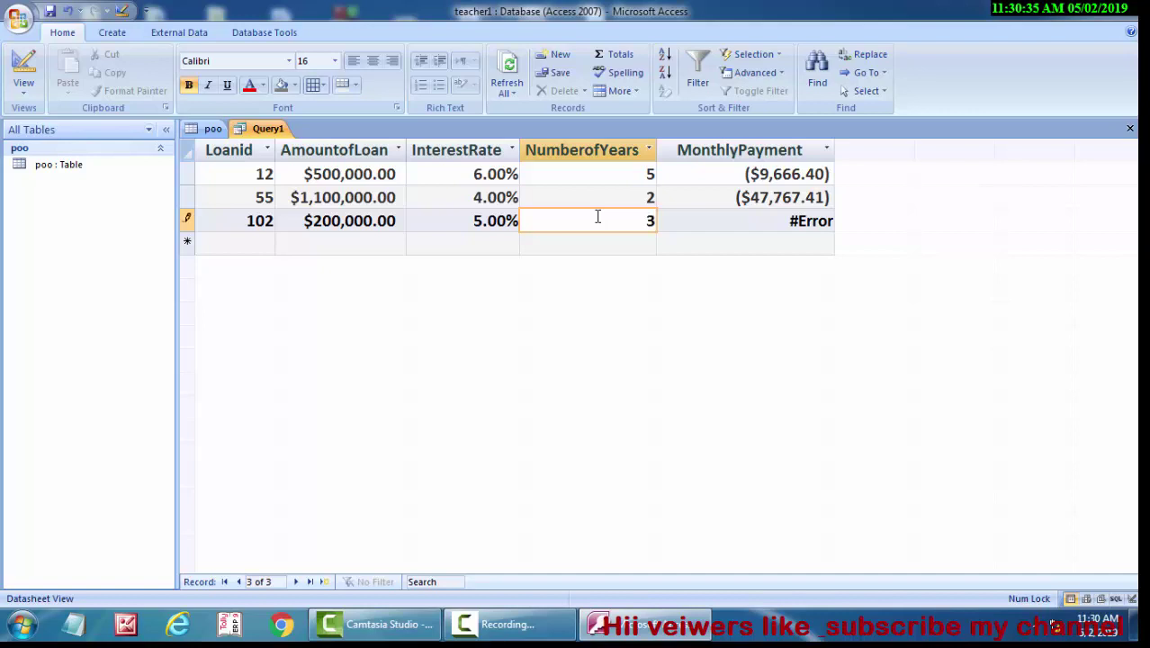
{"action": "left_click", "coordinate": [727, 223]}
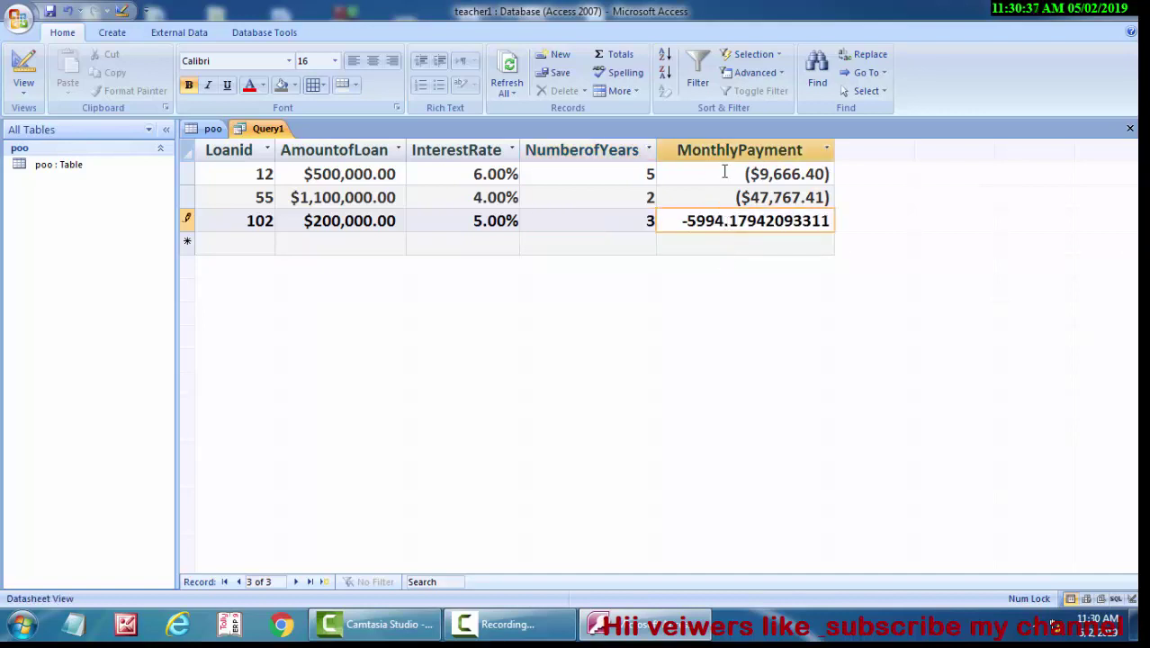
{"action": "left_click", "coordinate": [16, 92]}
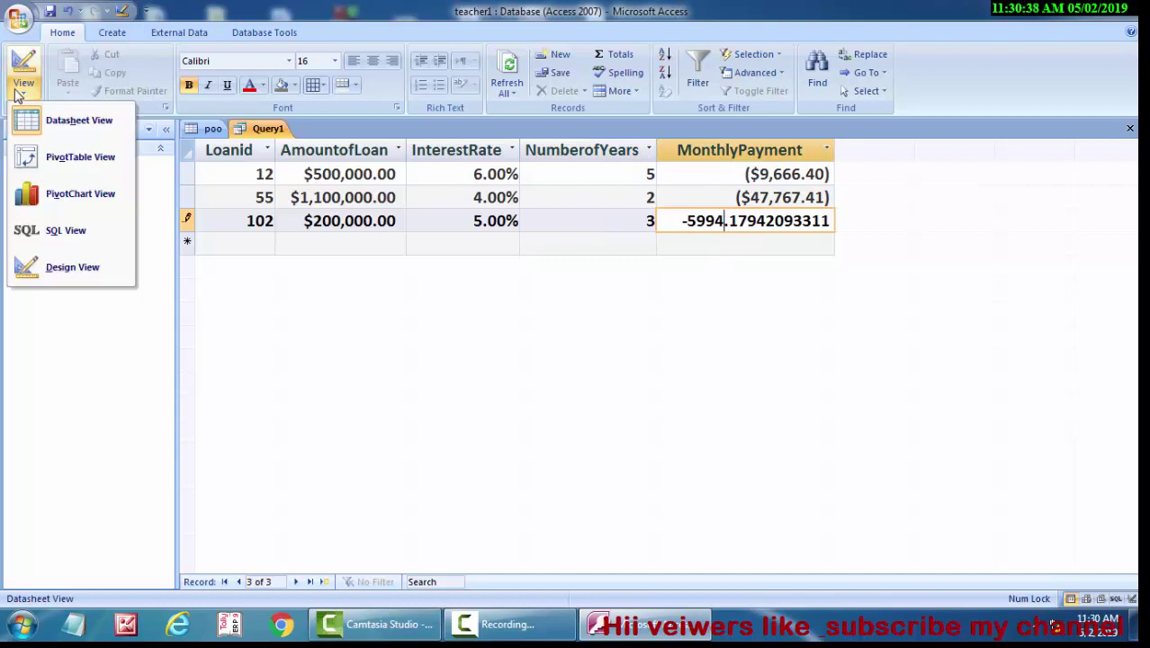
- Set MonthlyPayment's Format property to Currency in Design View and rerun the query
{"action": "left_click", "coordinate": [63, 266]}
{"action": "left_click", "coordinate": [1089, 192]}
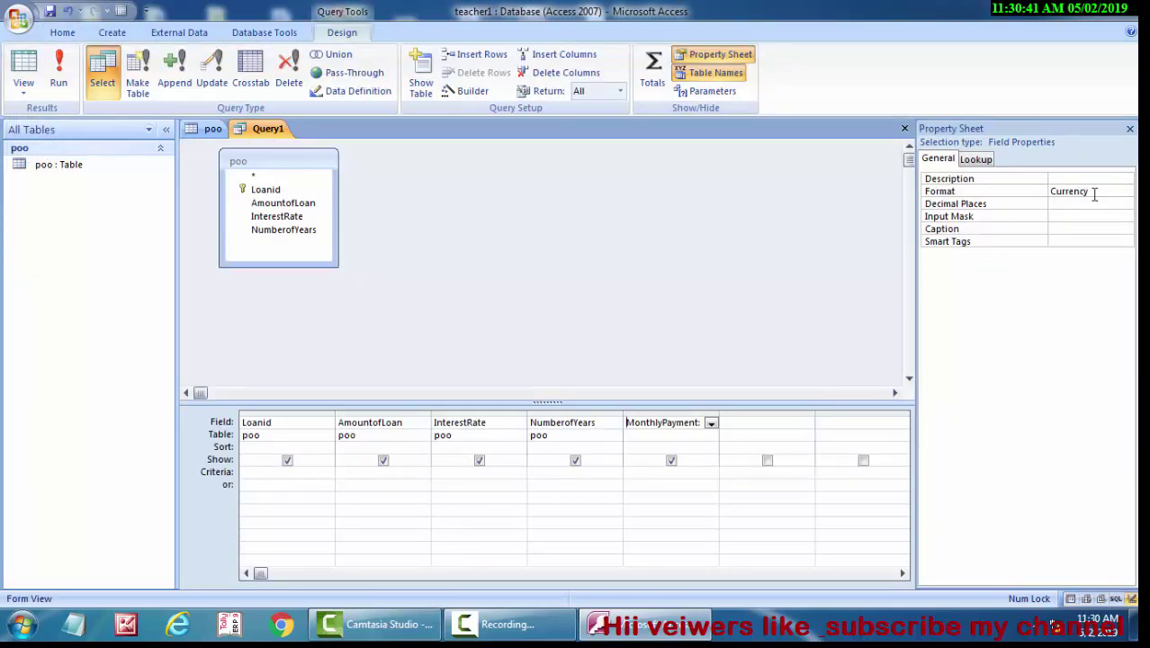
{"action": "left_click", "coordinate": [1126, 191]}
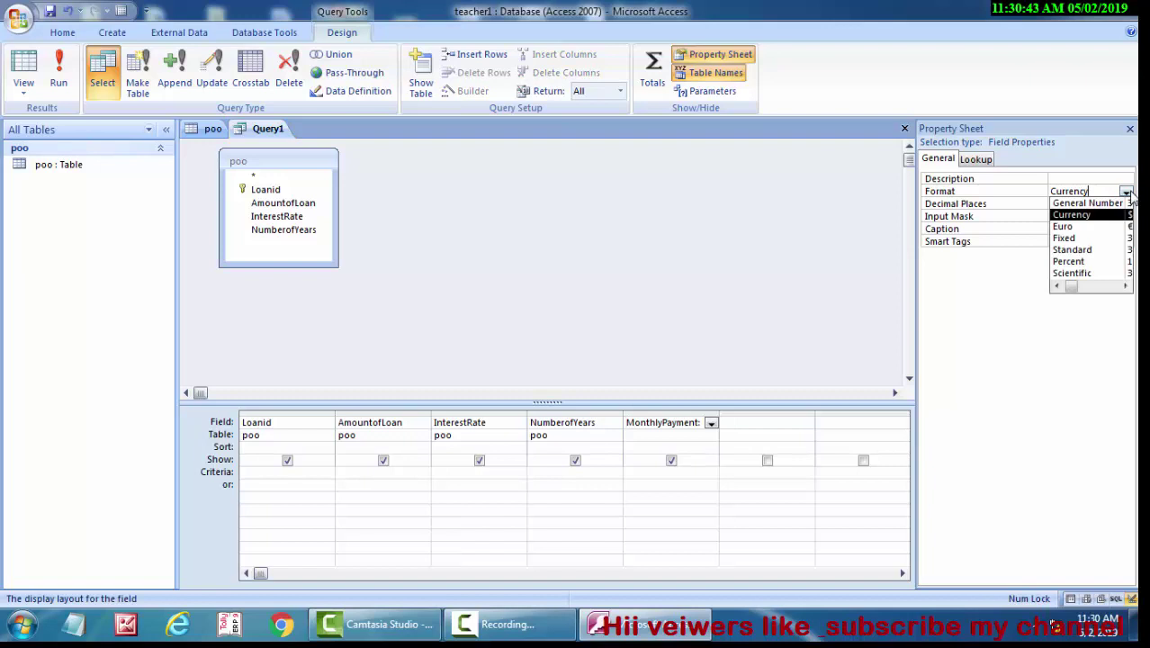
{"action": "left_click", "coordinate": [1111, 215]}
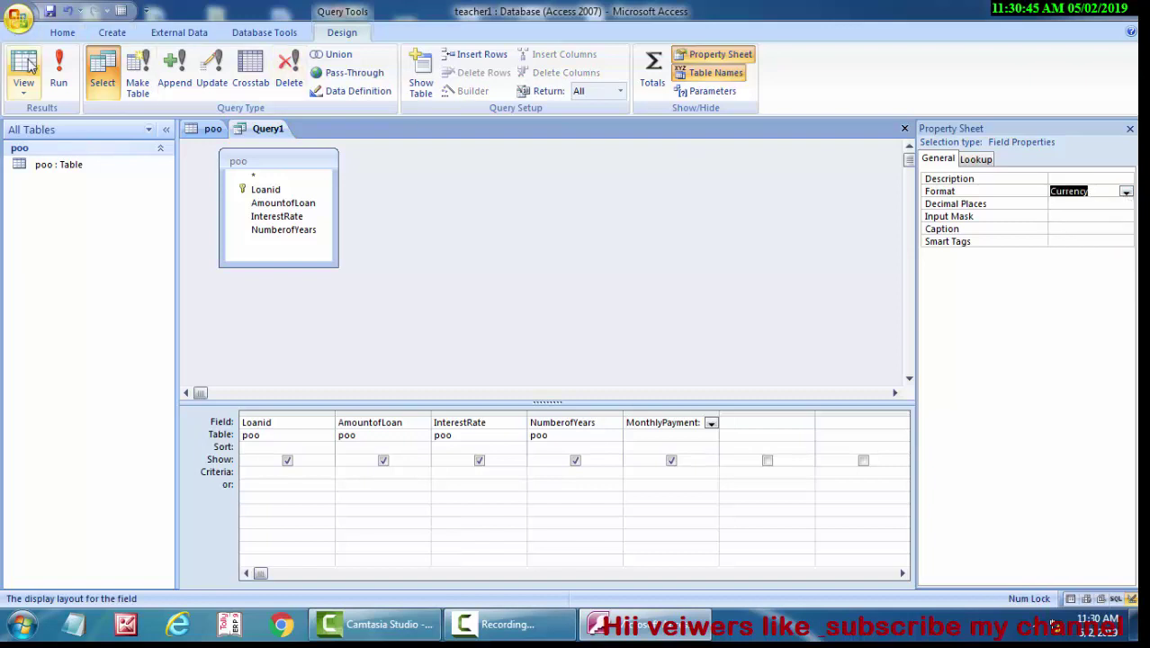
{"action": "left_click", "coordinate": [59, 79]}
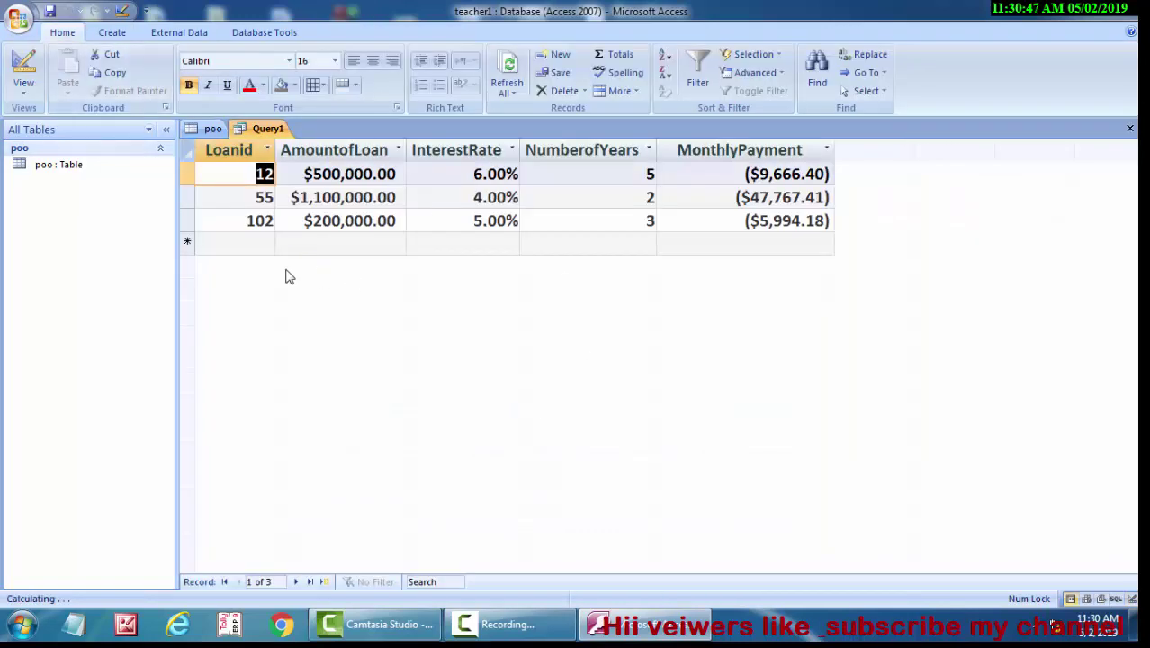
- Enter loan 56 for $60,000 at 4% over 1 year, paying ($5,108.99)
{"action": "left_click", "coordinate": [242, 242]}
{"action": "type", "text": "5"}
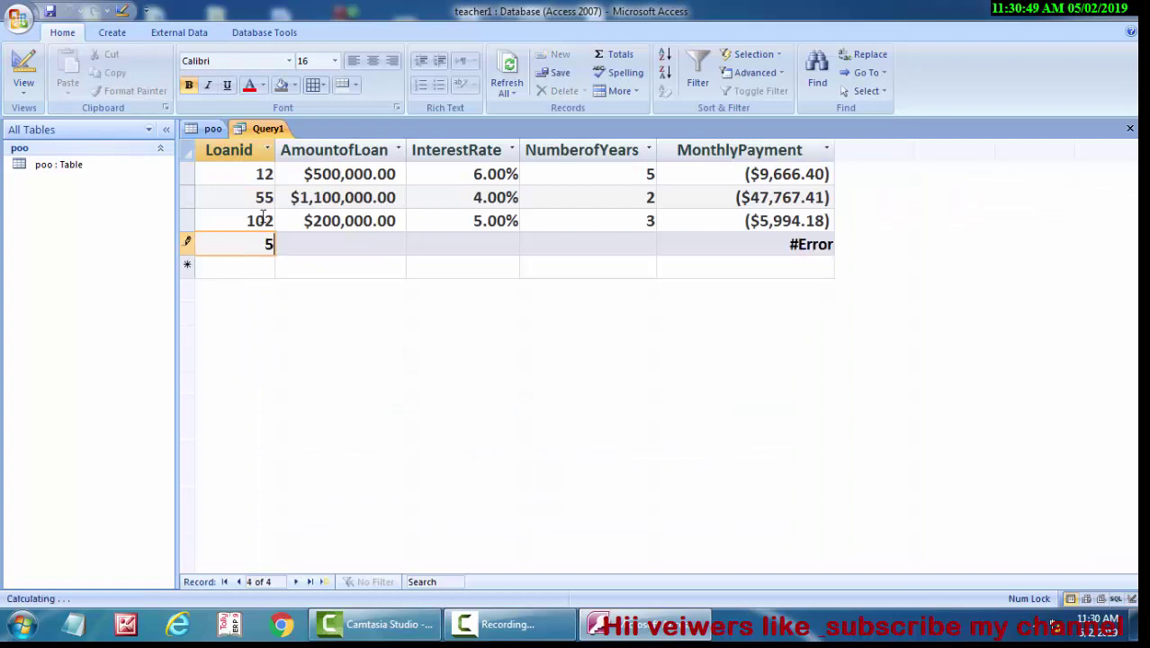
{"action": "type", "text": "6"}
{"action": "left_click", "coordinate": [328, 249]}
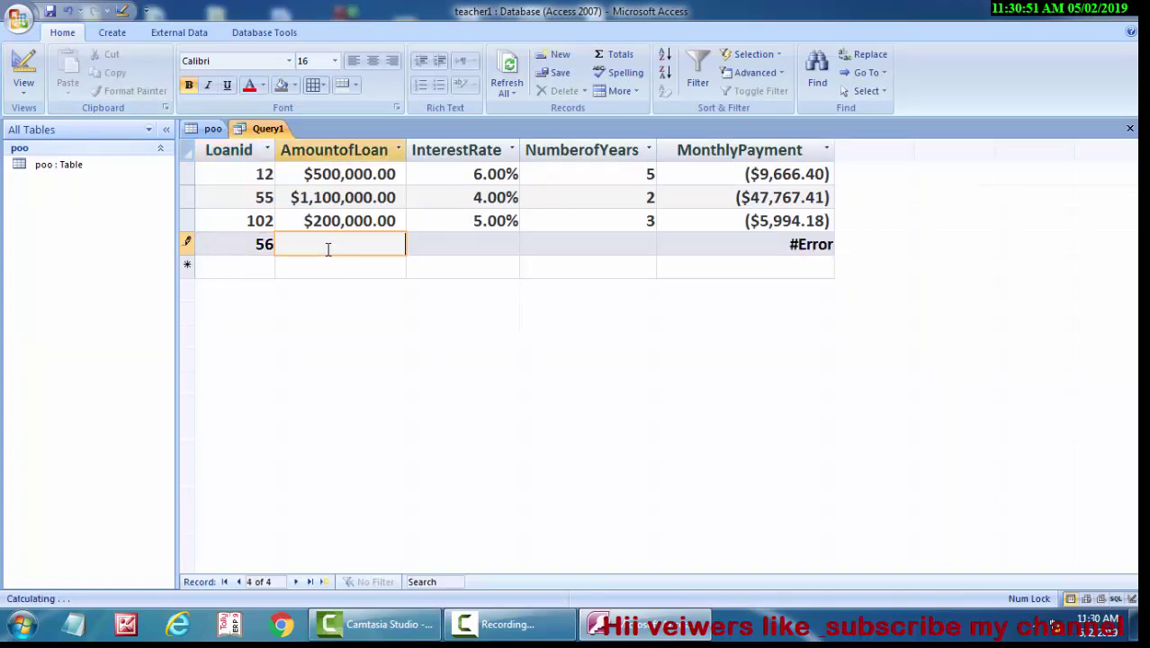
{"action": "type", "text": "600"}
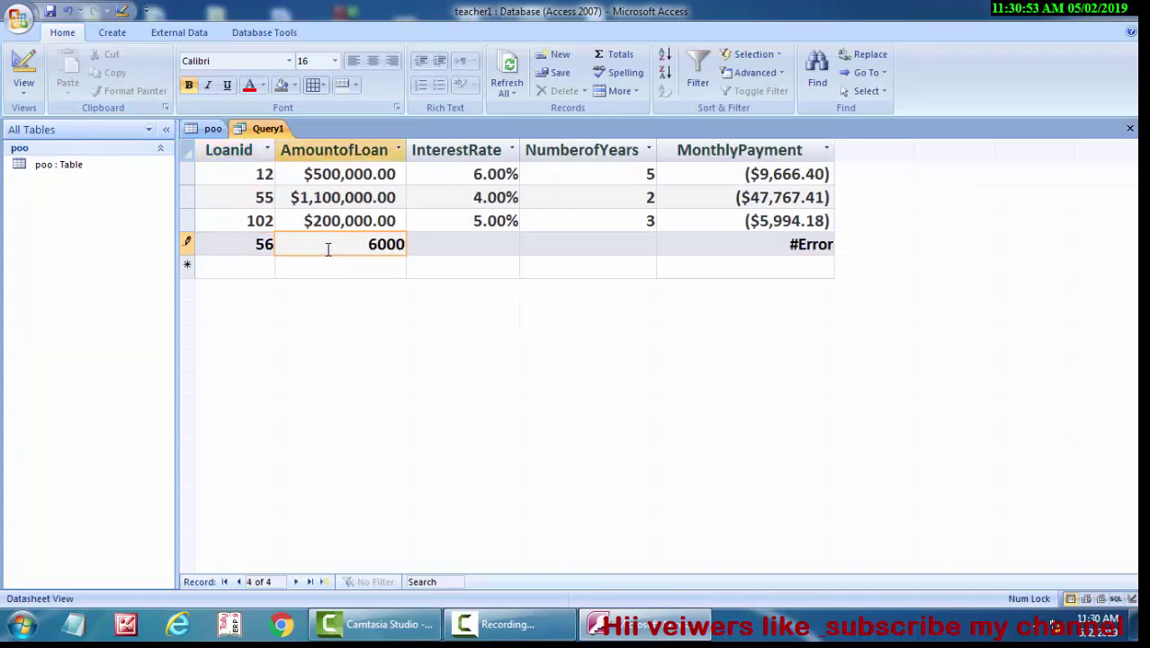
{"action": "type", "text": "0"}
{"action": "left_click", "coordinate": [449, 246]}
{"action": "type", "text": "4"}
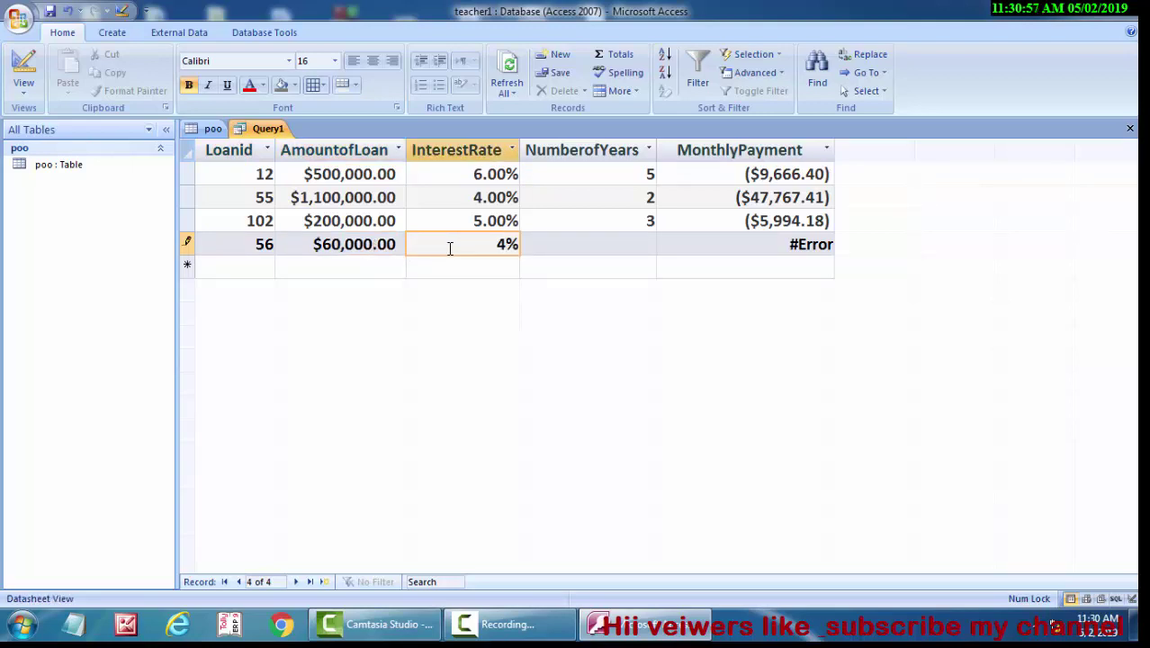
{"action": "left_click", "coordinate": [563, 245]}
{"action": "type", "text": "1"}
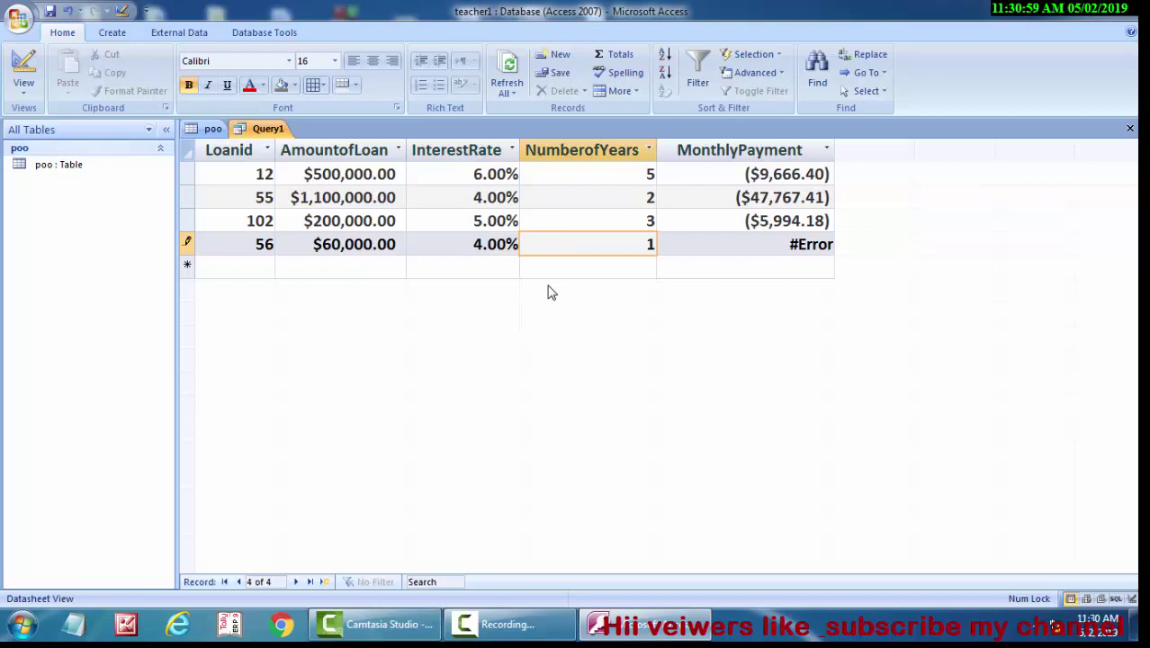
{"action": "left_click", "coordinate": [715, 245]}
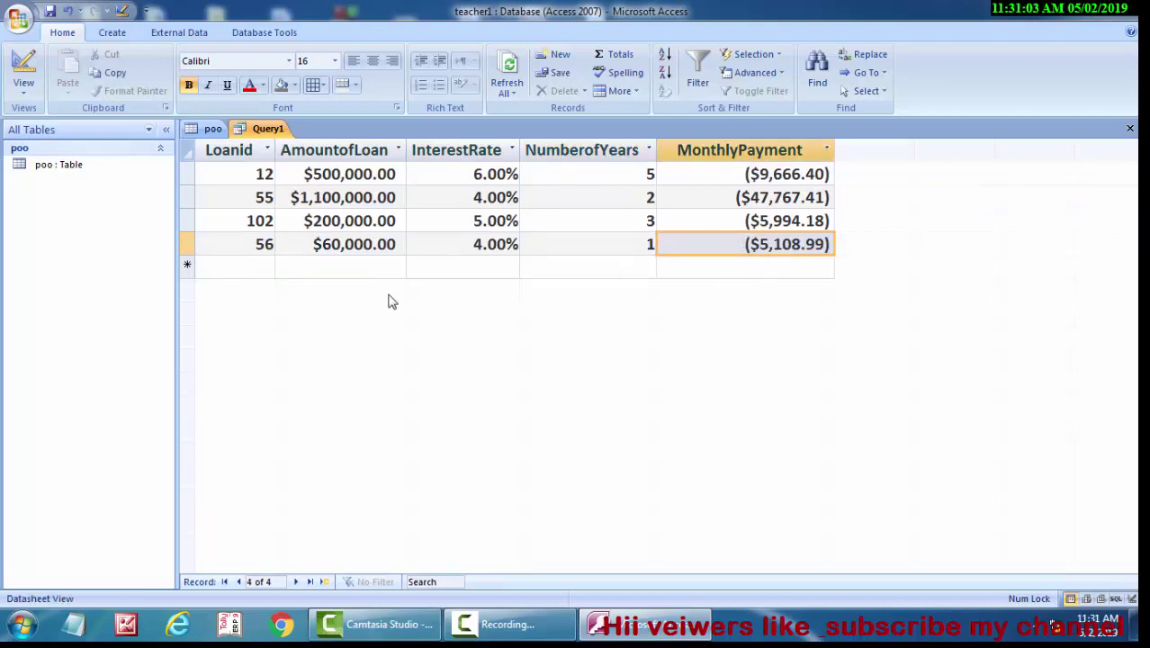
- Enter loan 19 for $50,000 at 6% over 2 years, paying ($2,216.03)
{"action": "left_click", "coordinate": [256, 266]}
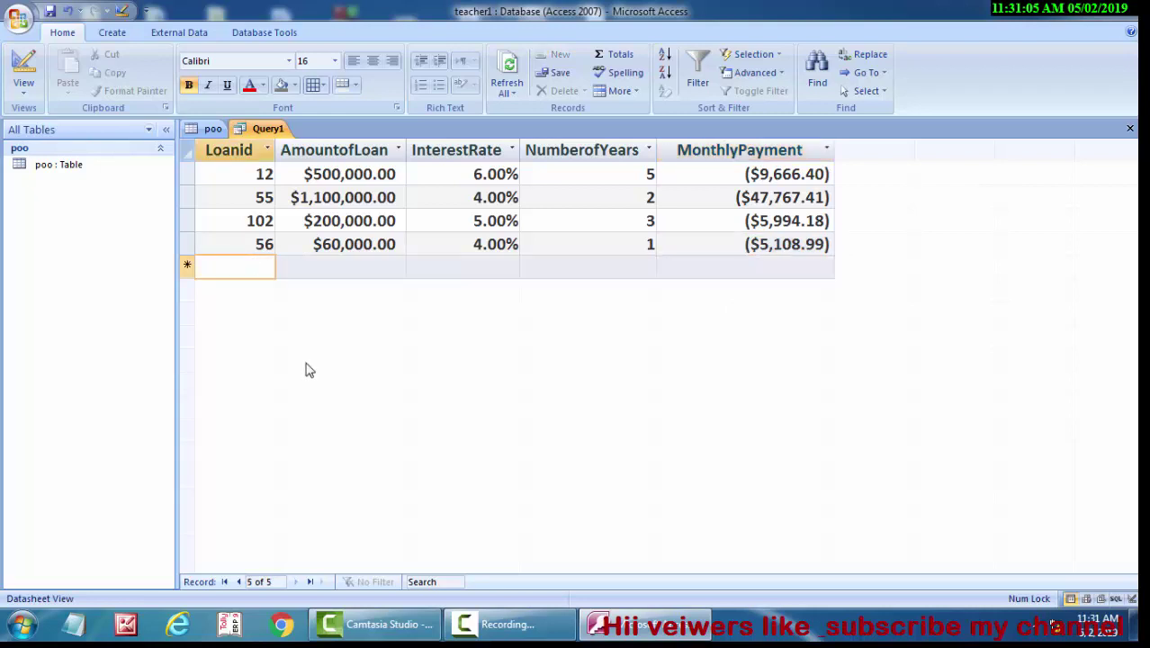
{"action": "type", "text": "19"}
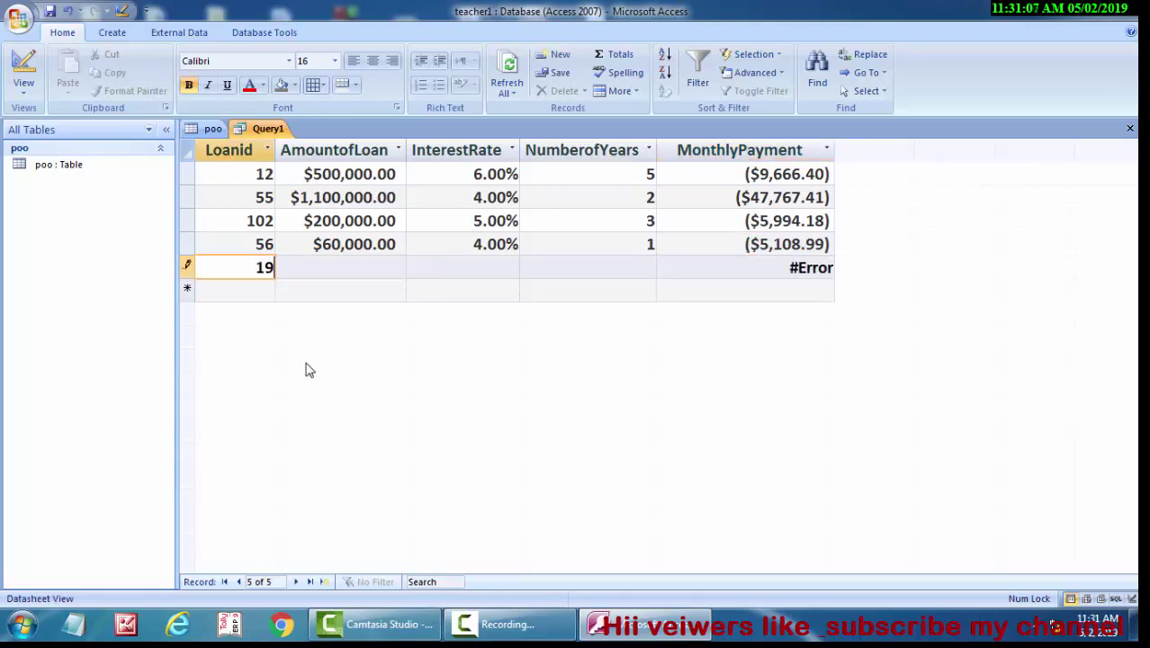
{"action": "left_click", "coordinate": [306, 268]}
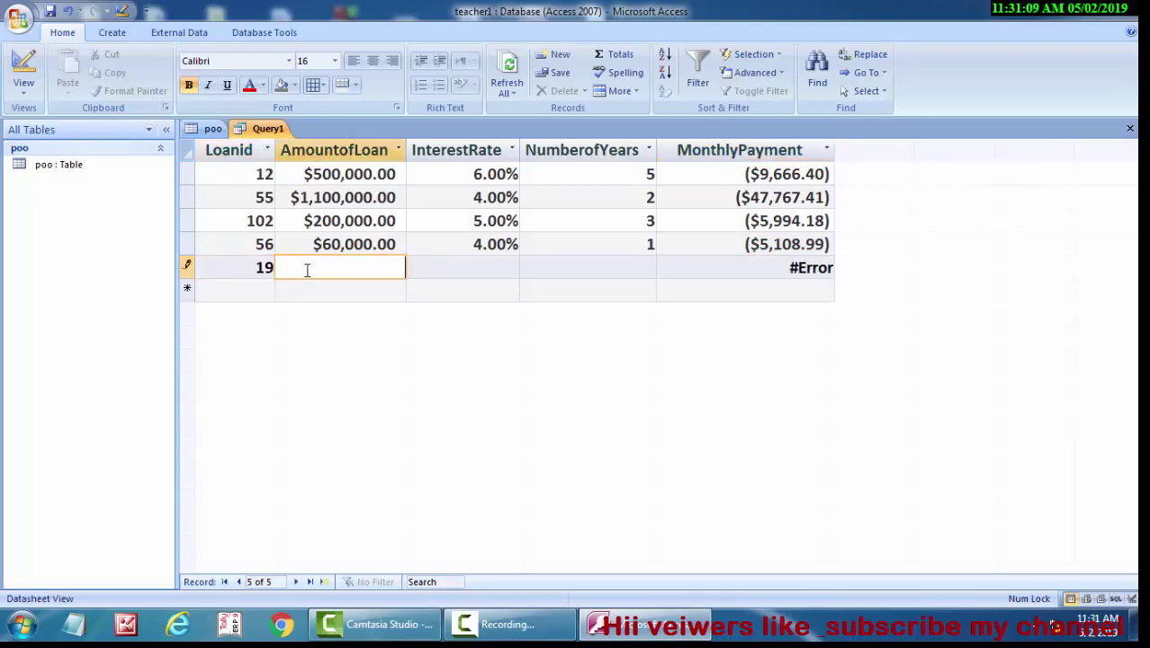
{"action": "type", "text": "5000"}
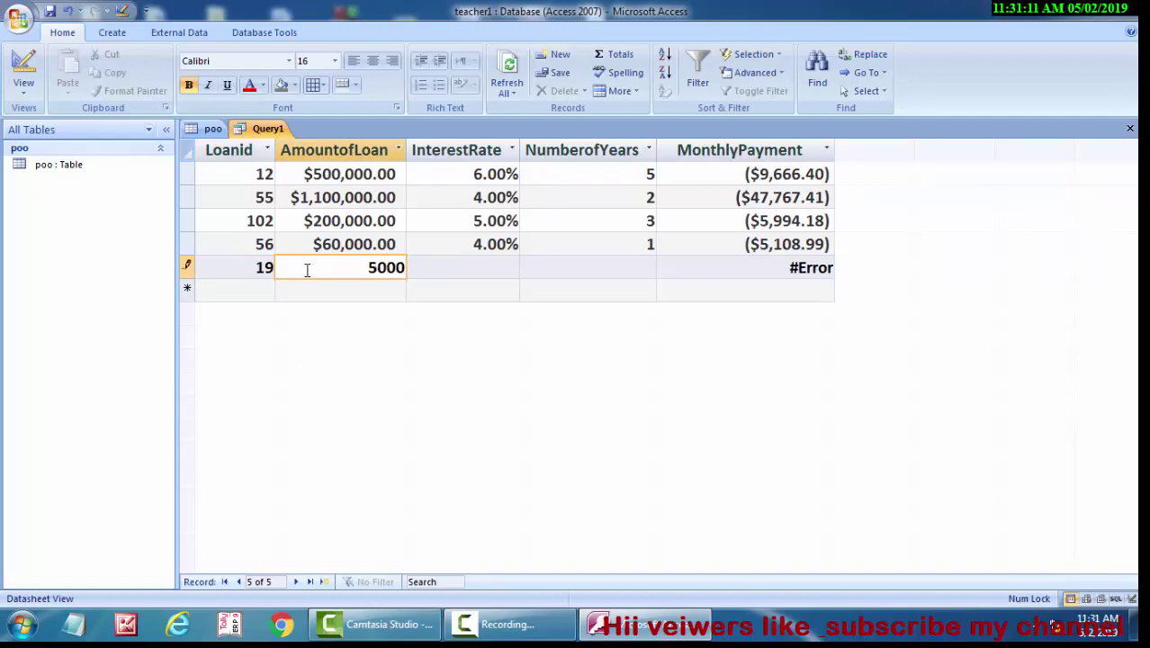
{"action": "type", "text": "0"}
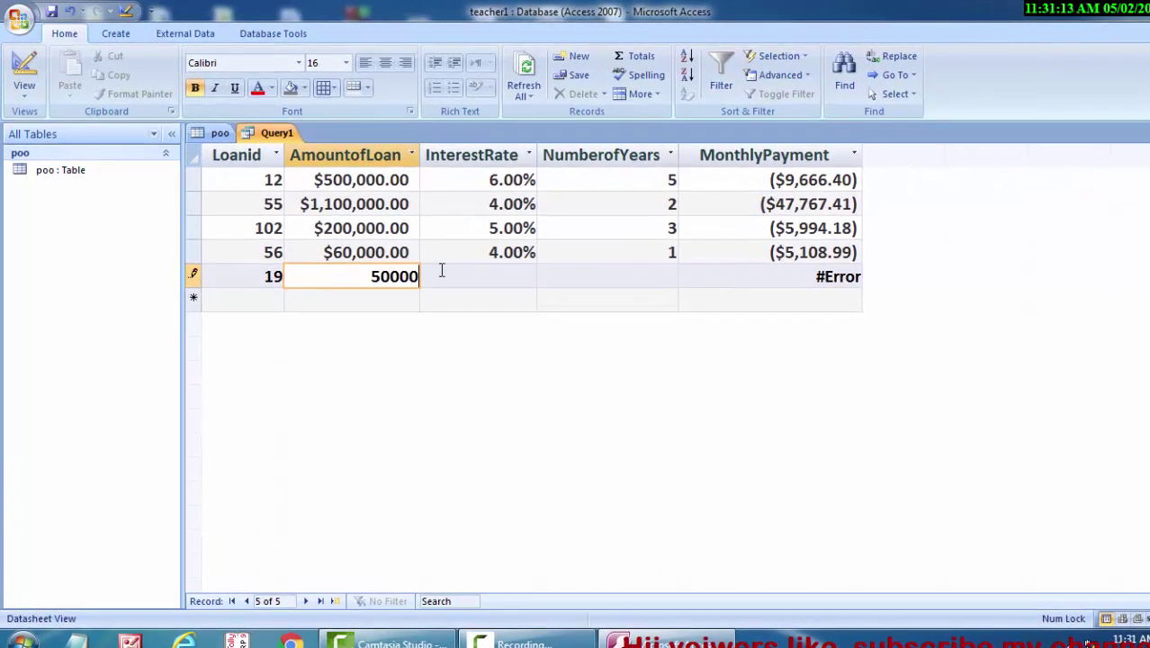
{"action": "left_click", "coordinate": [471, 268]}
{"action": "type", "text": "6"}
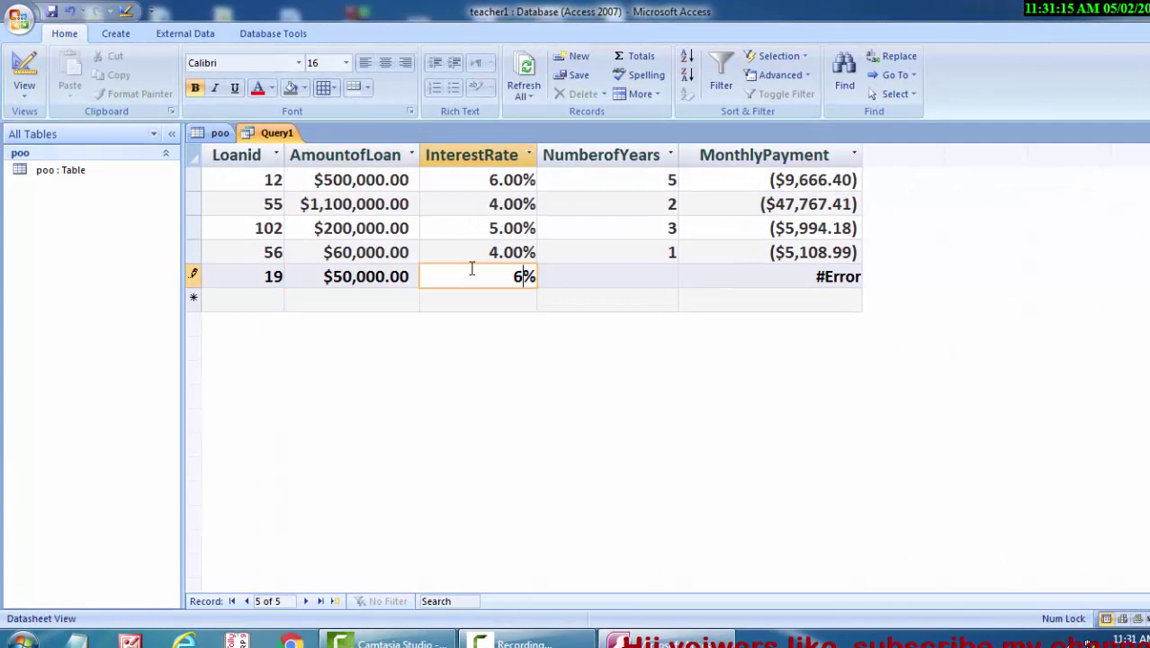
{"action": "left_click", "coordinate": [662, 276]}
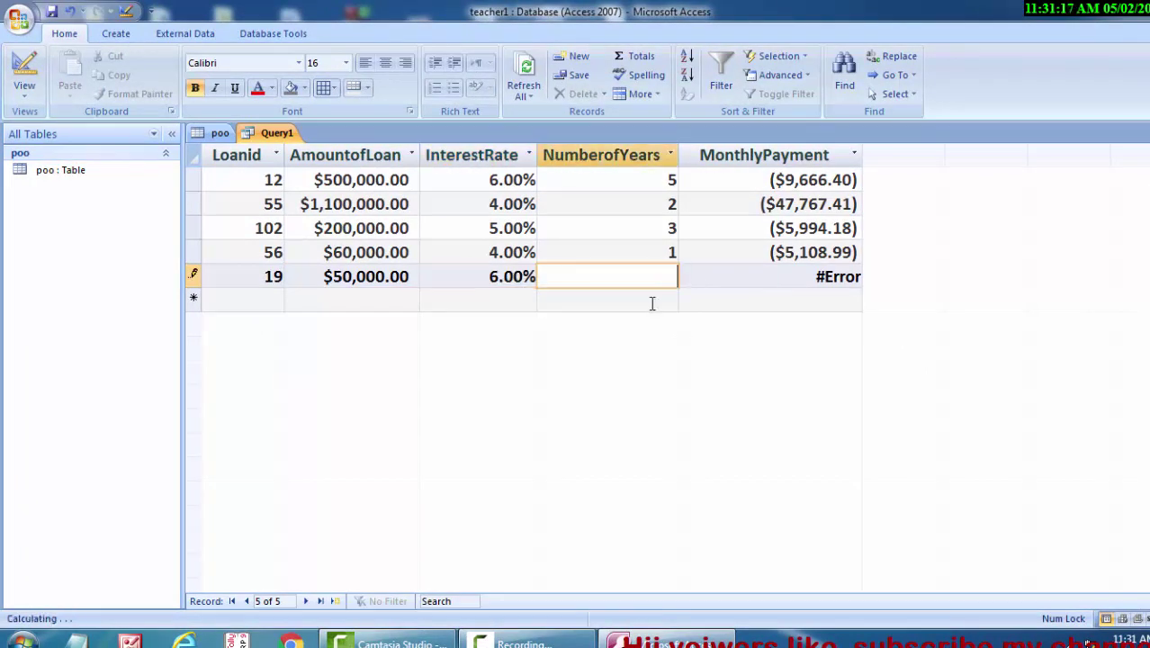
{"action": "type", "text": "2"}
{"action": "left_click", "coordinate": [741, 274]}
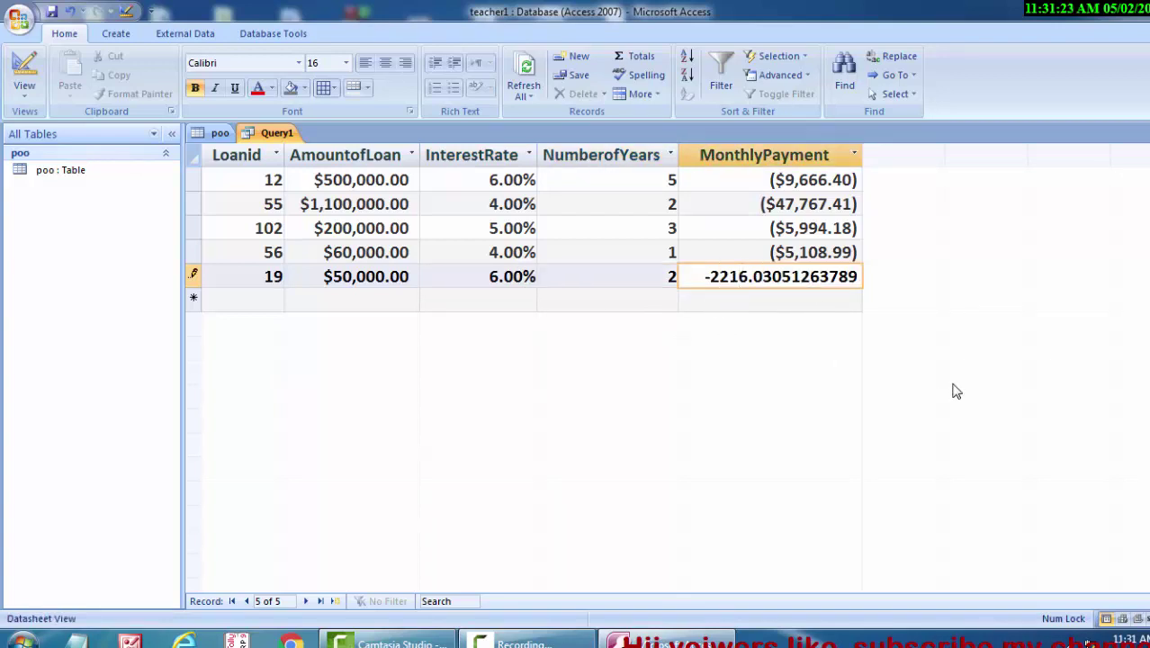
- Enter and save loan 30 for $550,000 at 2% over 1 year, paying ($46,331.38)
{"action": "left_click", "coordinate": [285, 297]}
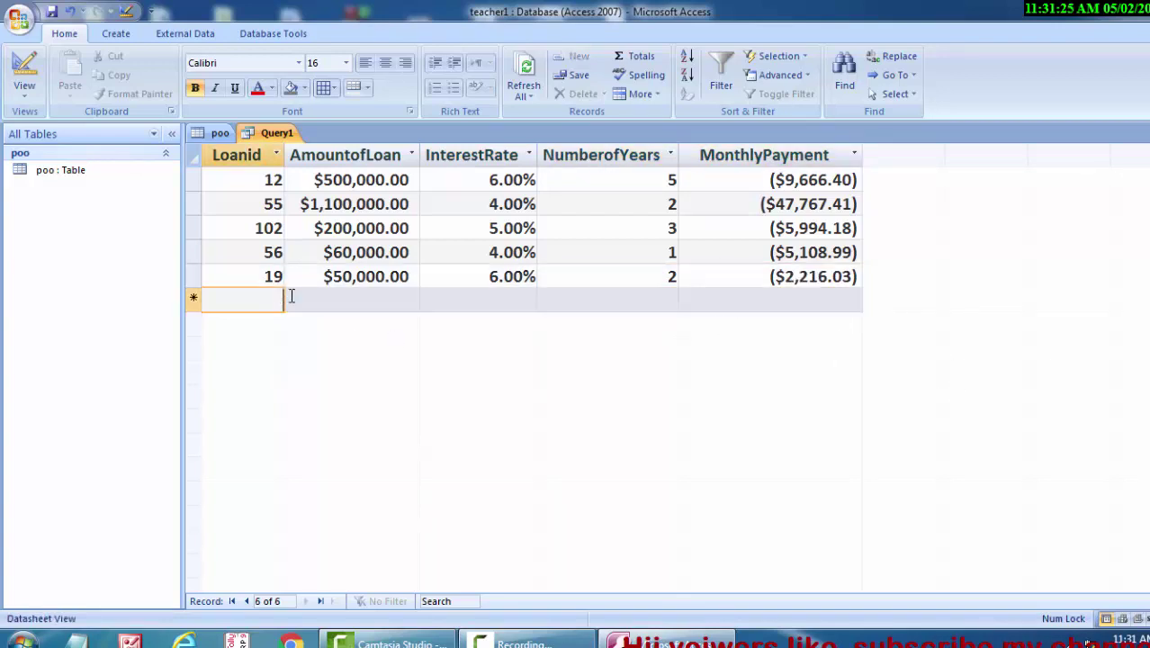
{"action": "type", "text": "30"}
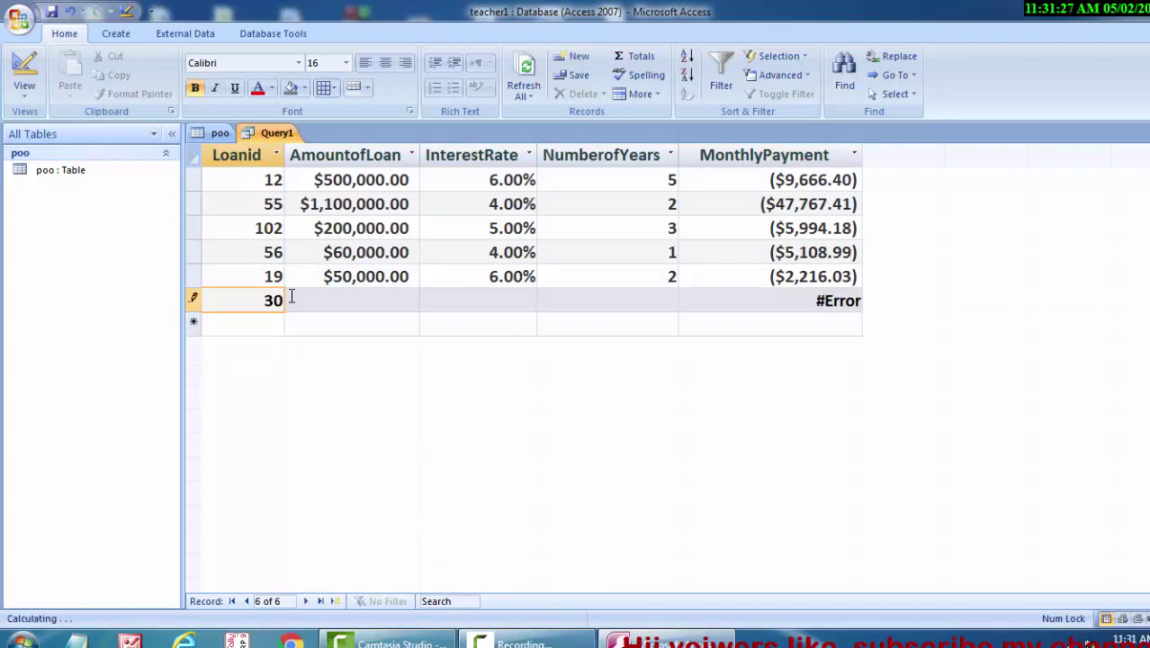
{"action": "left_click", "coordinate": [325, 299]}
{"action": "type", "text": "55"}
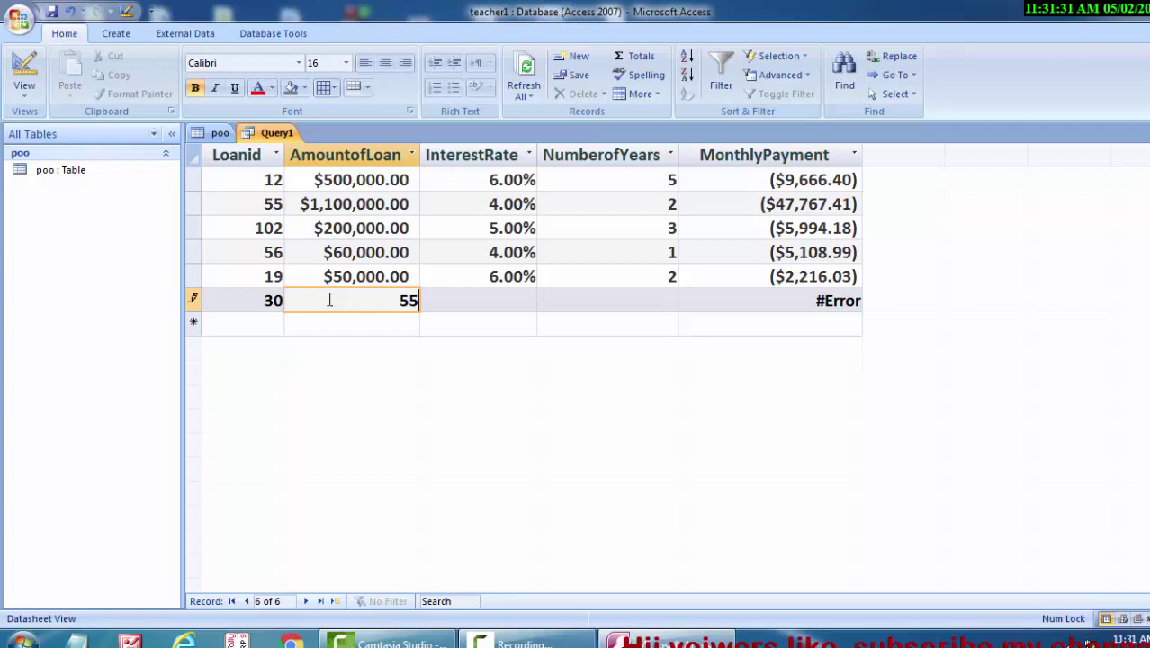
{"action": "type", "text": "0"}
{"action": "type", "text": "000"}
{"action": "left_click", "coordinate": [473, 303]}
{"action": "type", "text": "2"}
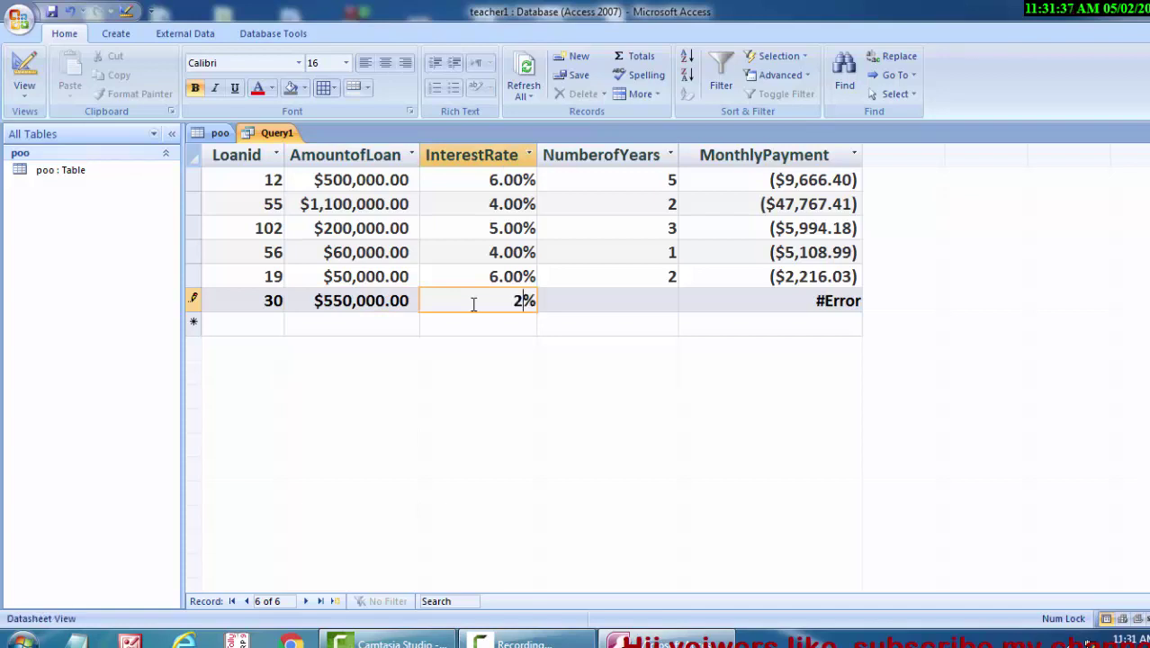
{"action": "left_click", "coordinate": [618, 302]}
{"action": "type", "text": "1"}
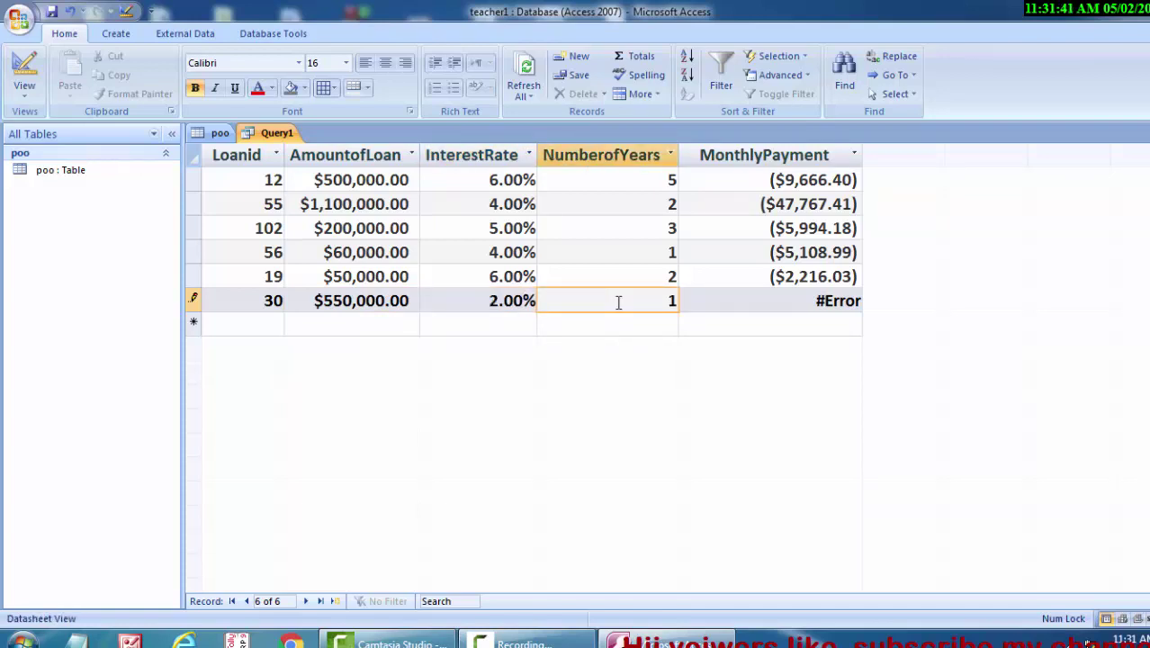
{"action": "left_click", "coordinate": [769, 304]}
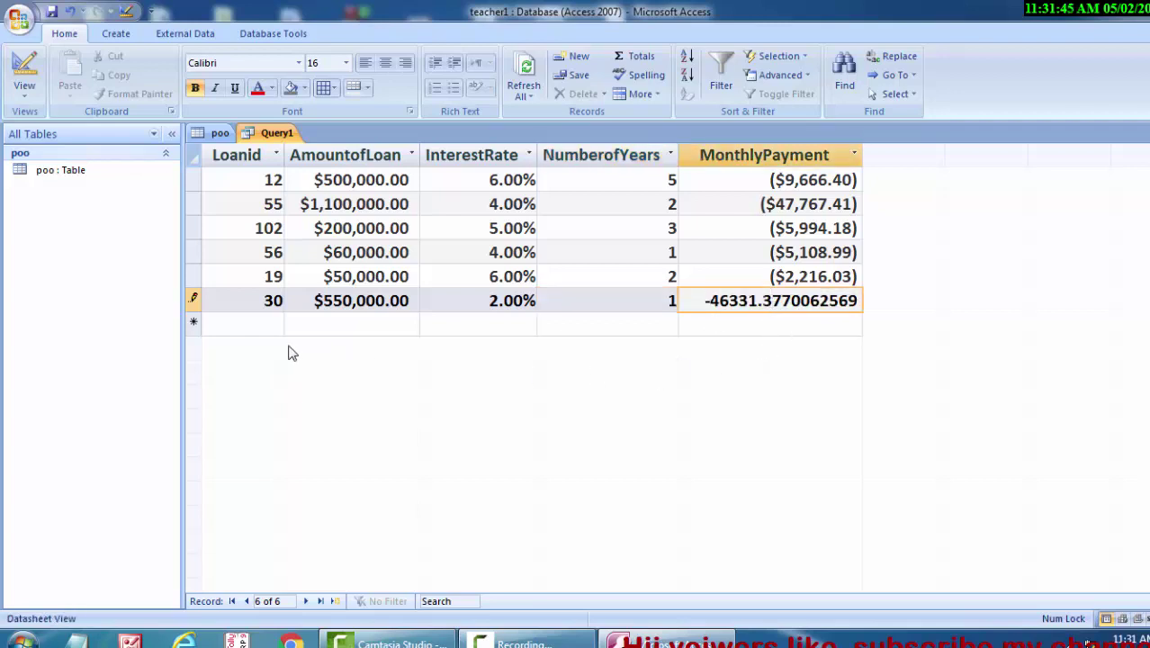
{"action": "left_click", "coordinate": [250, 322]}
{"action": "left_click", "coordinate": [250, 322]}
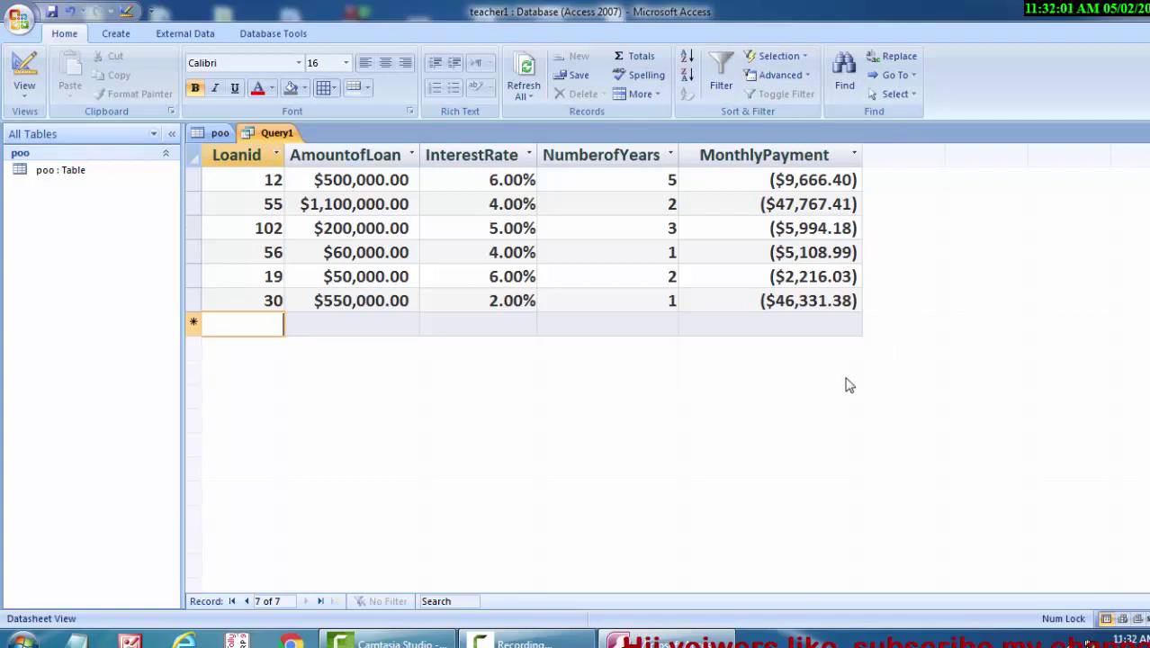
{"action": "left_click", "coordinate": [18, 19]}
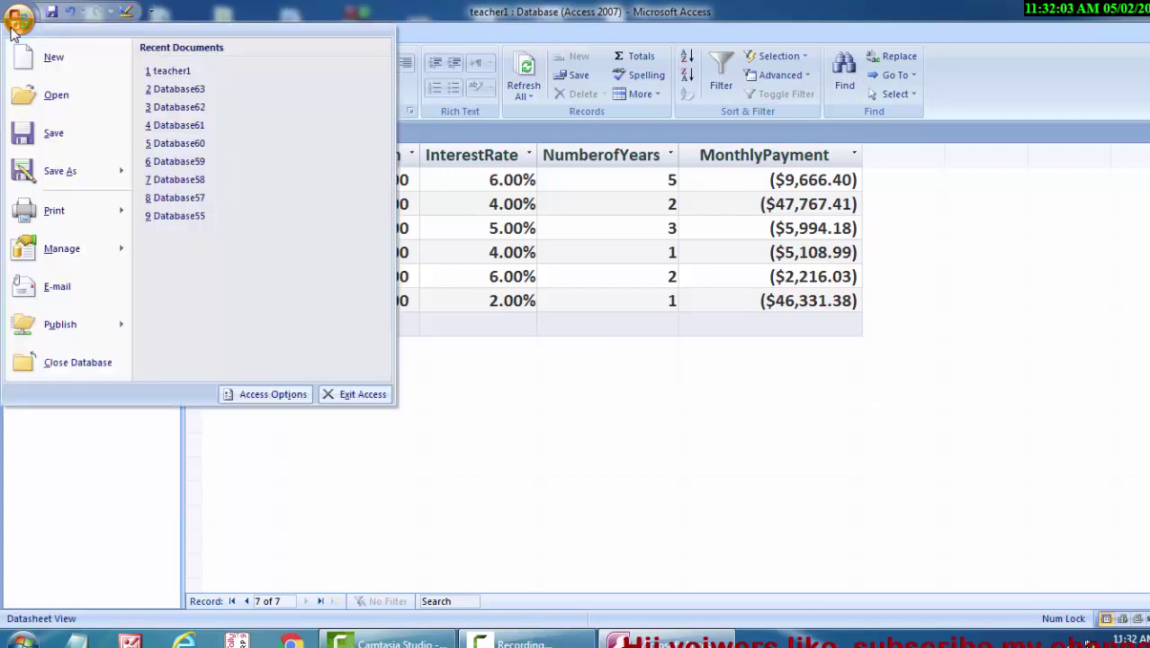
{"action": "left_click", "coordinate": [427, 584]}
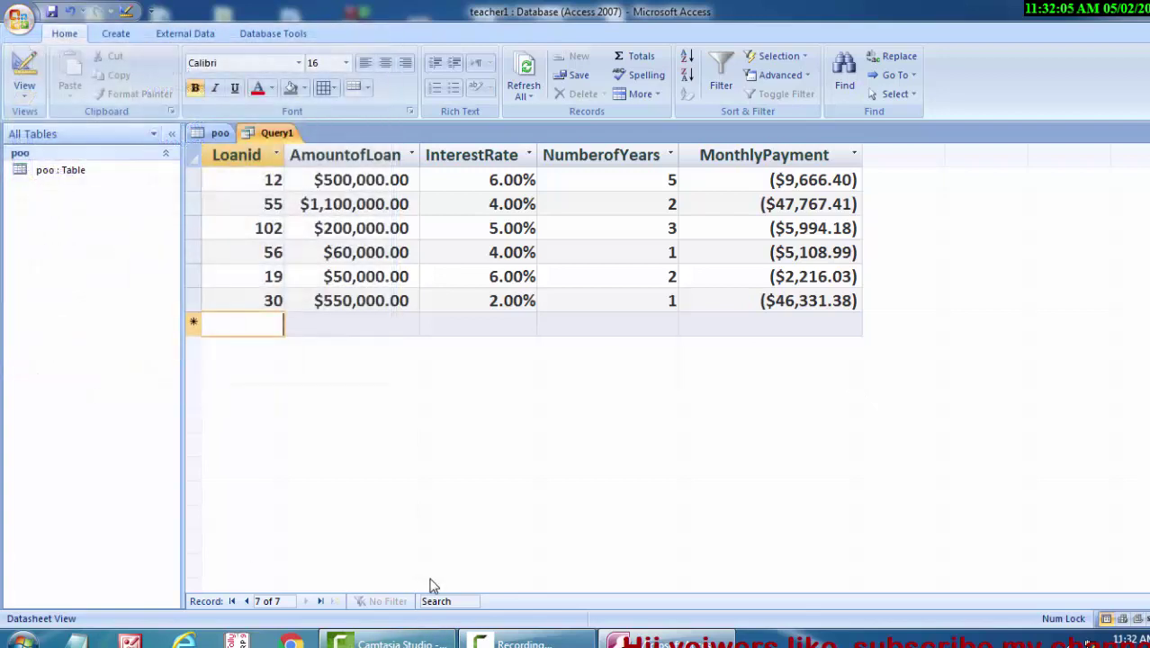